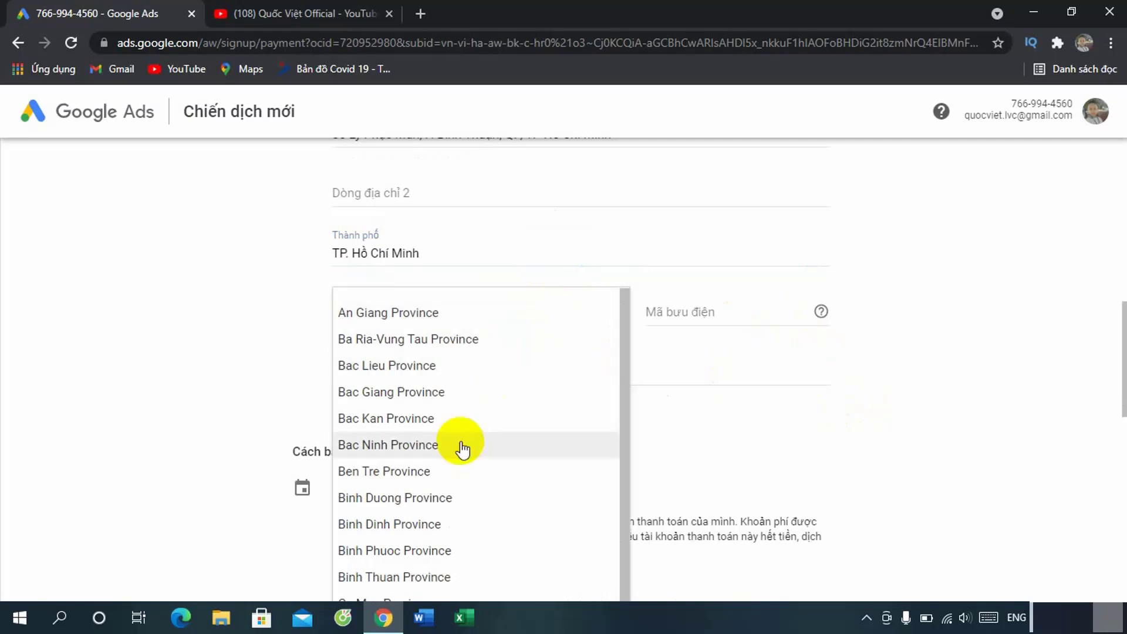
# Step: Set the billing form's Tỉnh province field to Ho Chi Minh City
pyautogui.scroll(-6, 428, 487)
pyautogui.scroll(-12, 428, 490)
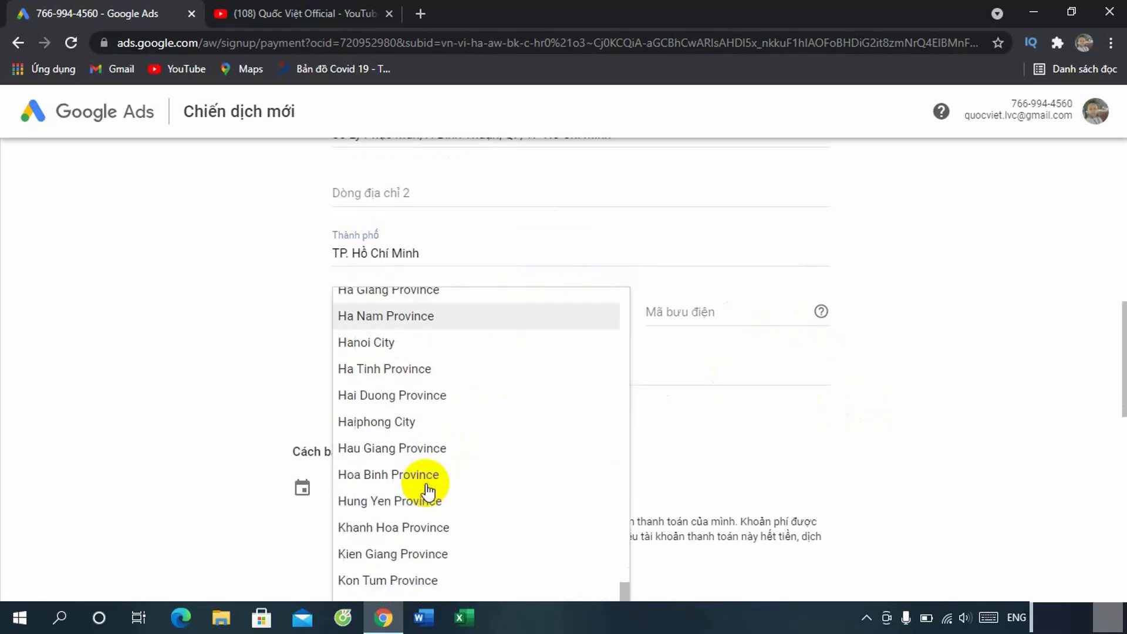
pyautogui.scroll(-10, 432, 520)
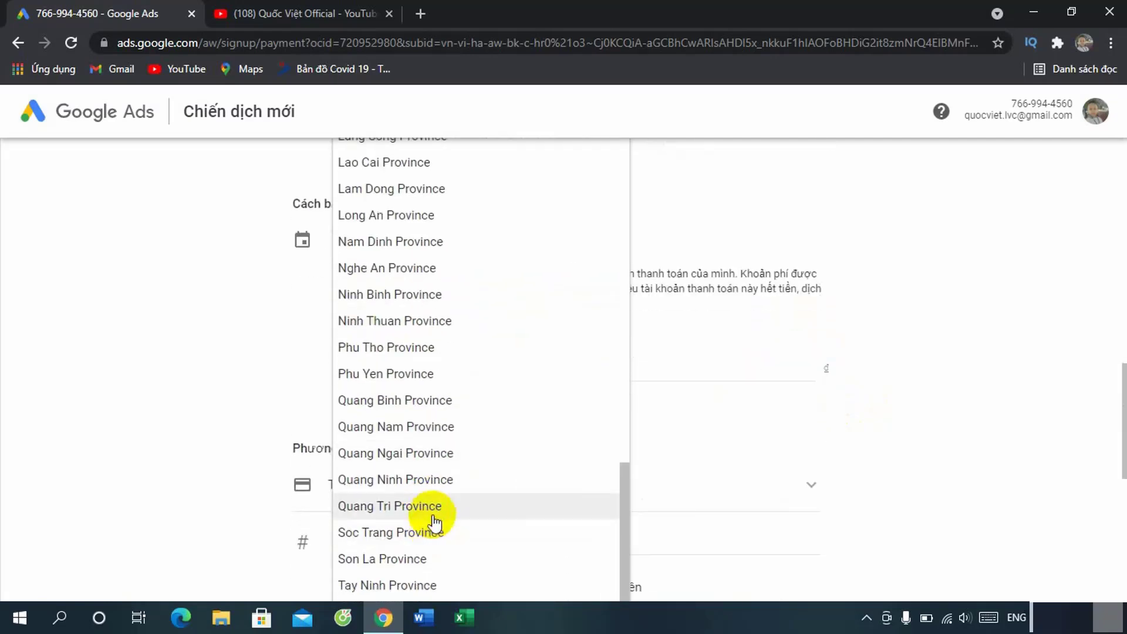
pyautogui.click(387, 354)
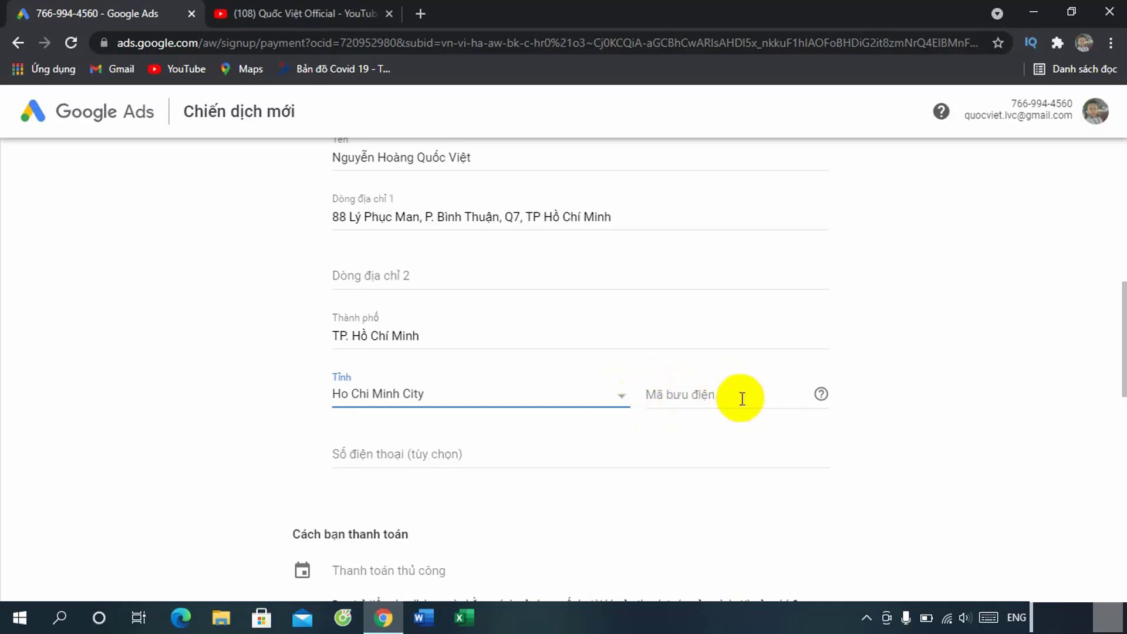
# Step: In a new tab, search 'mã bưu' for Ho Chi Minh City postal codes and open the inxpress360.com result
pyautogui.click(424, 13)
pyautogui.write('maã')
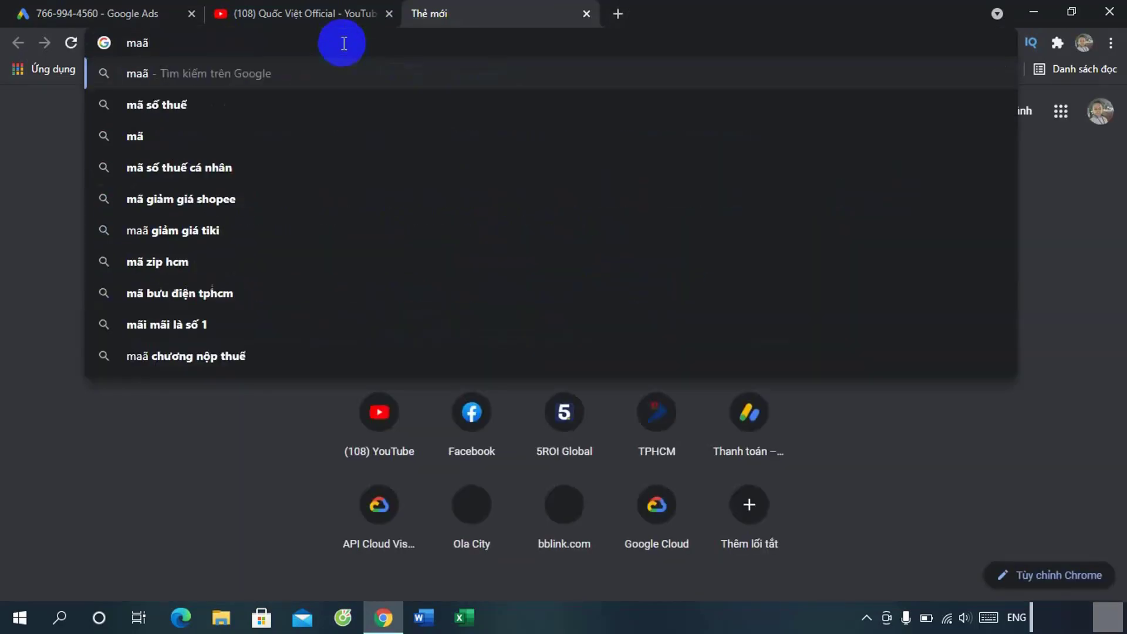
pyautogui.press('BackSpace')
pyautogui.write('buu')
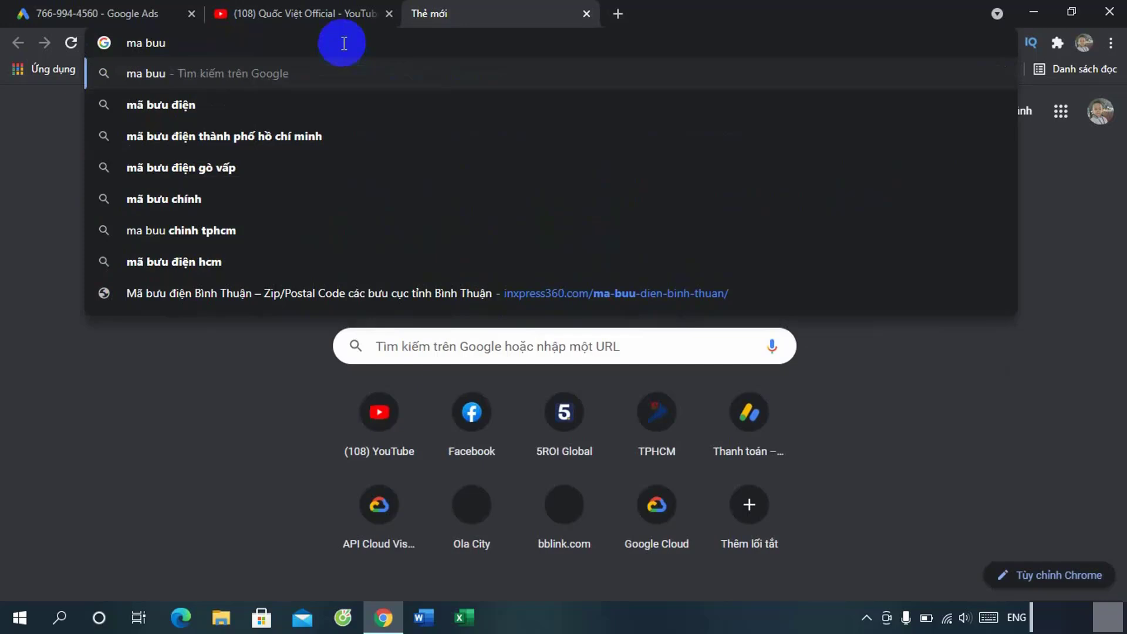
pyautogui.click(197, 134)
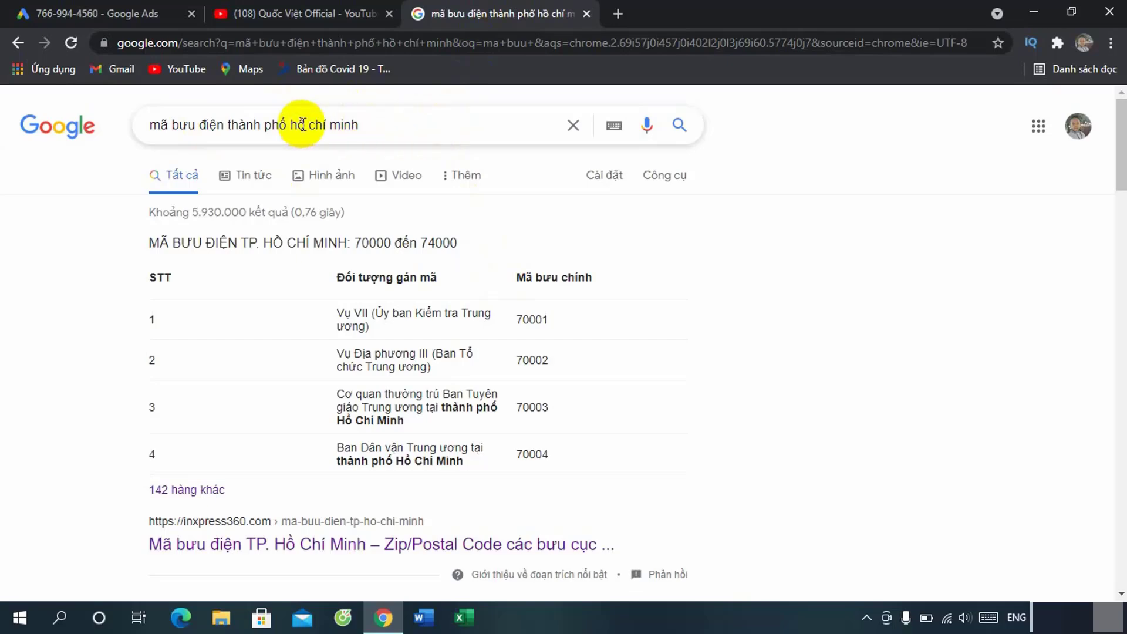
pyautogui.scroll(-3, 302, 481)
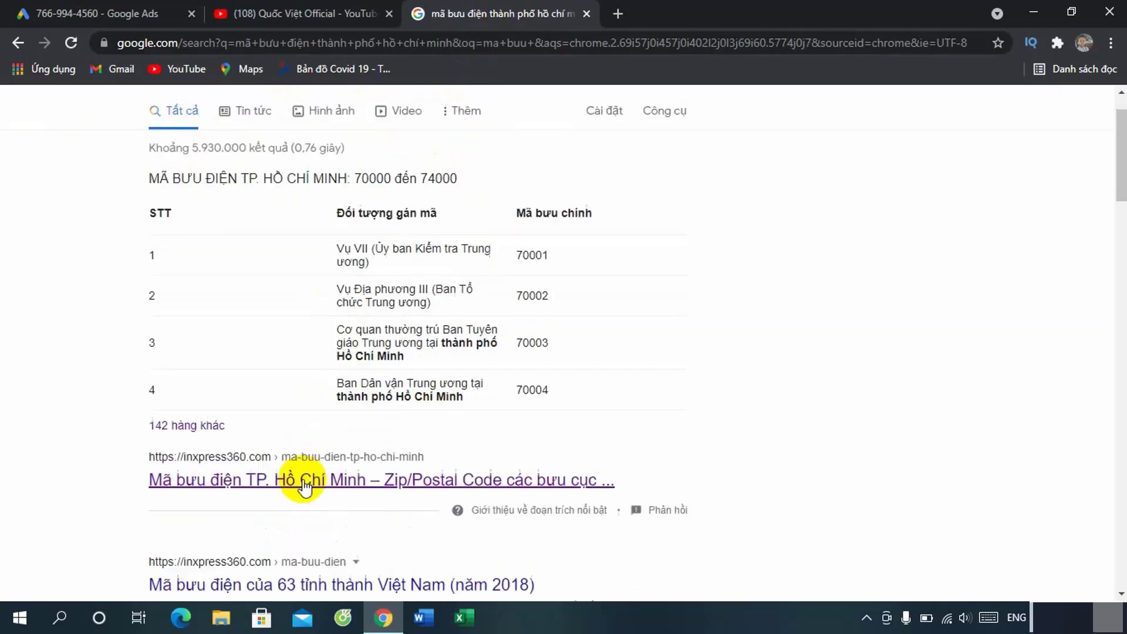
pyautogui.click(352, 382)
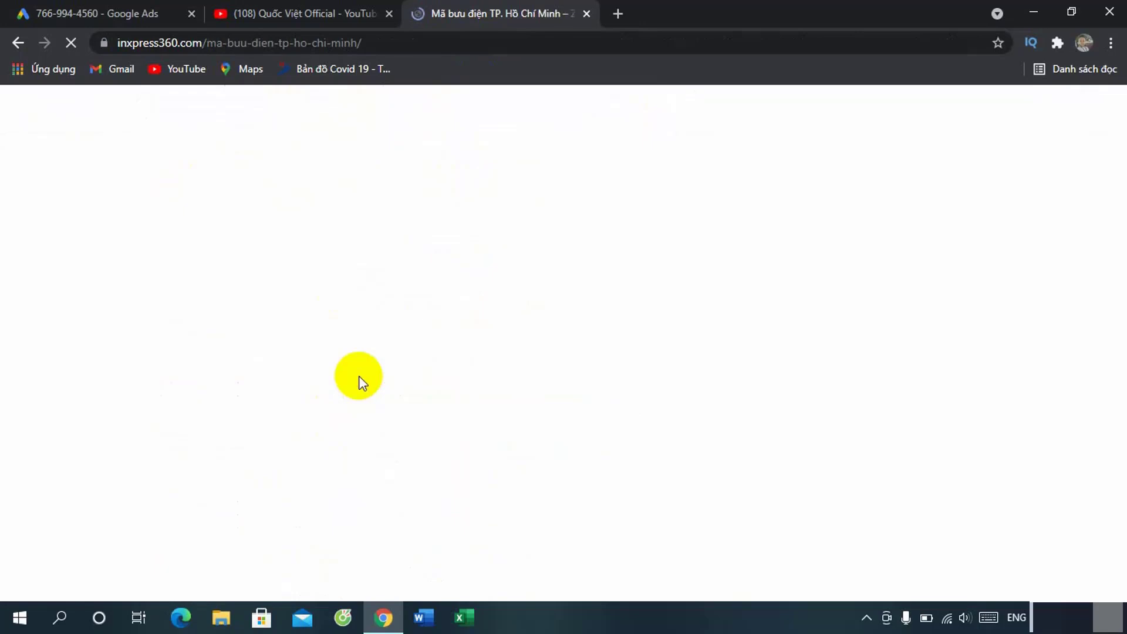
# Step: Jump to the Quận 7 postal-code table on inxpress360.com
pyautogui.scroll(-10, 588, 377)
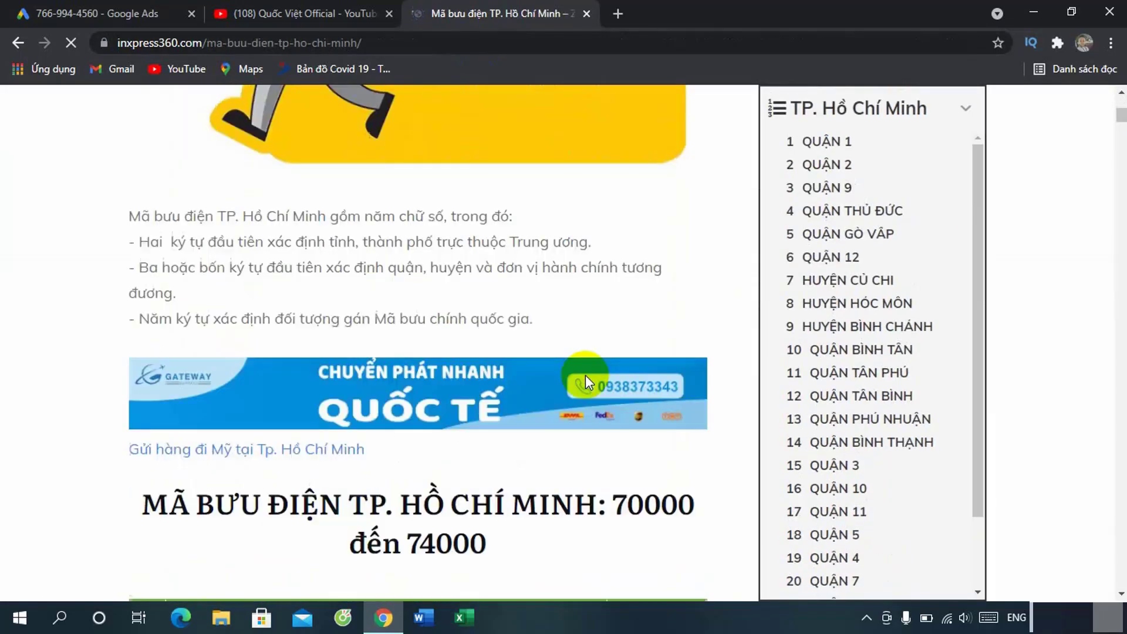
pyautogui.scroll(-10, 586, 376)
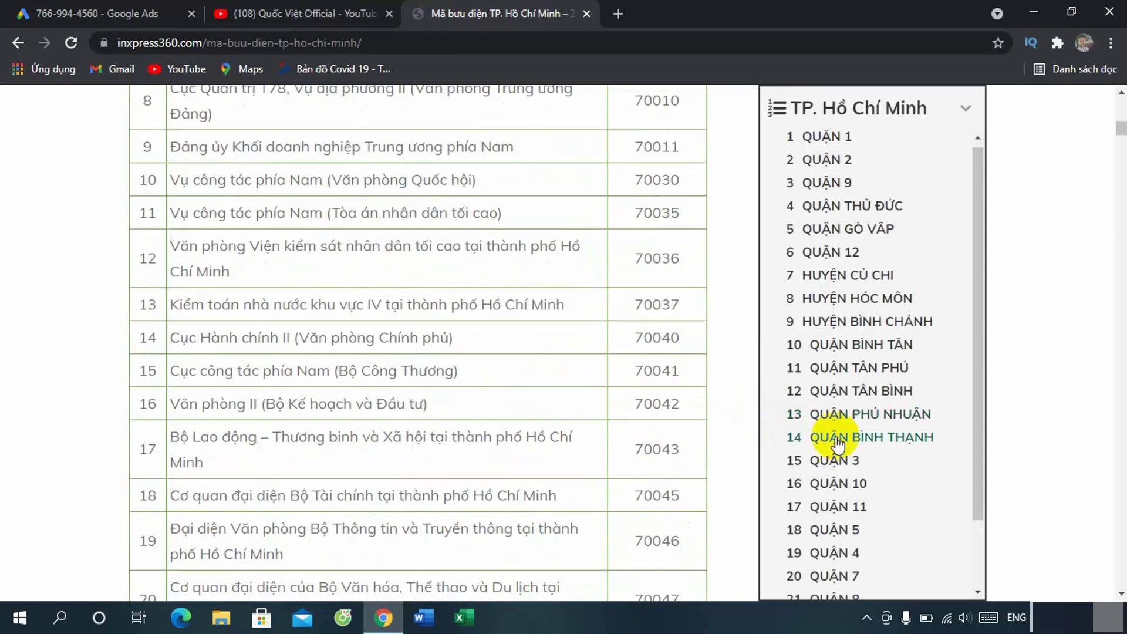
pyautogui.scroll(-2, 839, 437)
pyautogui.click(833, 494)
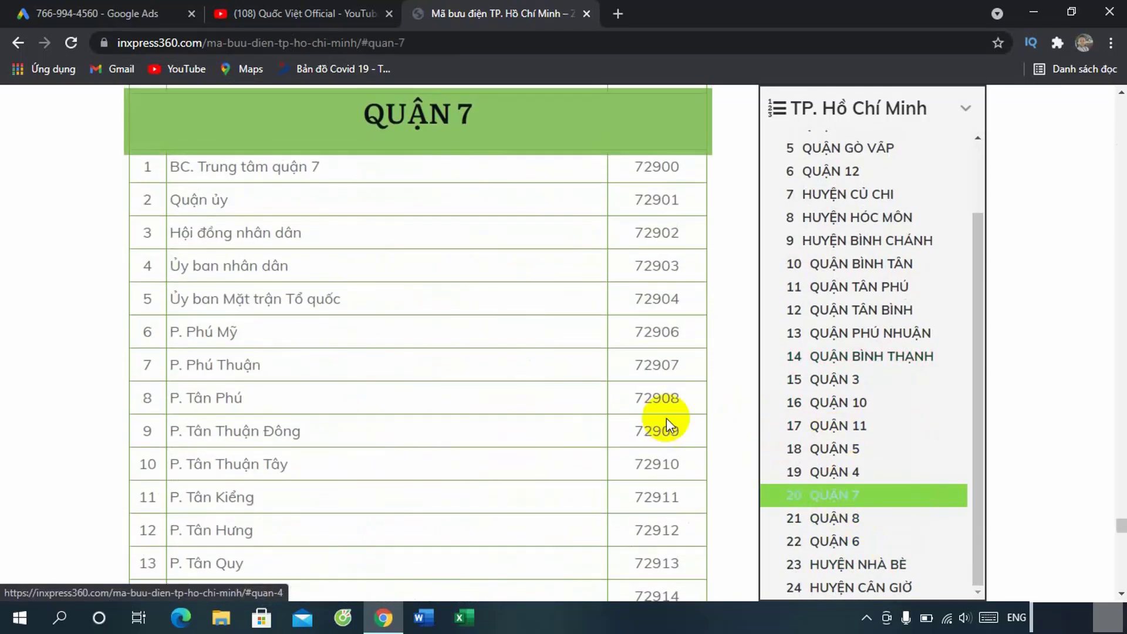
# Step: Copy postal code 72914 for P. Bình Thuận and return to the Google Ads postal-code field
pyautogui.scroll(-4, 667, 418)
pyautogui.scroll(-3, 636, 440)
pyautogui.scroll(5, 348, 463)
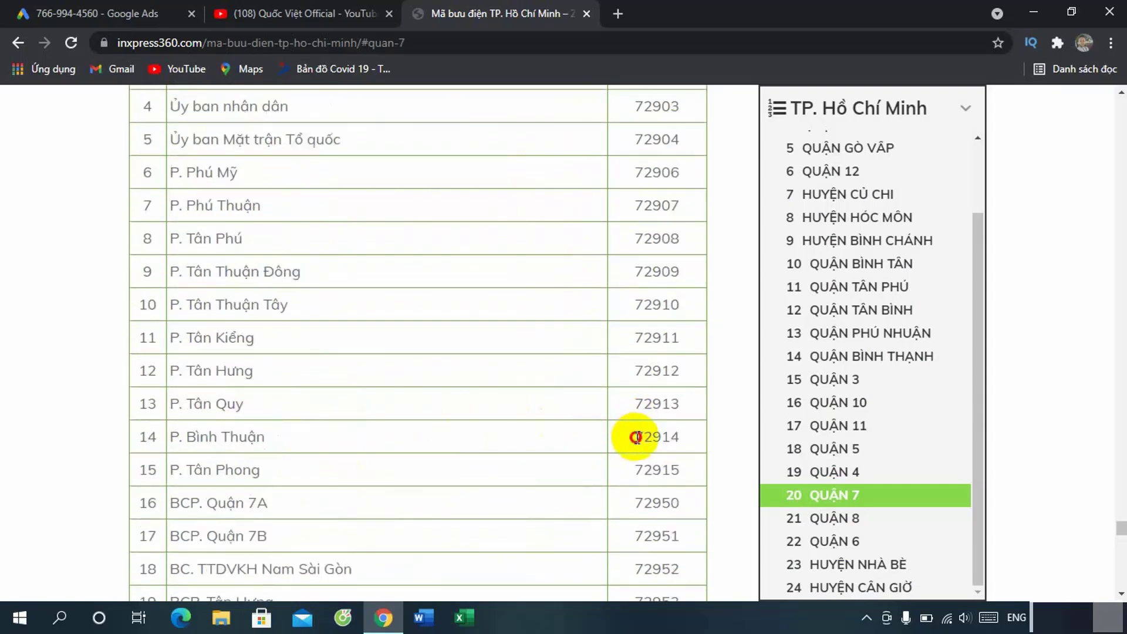
pyautogui.moveTo(633, 437); pyautogui.dragTo(690, 443)
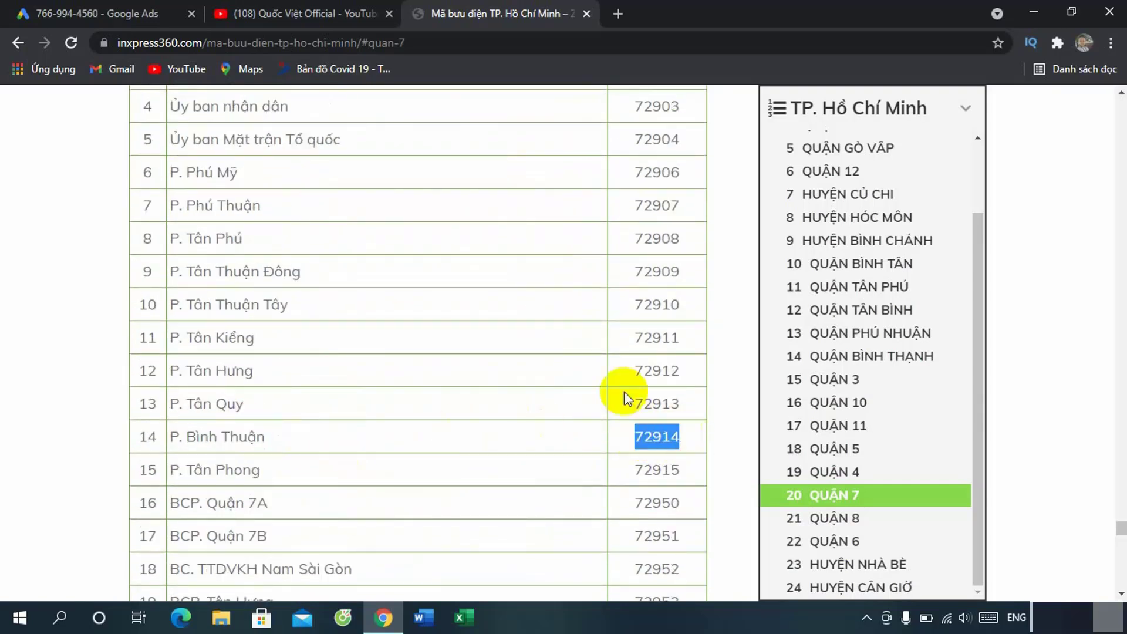
pyautogui.rightClick(659, 434)
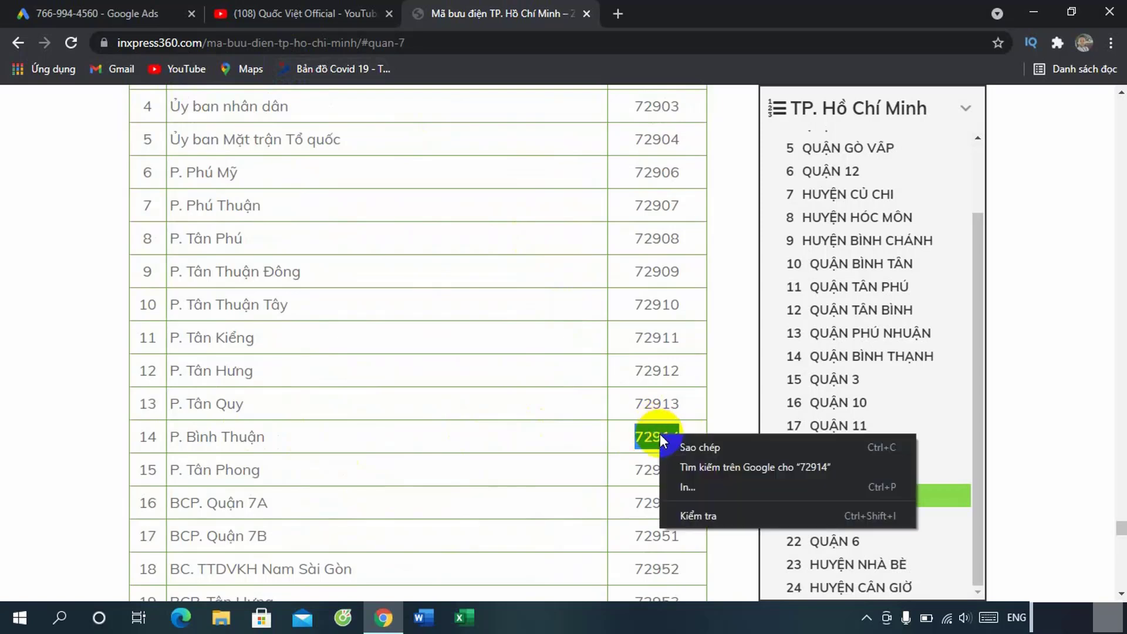
pyautogui.click(713, 447)
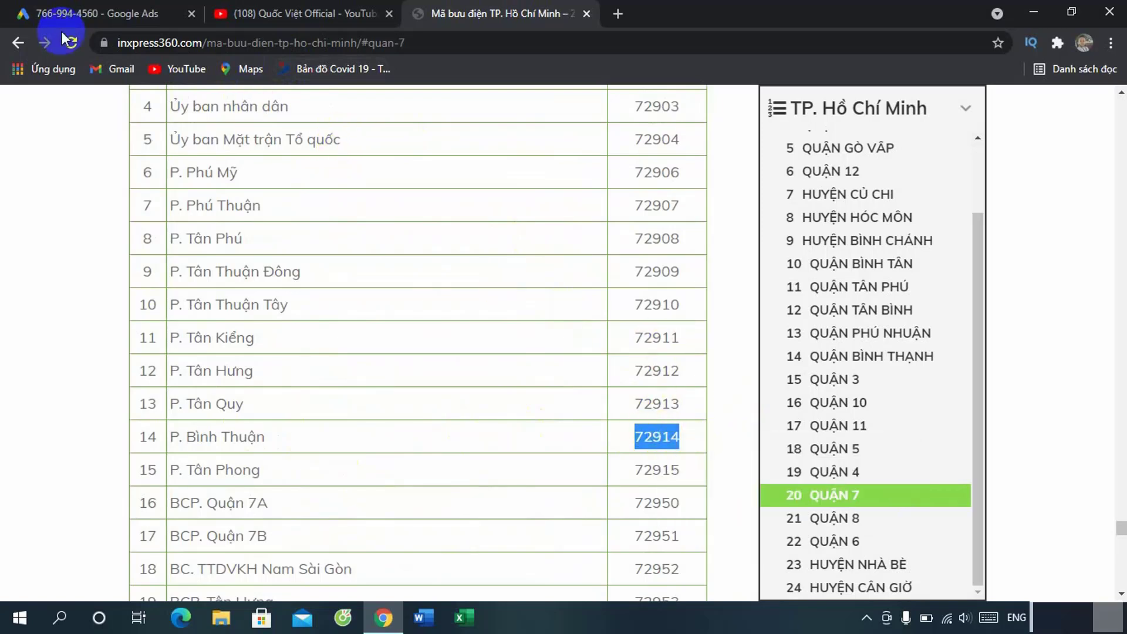
pyautogui.click(76, 13)
pyautogui.click(697, 395)
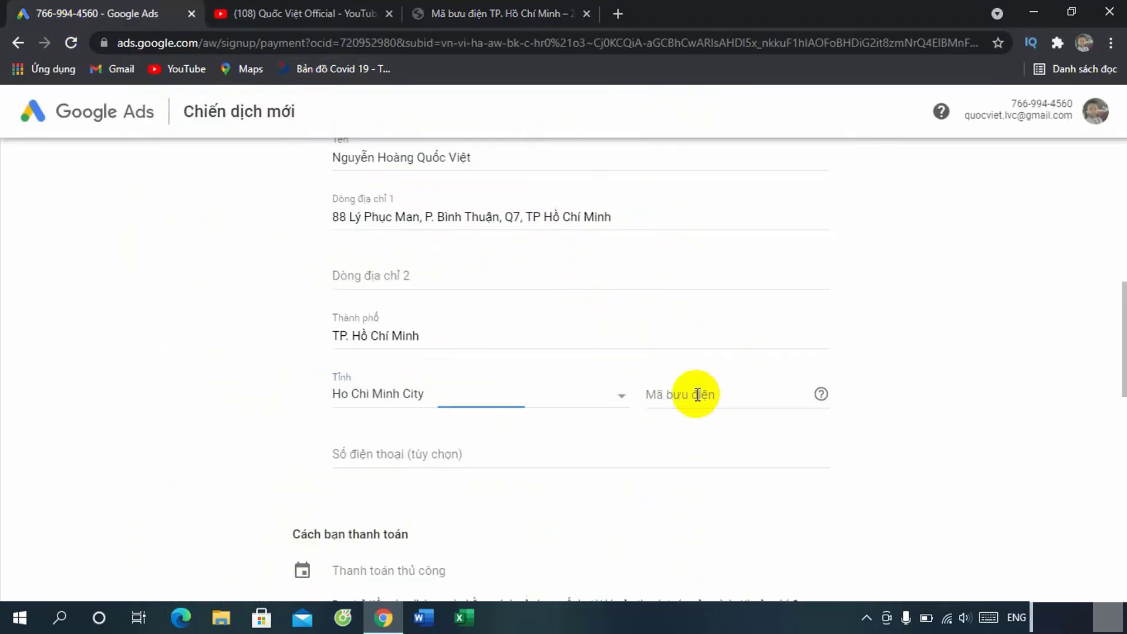
# Step: Finish the postal code and enter the optional phone number
pyautogui.click(899, 403)
pyautogui.scroll(-1, 898, 402)
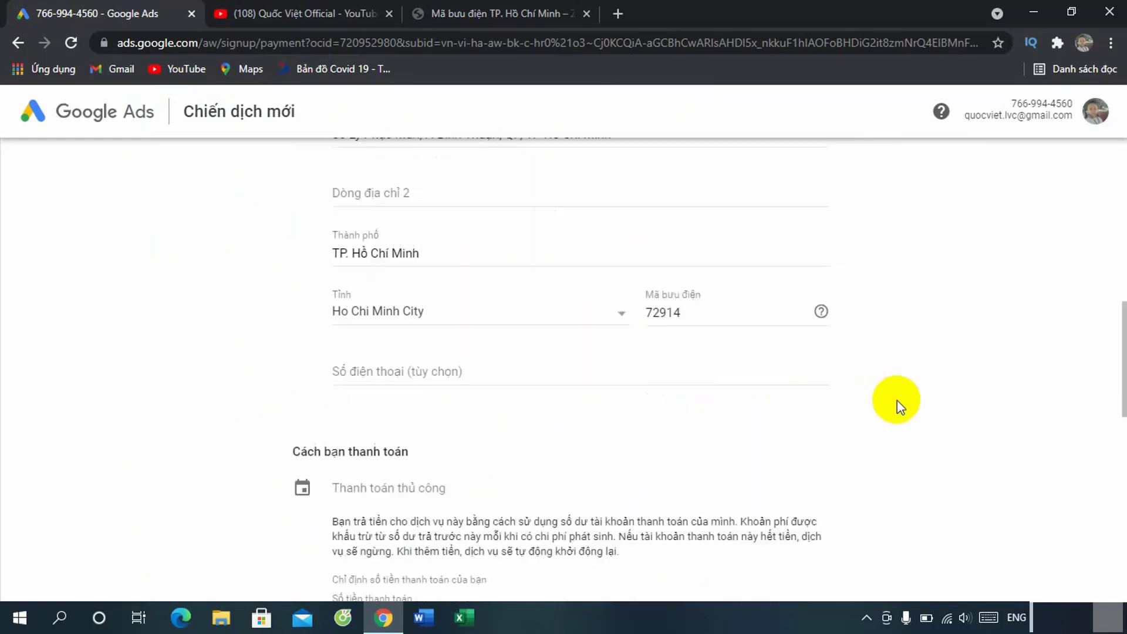
pyautogui.click(385, 373)
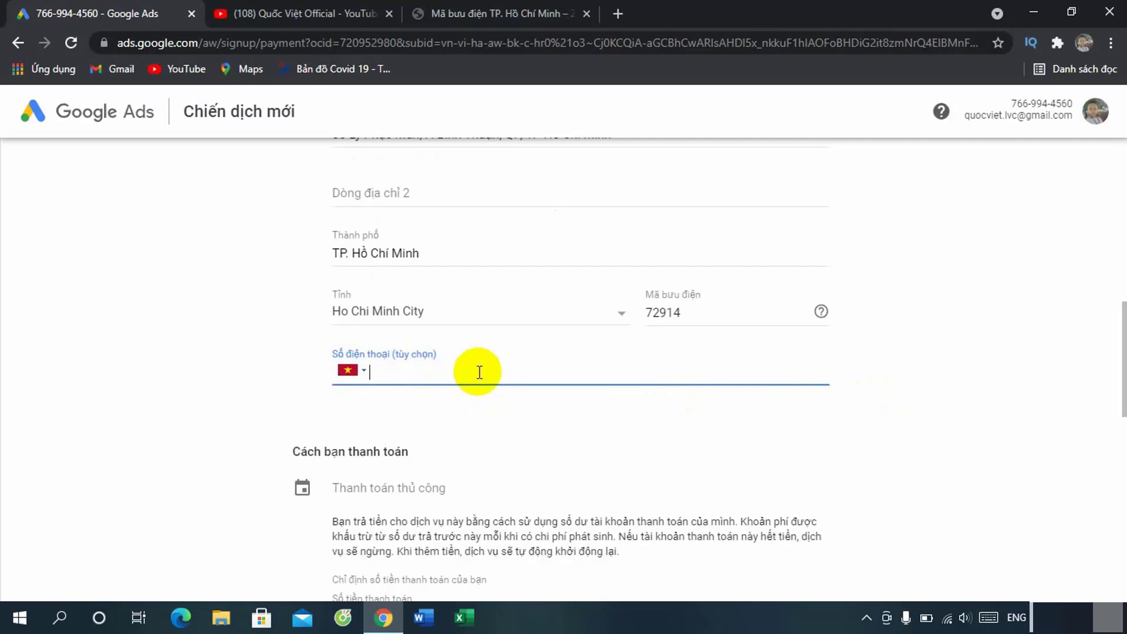
# Step: Choose MoMo e-wallet as the payment method
pyautogui.scroll(1, 914, 484)
pyautogui.scroll(-2, 914, 483)
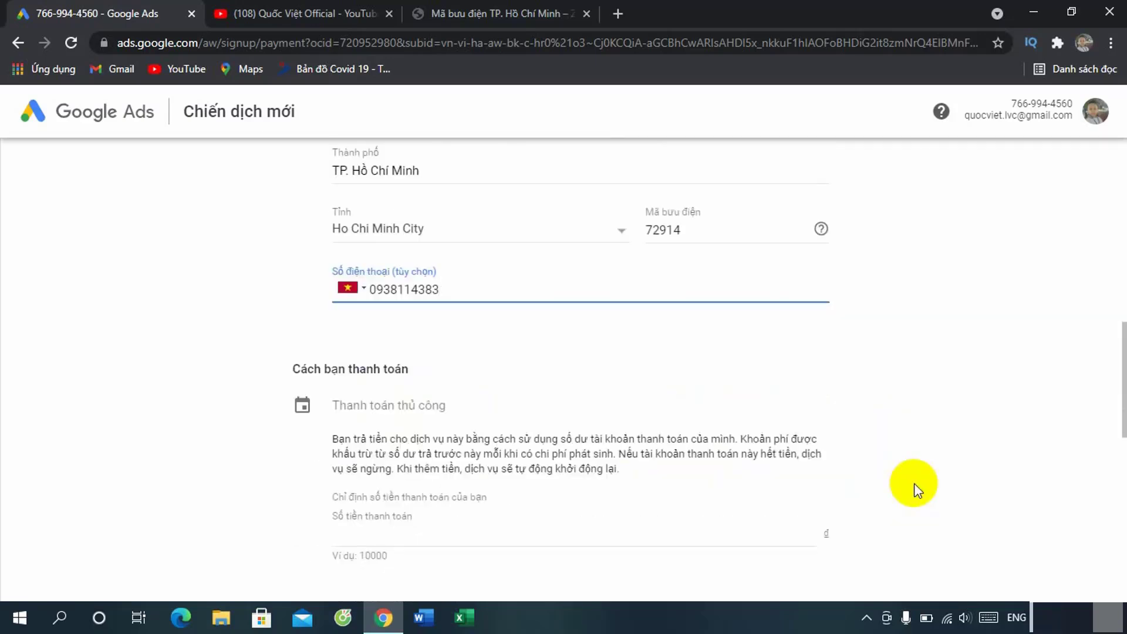
pyautogui.scroll(-1, 914, 484)
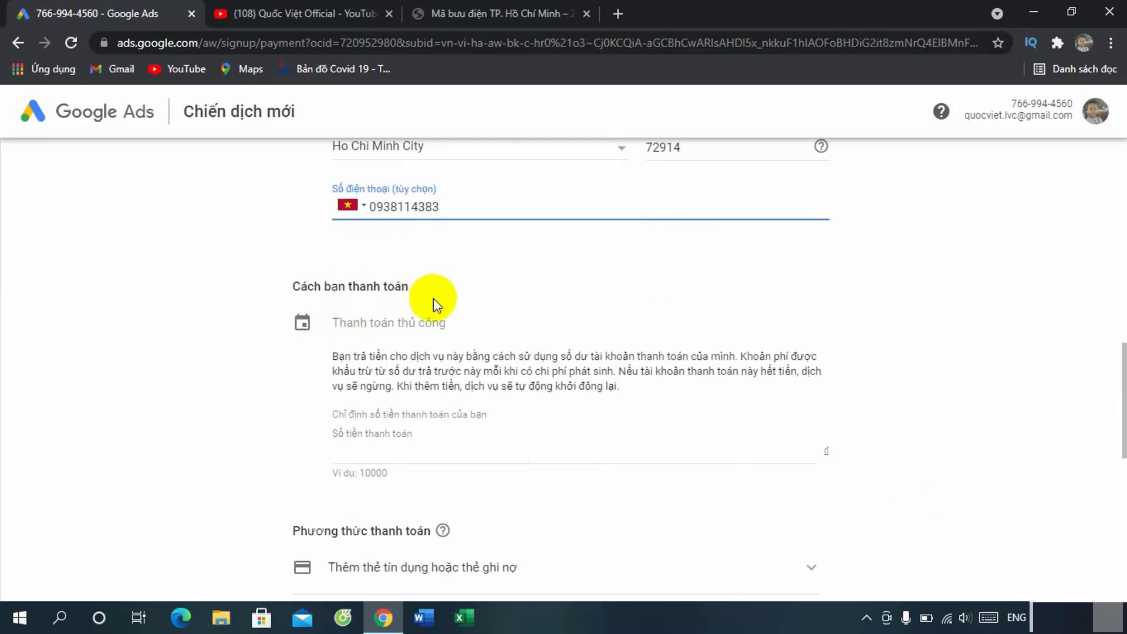
pyautogui.scroll(-1, 465, 424)
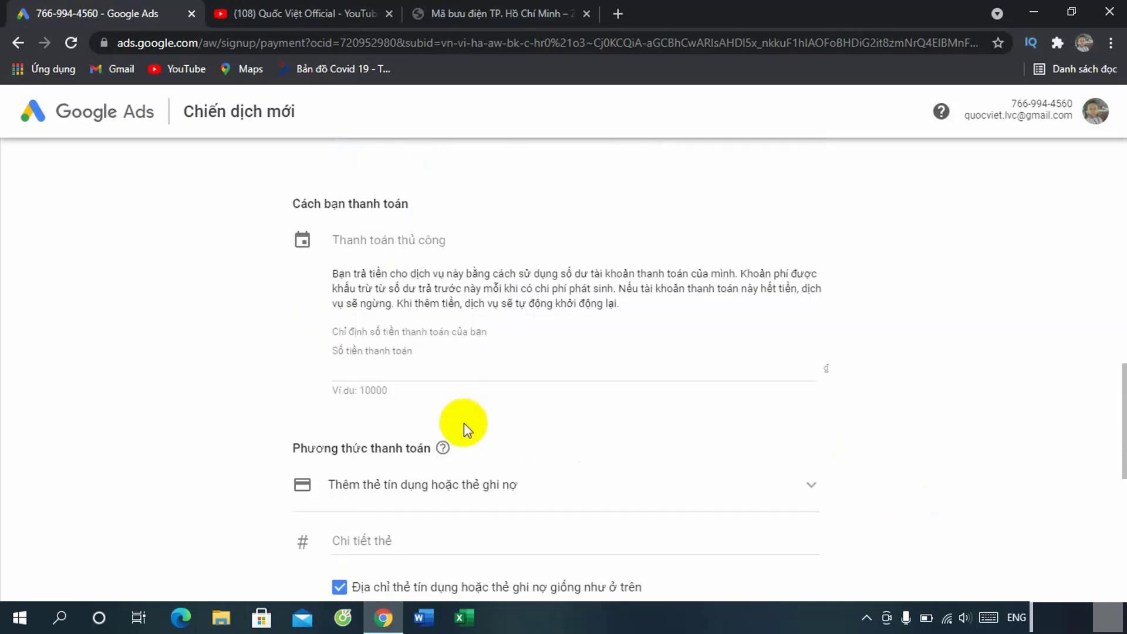
pyautogui.scroll(-1, 463, 423)
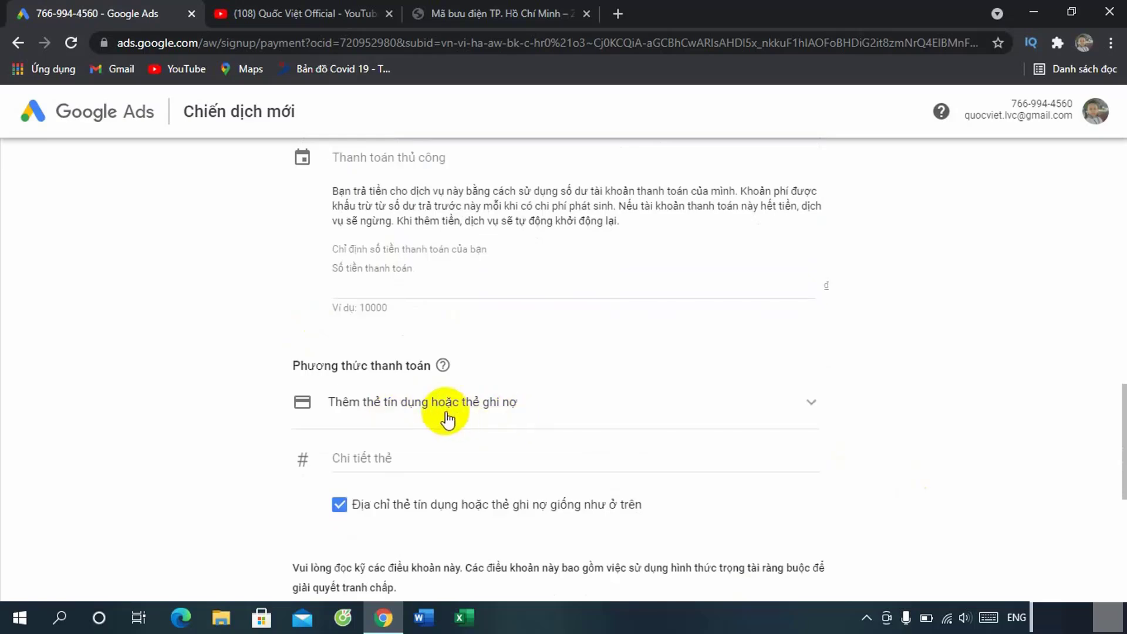
pyautogui.scroll(-3, 517, 402)
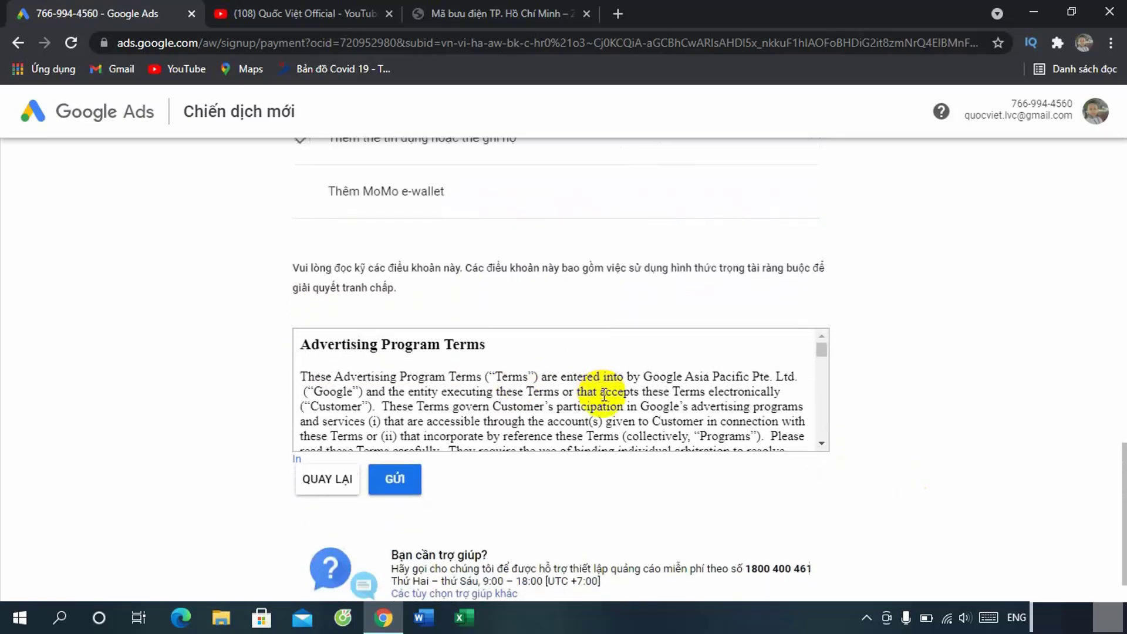
pyautogui.scroll(-3, 716, 390)
pyautogui.scroll(3, 828, 392)
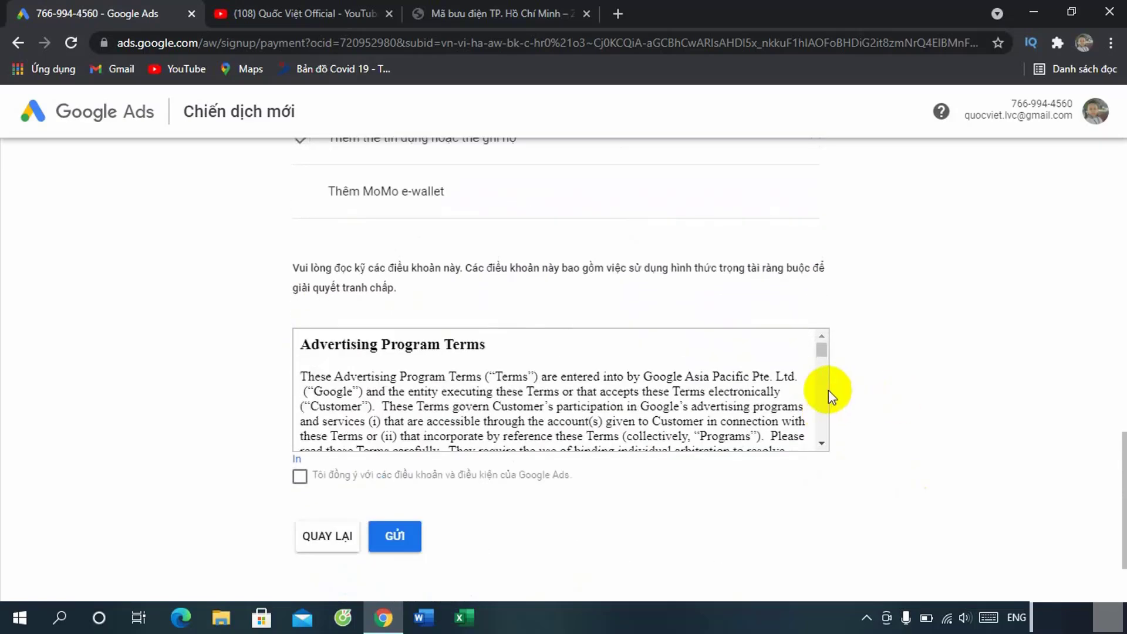
pyautogui.scroll(5, 886, 388)
pyautogui.scroll(-1, 883, 384)
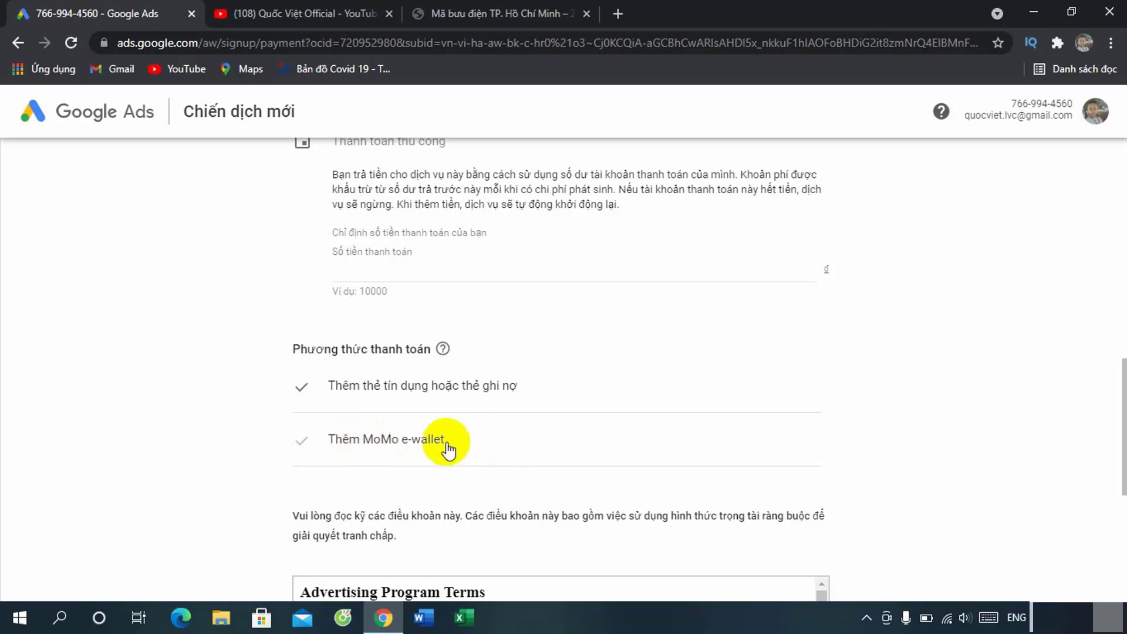
pyautogui.click(401, 441)
# Step: Enter a payment amount of 160.000 đ
pyautogui.scroll(-5, 828, 407)
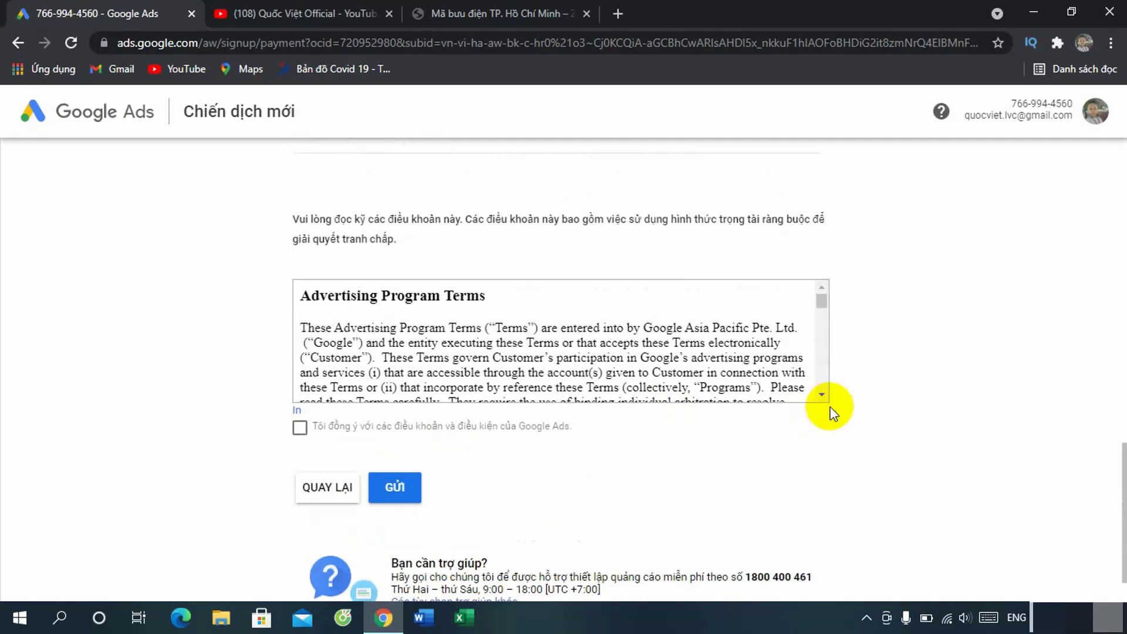
pyautogui.scroll(7, 888, 412)
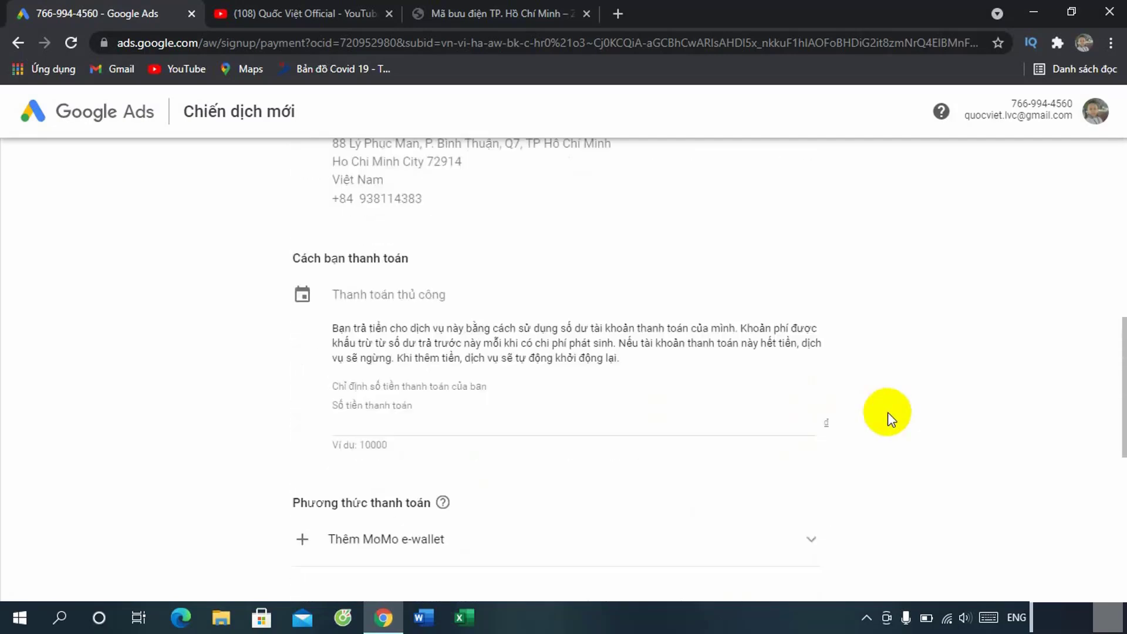
pyautogui.click(402, 428)
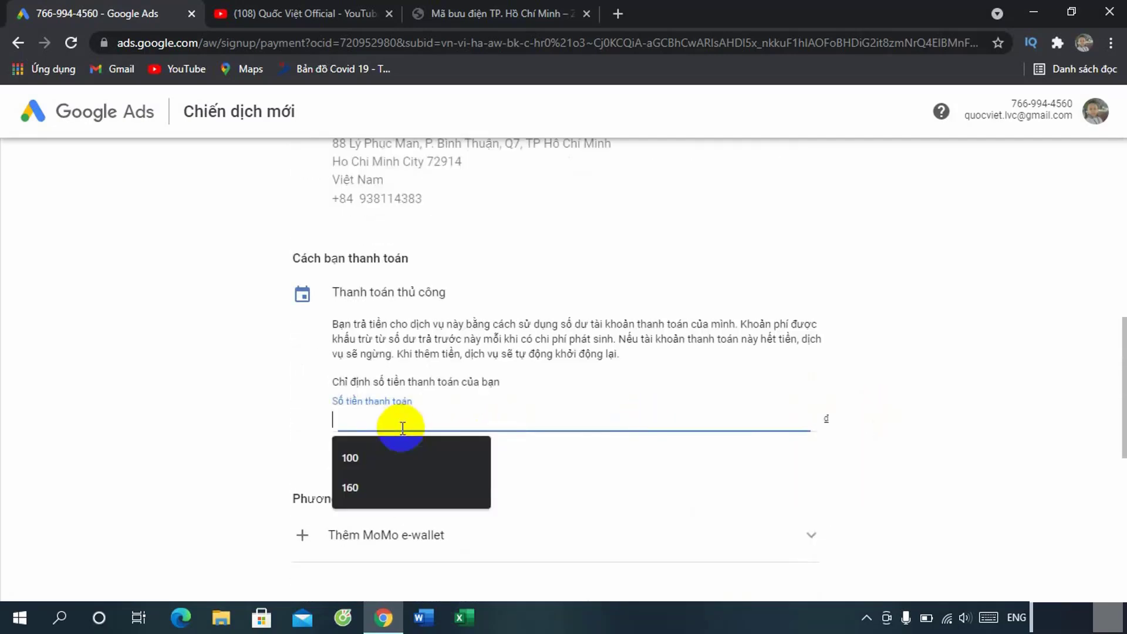
pyautogui.write('160.000')
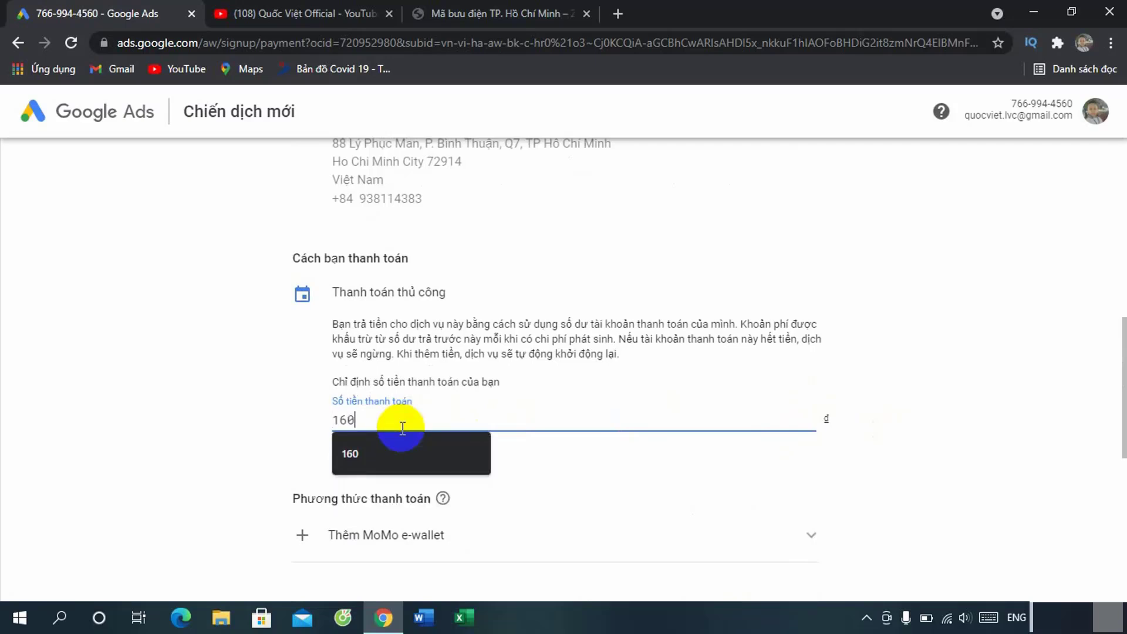
pyautogui.click(843, 437)
# Step: Accept the Google Ads terms and submit the payment setup with GỬI
pyautogui.scroll(-3, 848, 442)
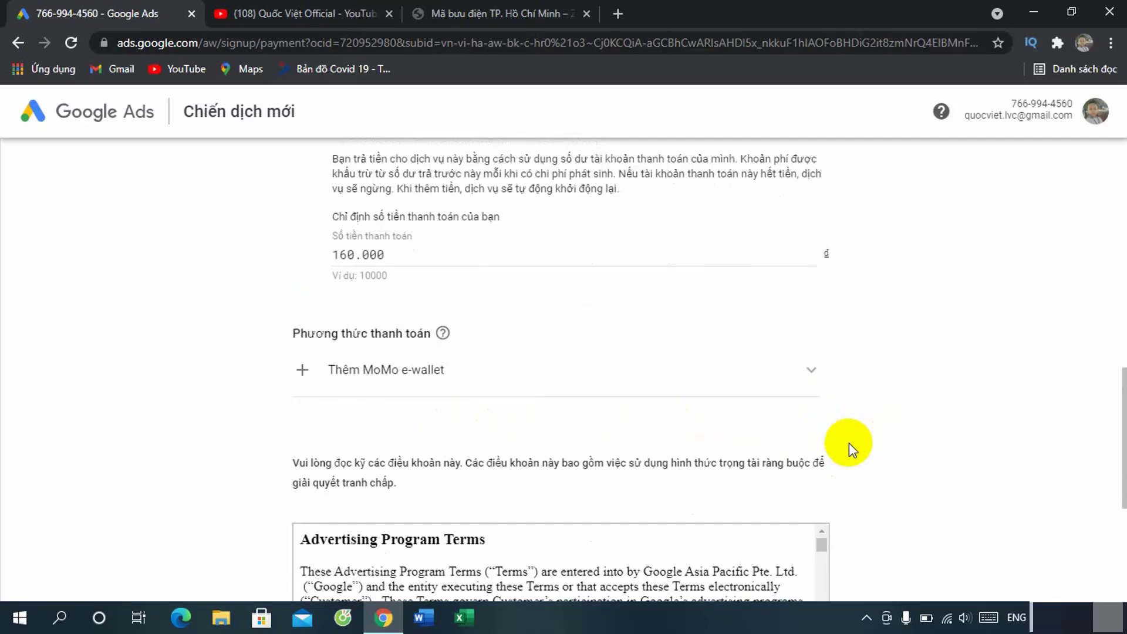
pyautogui.scroll(-5, 851, 449)
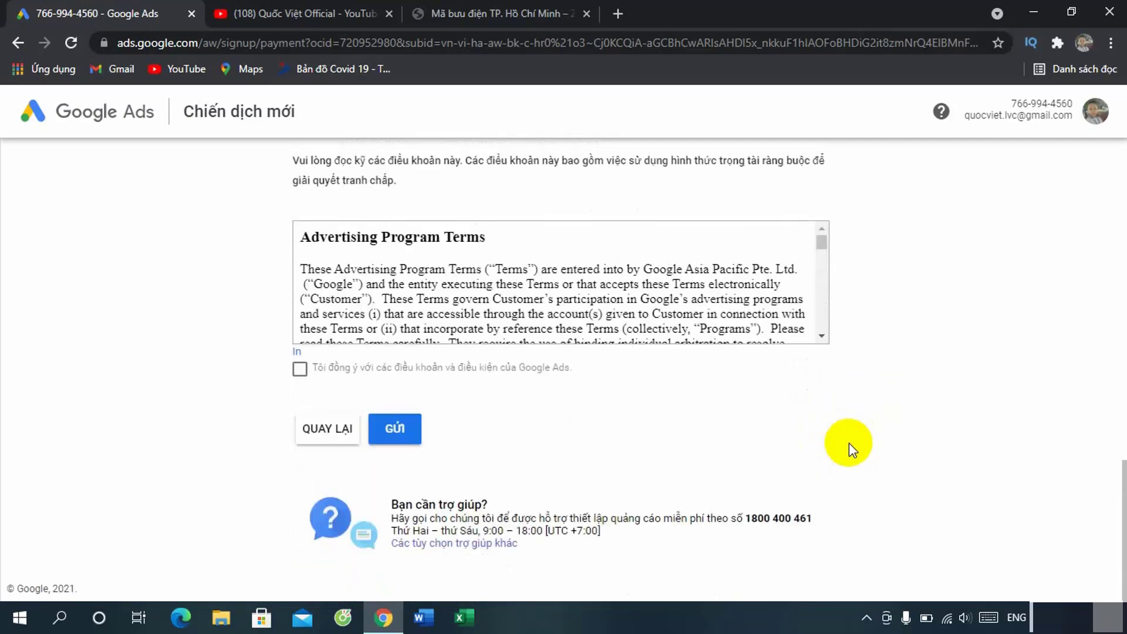
pyautogui.click(305, 371)
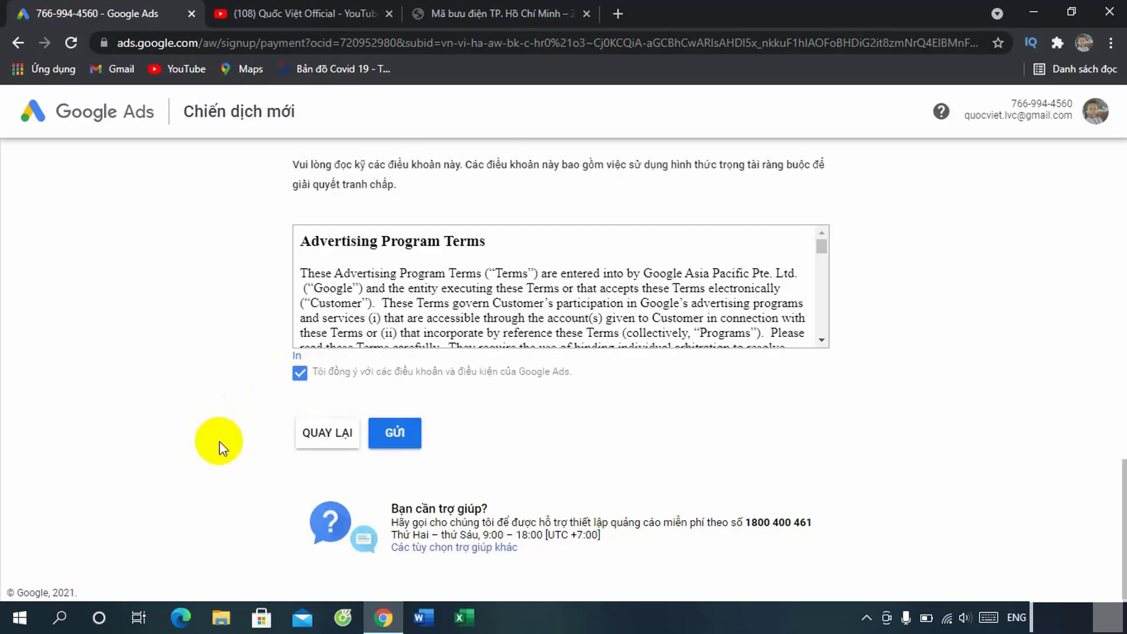
pyautogui.click(404, 439)
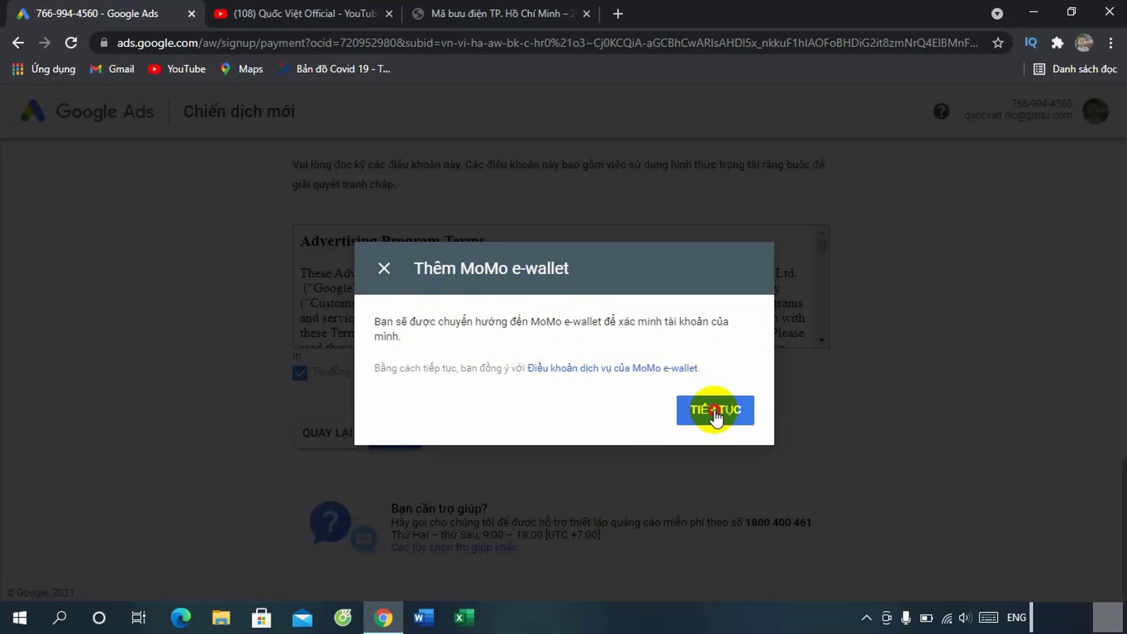
# Step: Continue through the MoMo e-wallet verification and resubmit the payment setup
pyautogui.click(715, 413)
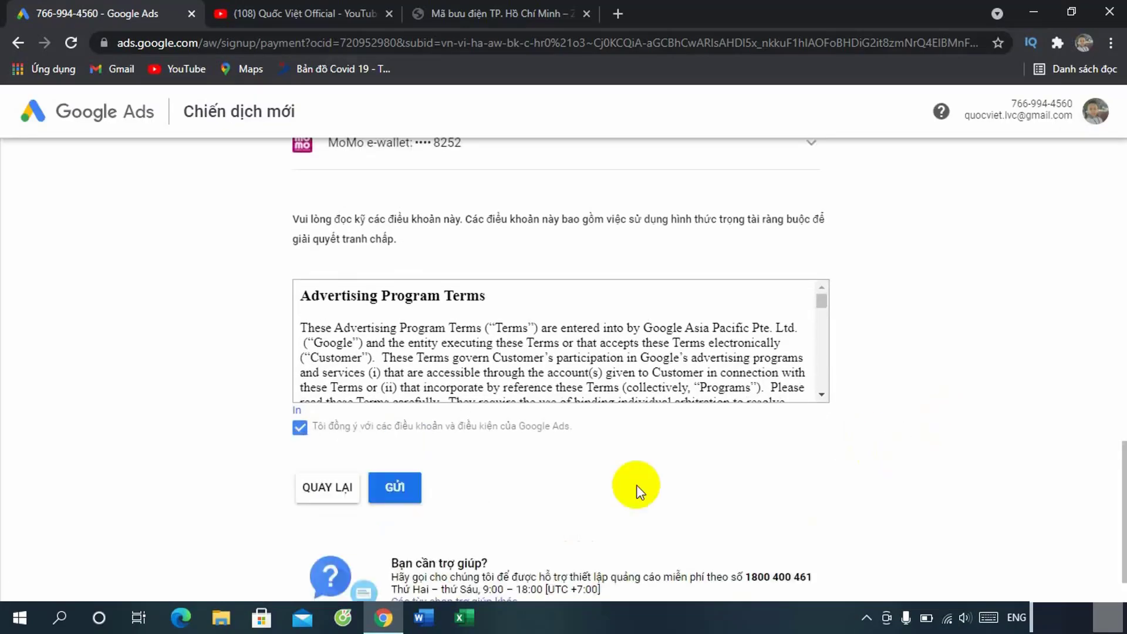
pyautogui.click(396, 487)
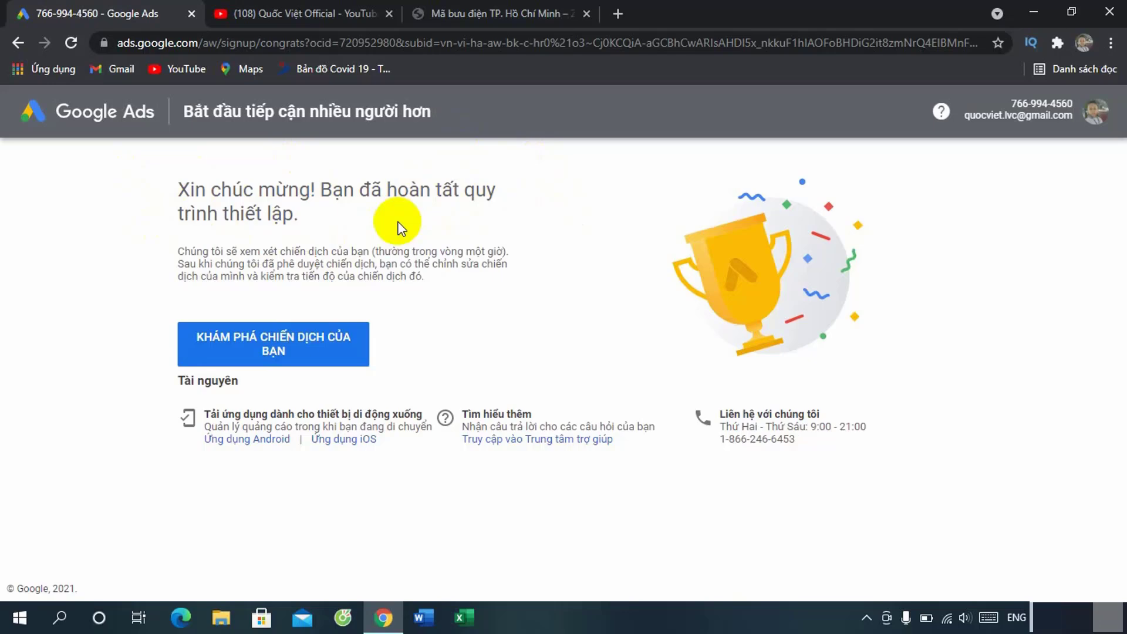
# Step: From the campaign dashboard, switch the account to Chế độ chuyên gia (Expert mode) and confirm
pyautogui.click(300, 351)
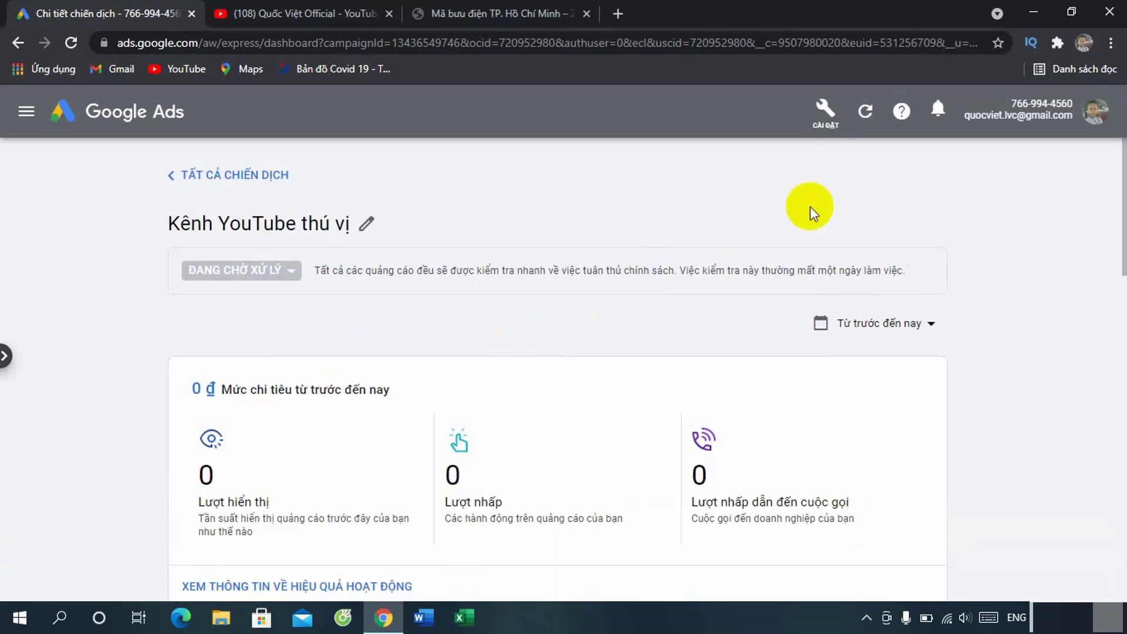
pyautogui.click(826, 115)
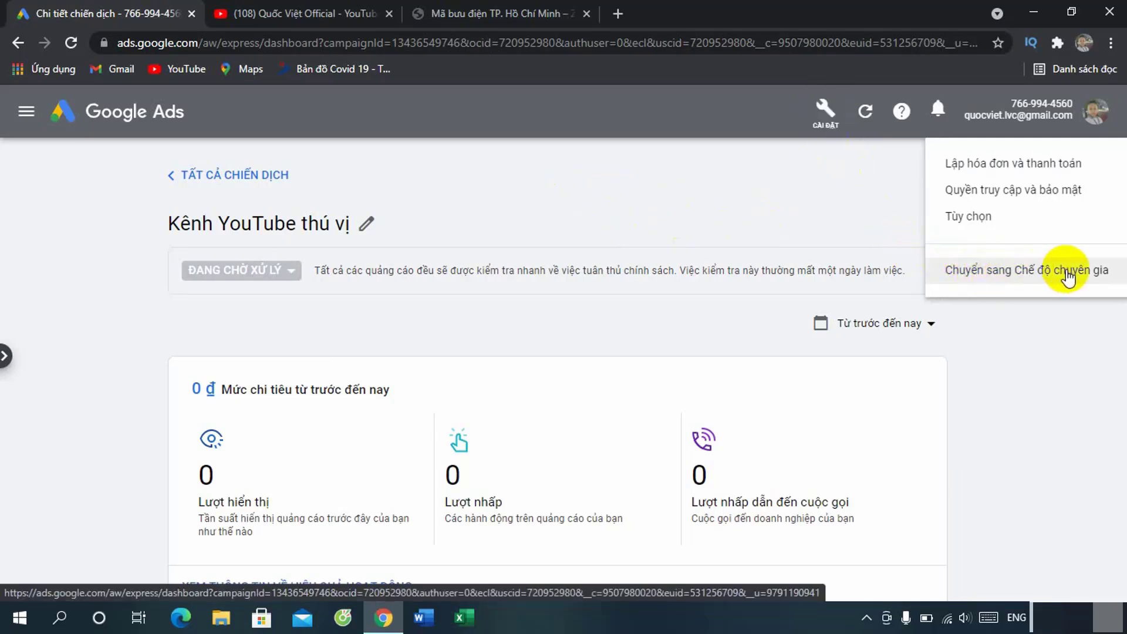
pyautogui.click(1025, 271)
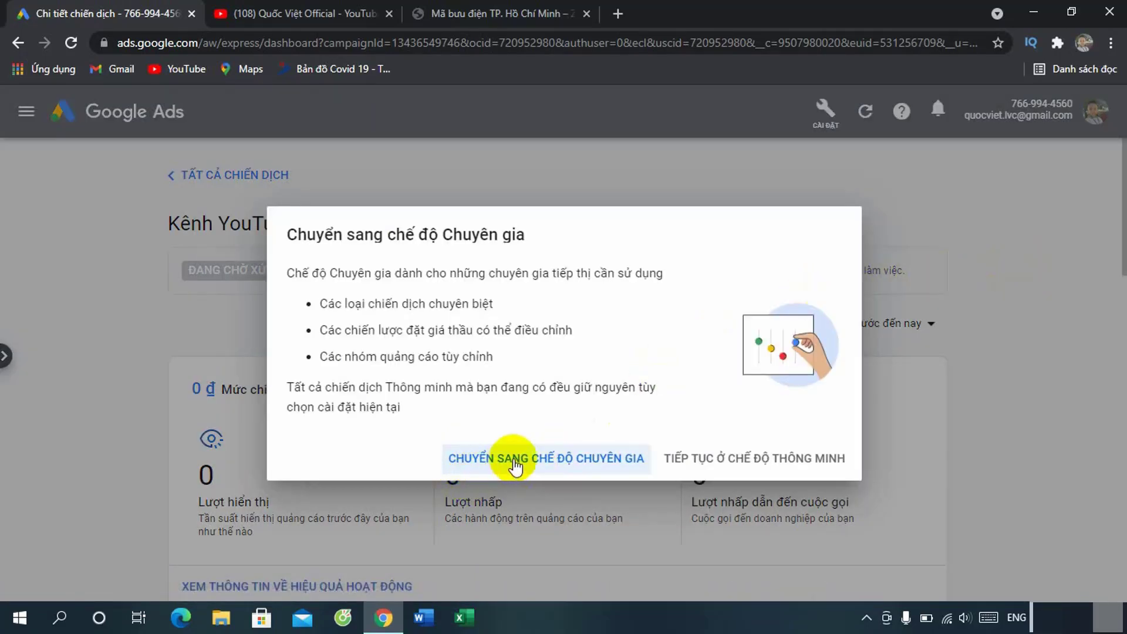
pyautogui.click(562, 463)
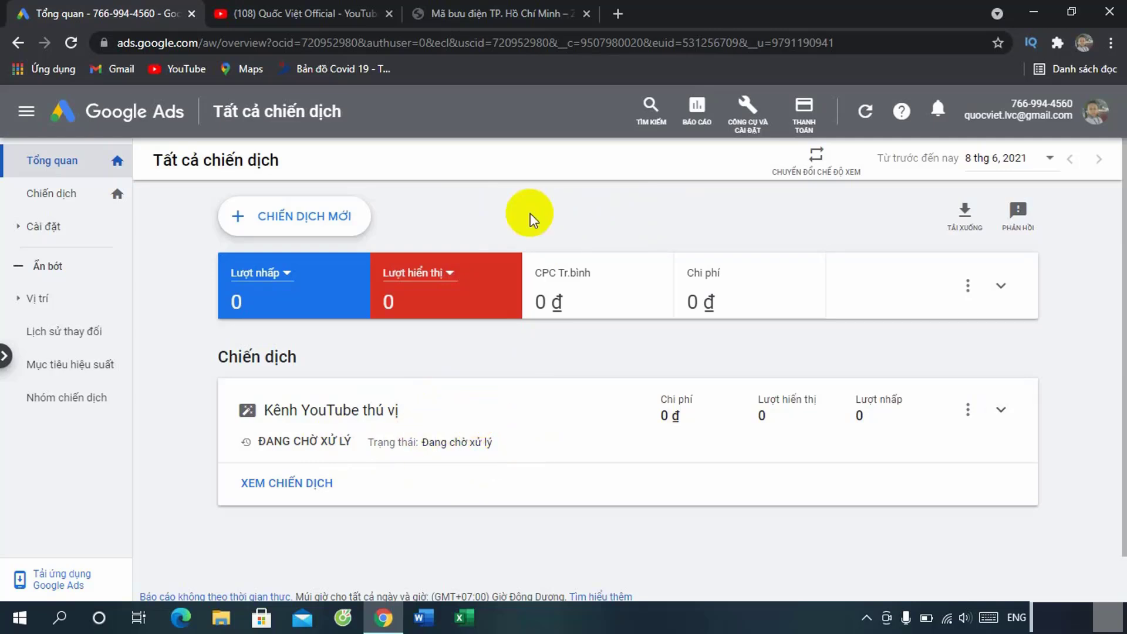
# Step: Open Tài khoản đã liên kết under Tools and settings and start adding a YouTube channel
pyautogui.click(751, 113)
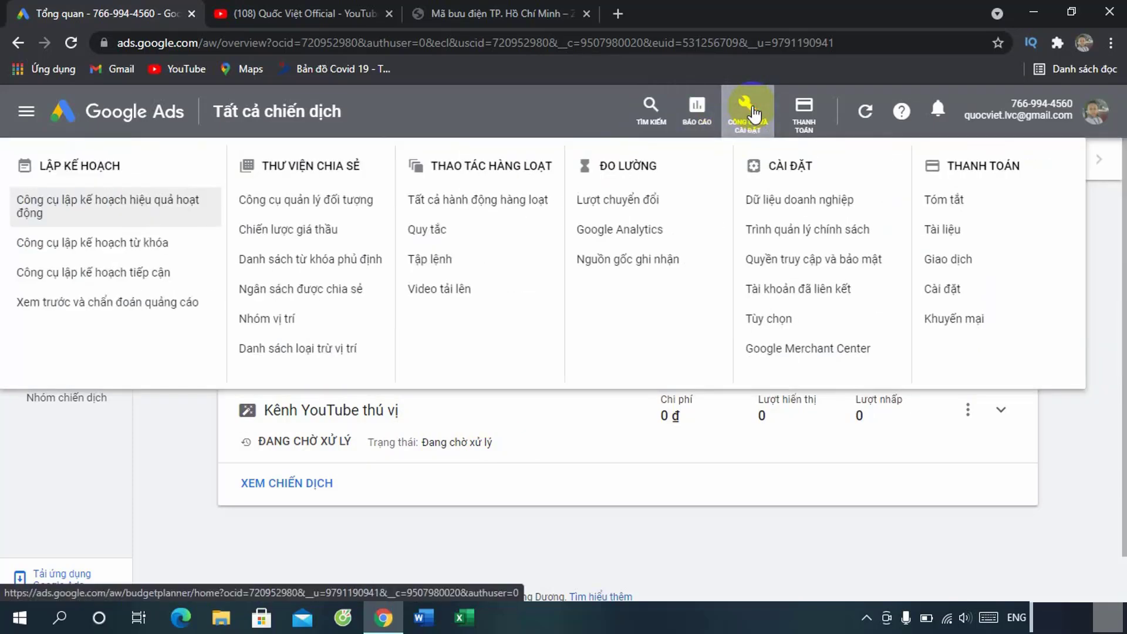
pyautogui.click(833, 293)
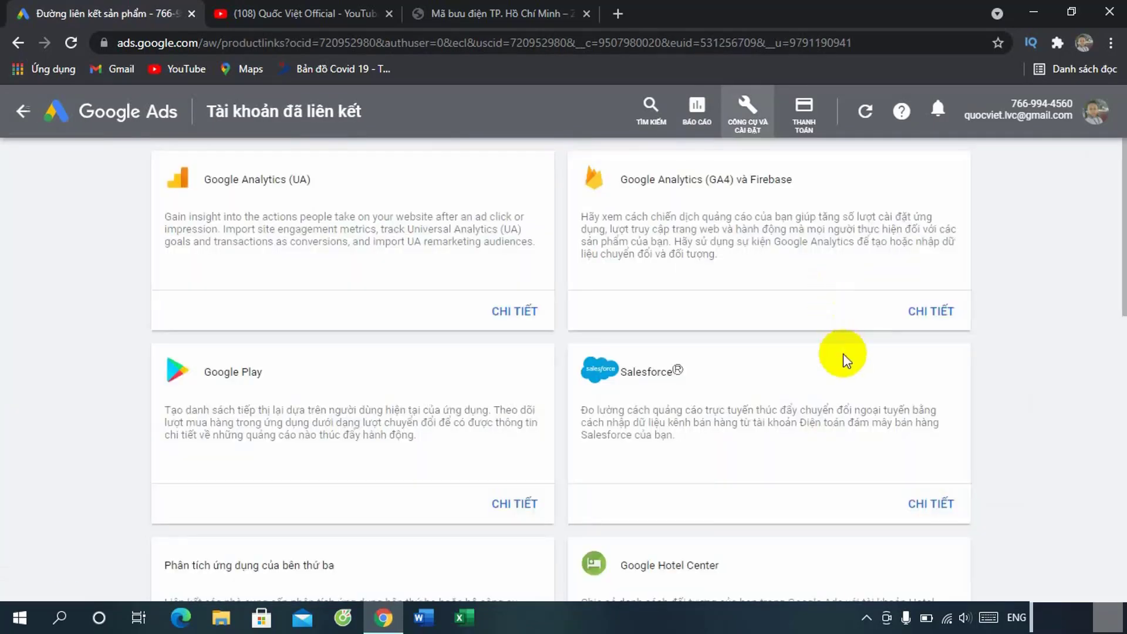
pyautogui.scroll(-7, 843, 353)
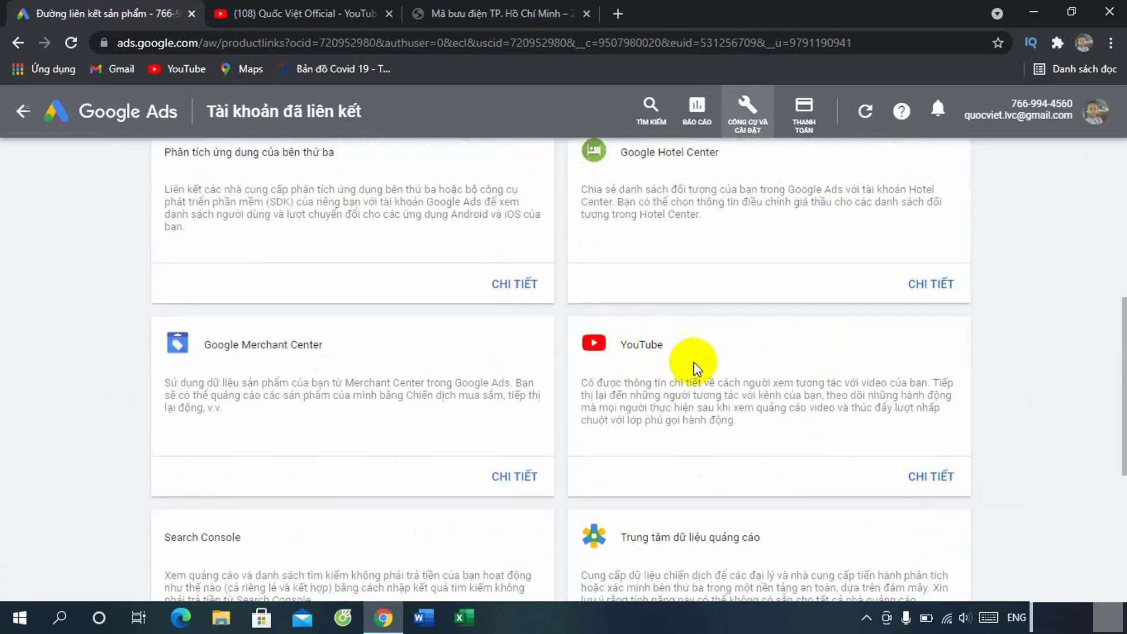
pyautogui.click(932, 477)
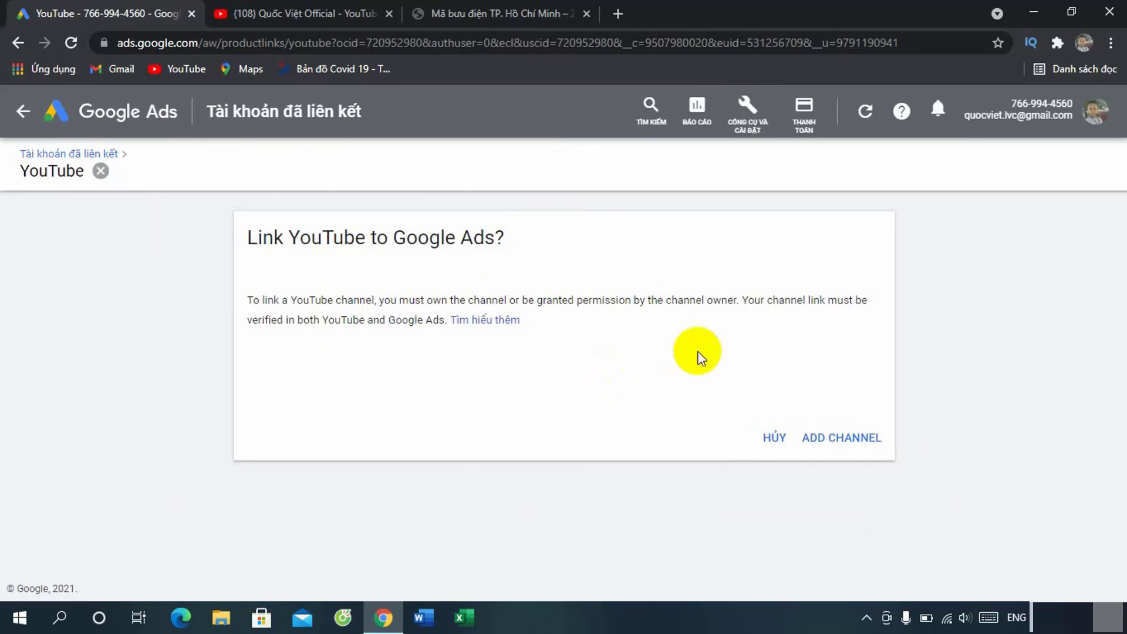
pyautogui.click(843, 447)
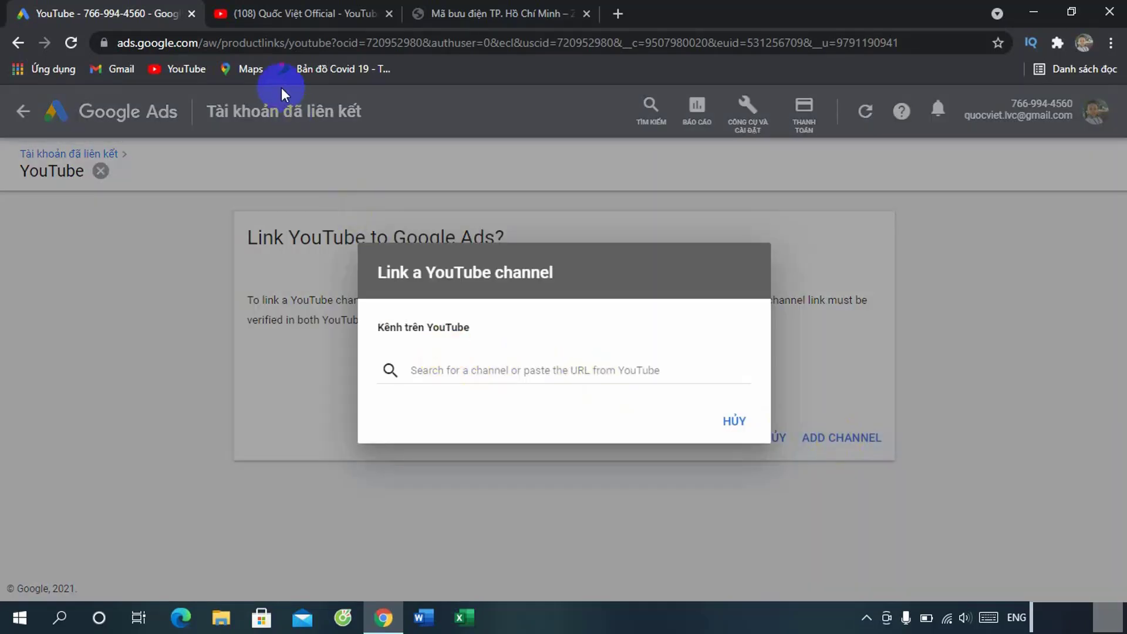
pyautogui.click(289, 14)
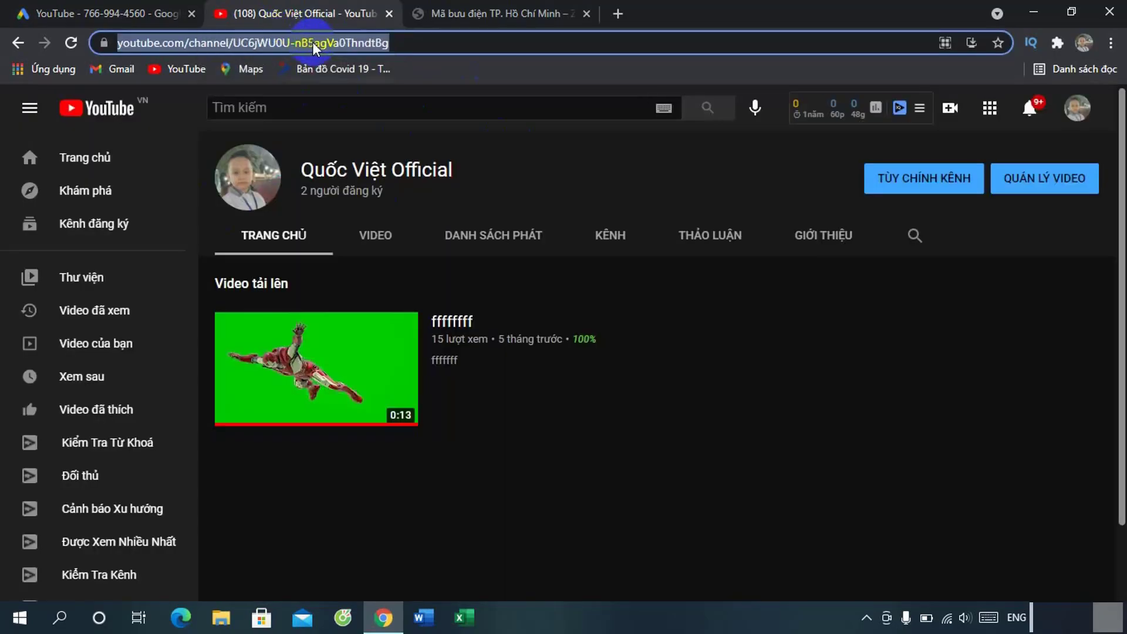
# Step: Paste the copied YouTube channel URL into the Ads search, mark it as owned, and send the link request
pyautogui.rightClick(313, 43)
pyautogui.click(400, 136)
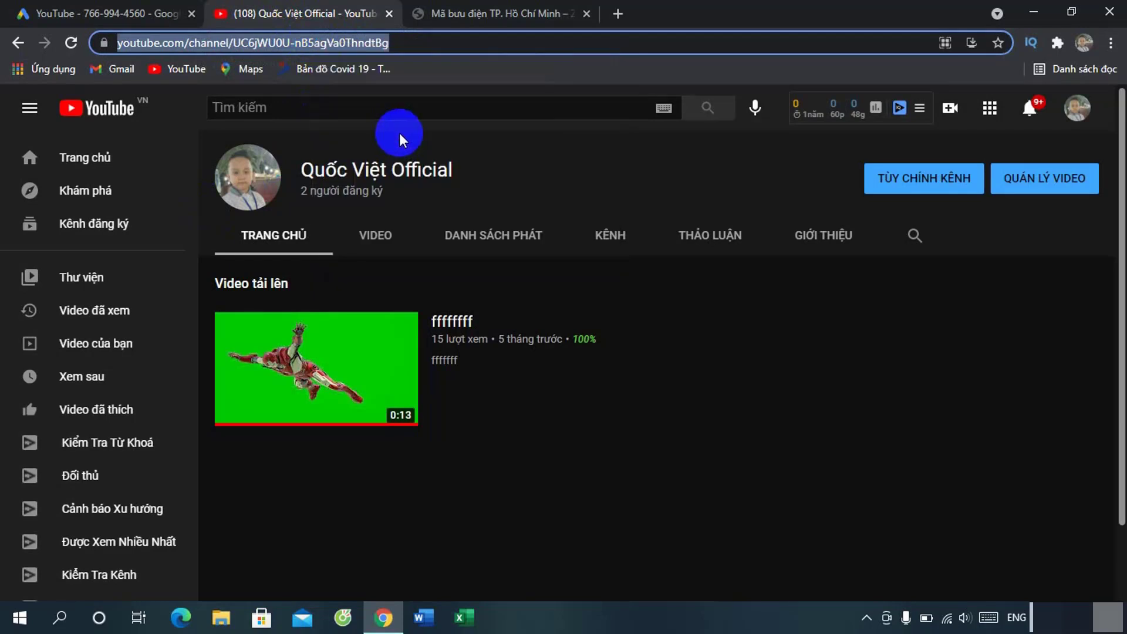
pyautogui.click(97, 10)
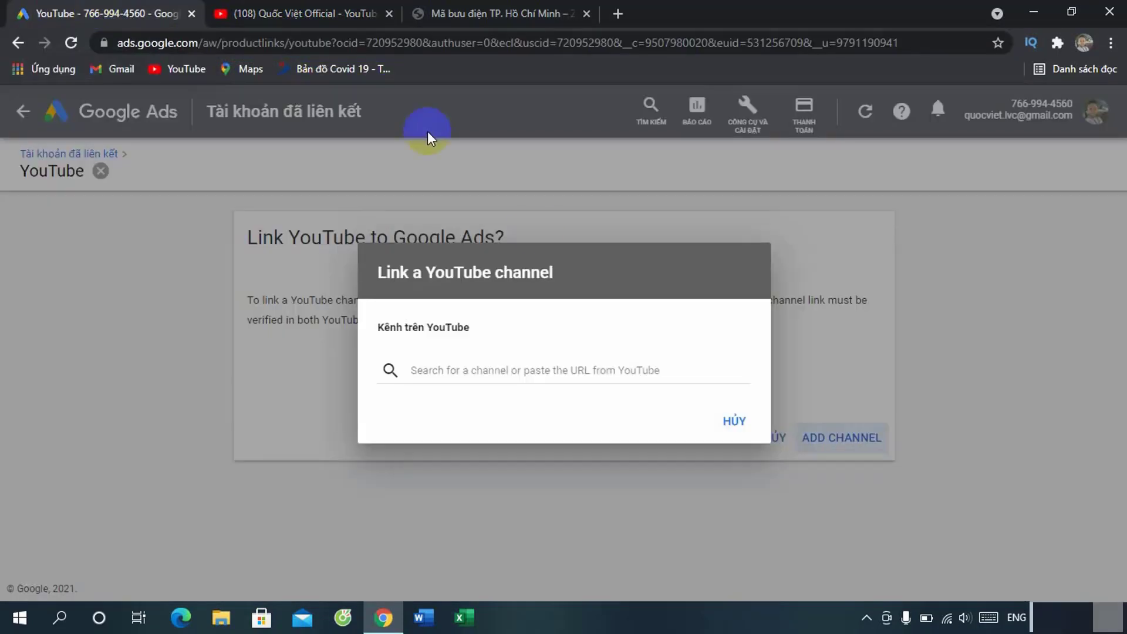
pyautogui.click(432, 368)
pyautogui.hotkey('ctrl', 'v')
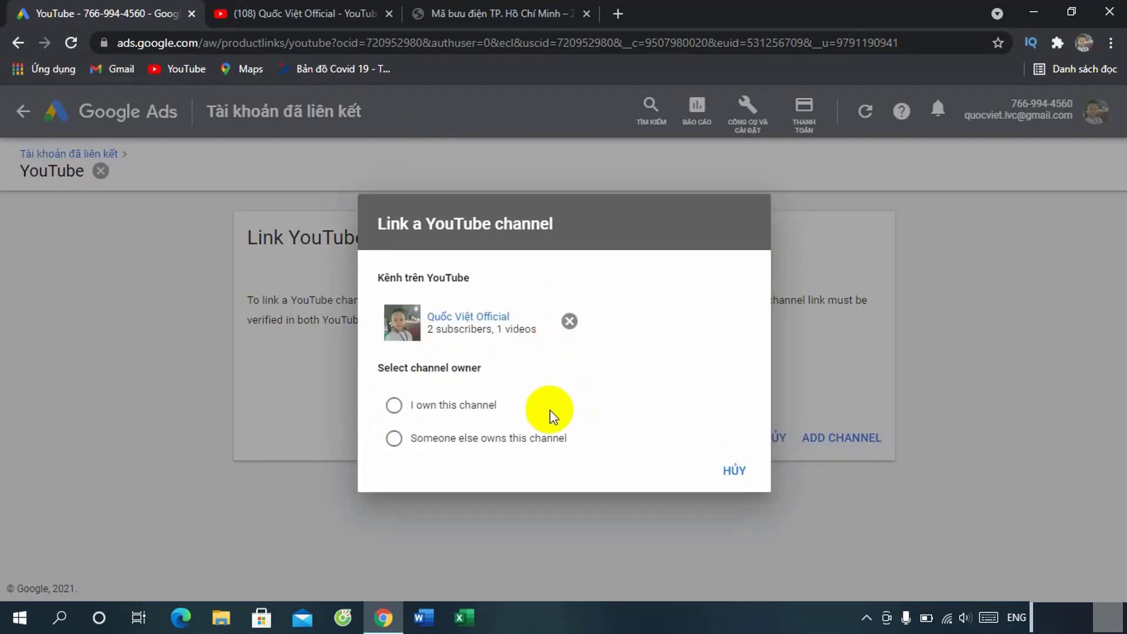
pyautogui.click(394, 406)
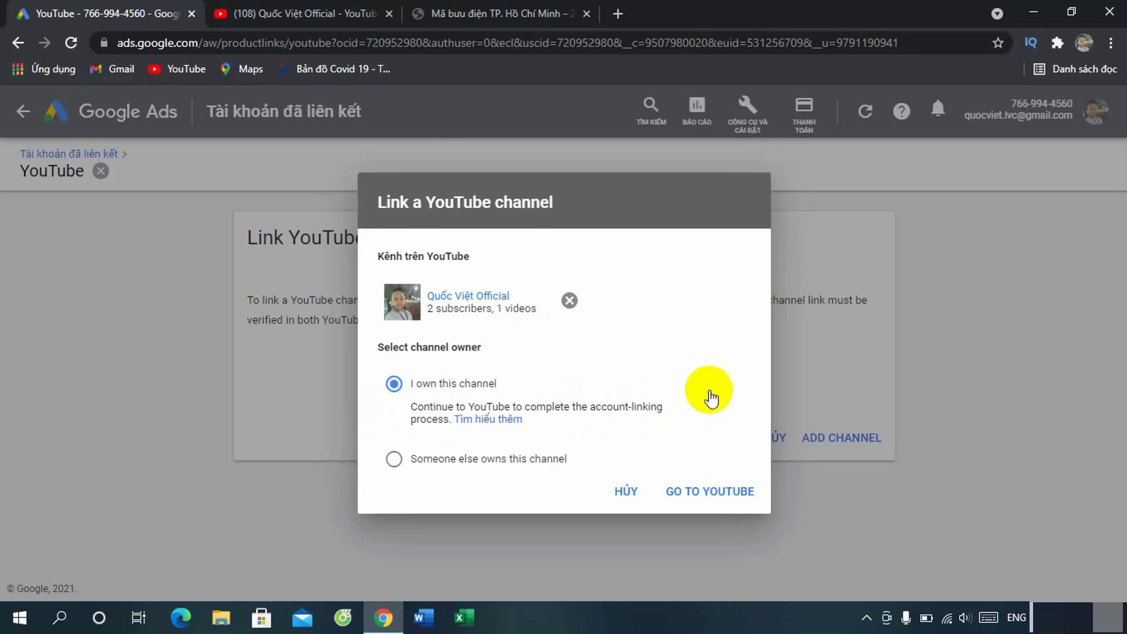
pyautogui.click(709, 493)
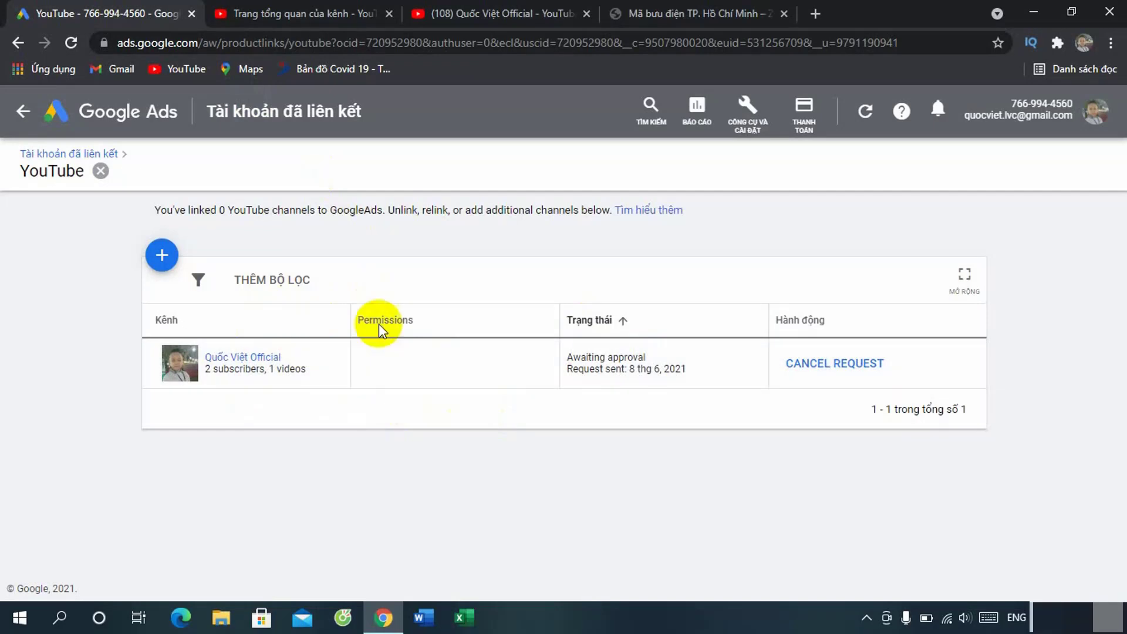
# Step: Create a new campaign without goal guidance, choose the Video type, and proceed to its settings
pyautogui.click(25, 111)
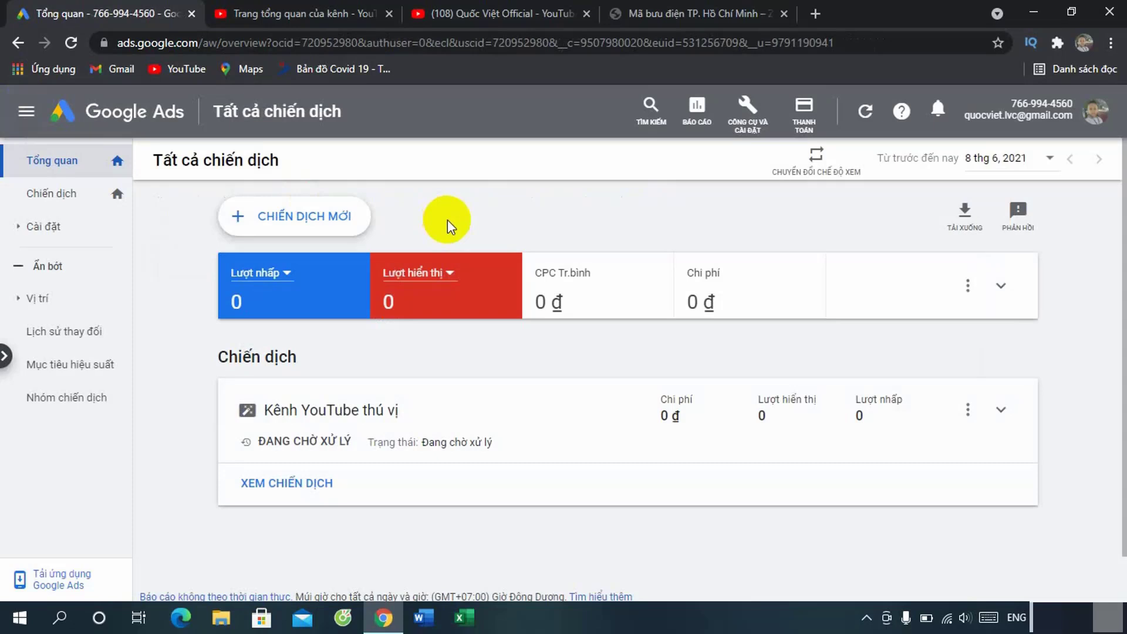
pyautogui.click(329, 220)
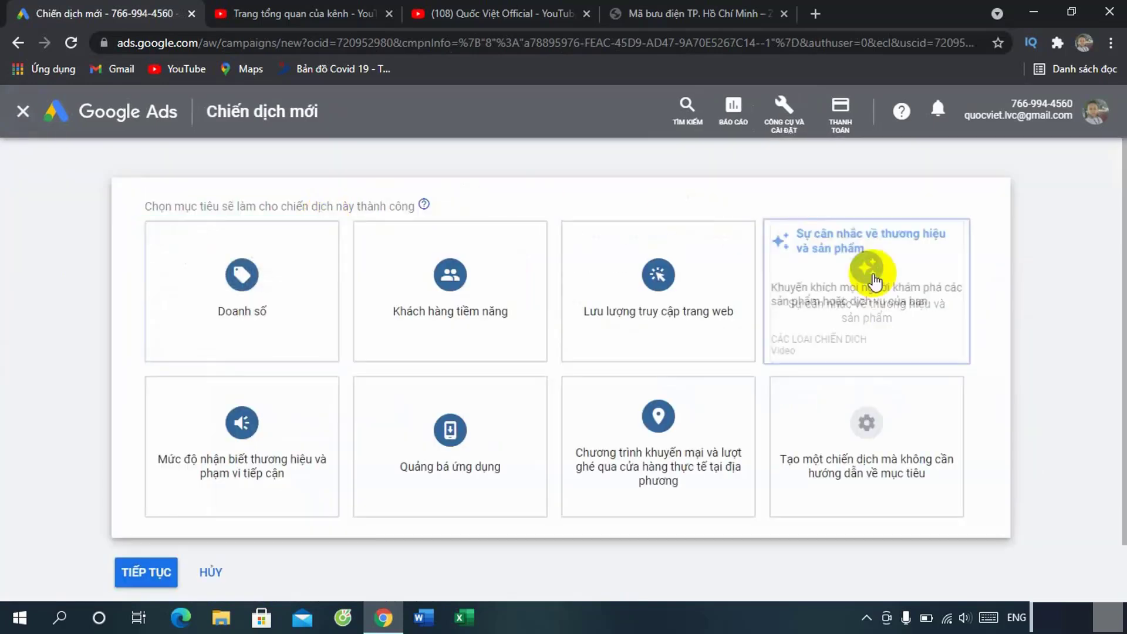
pyautogui.click(875, 483)
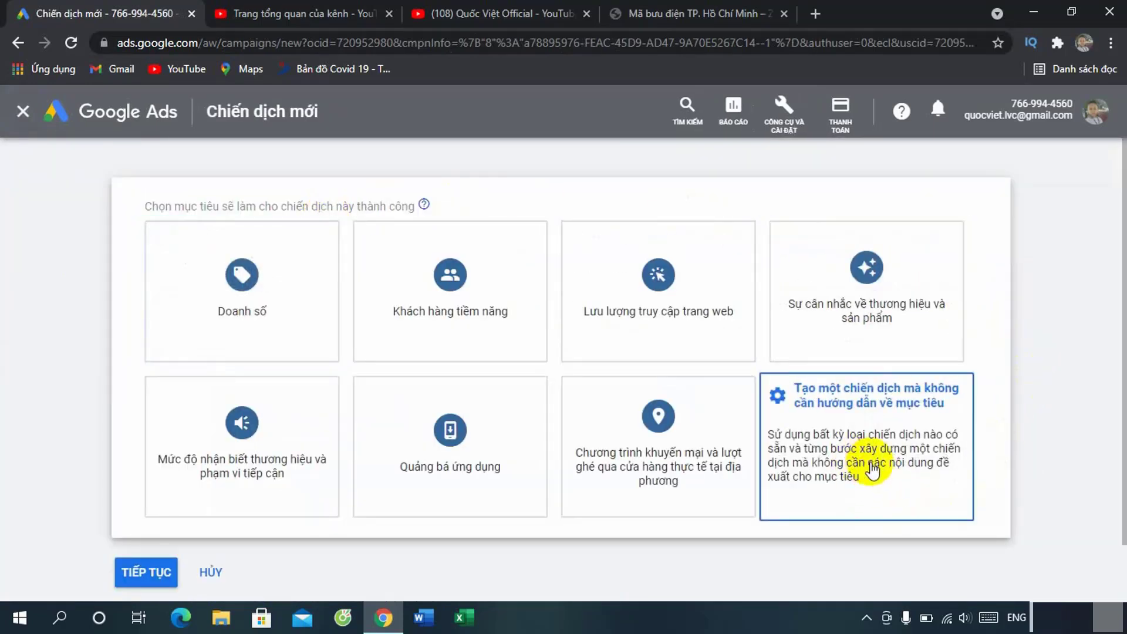
pyautogui.click(856, 448)
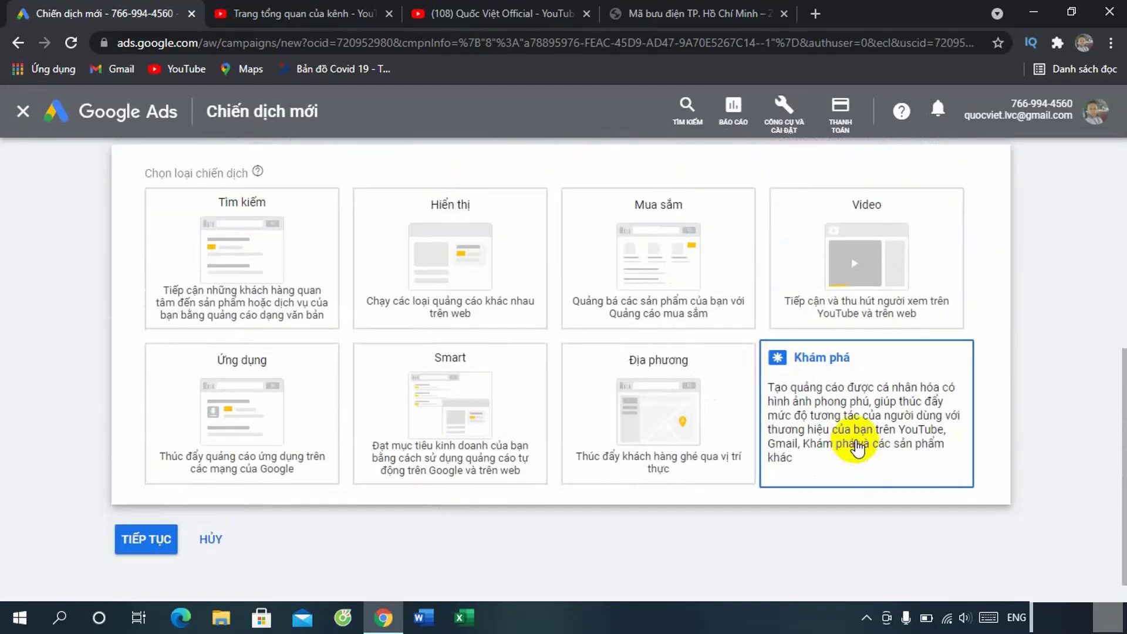
pyautogui.click(915, 311)
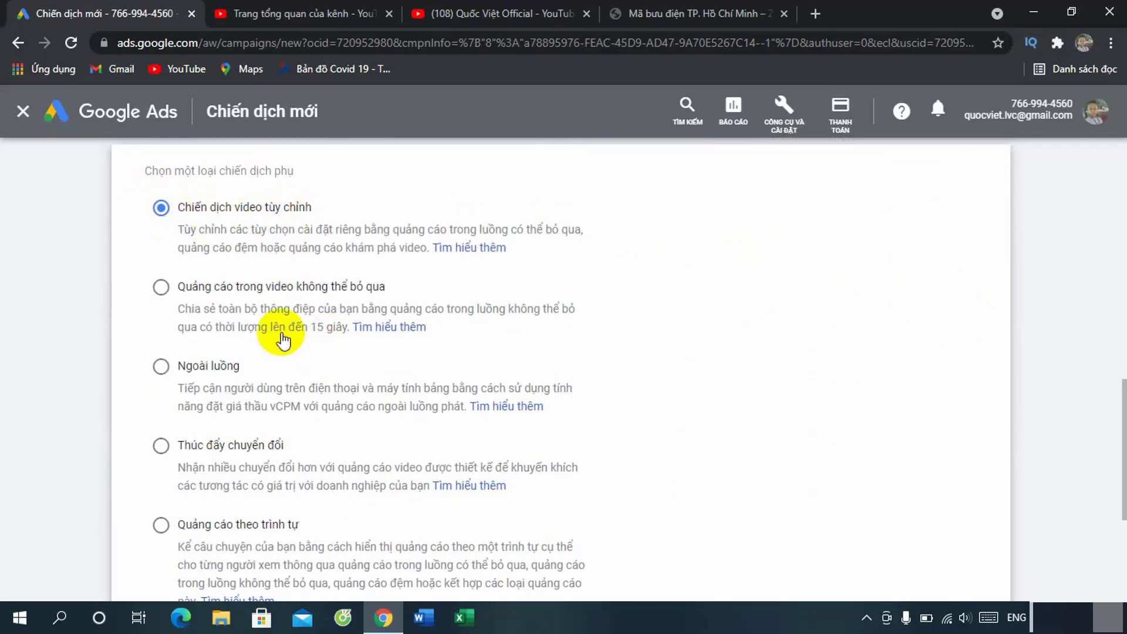
pyautogui.scroll(-5, 283, 339)
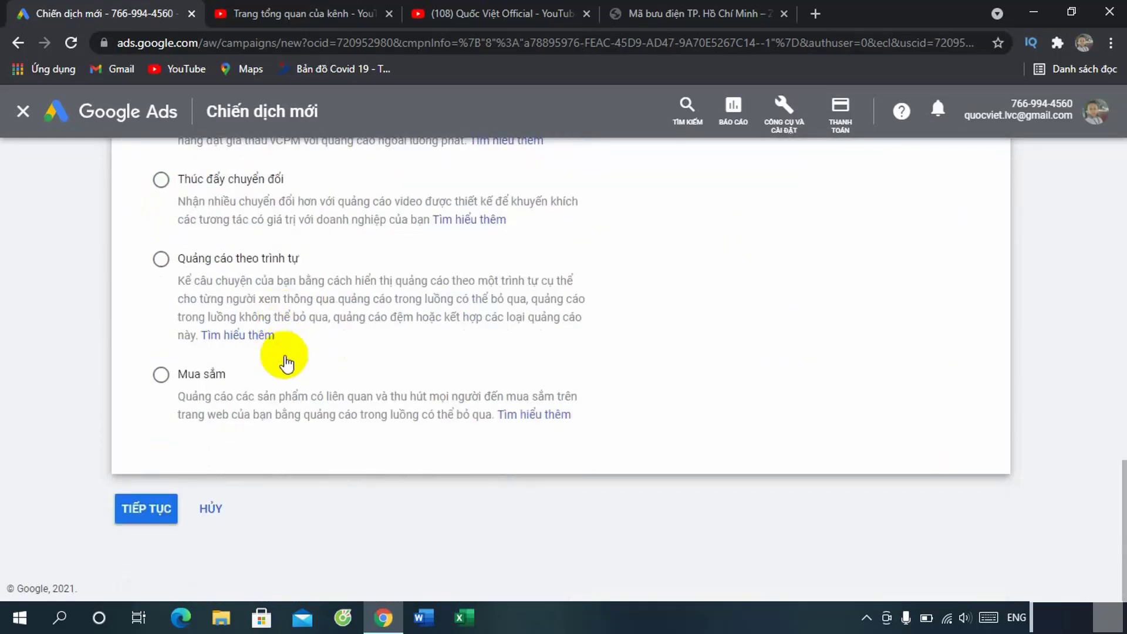
pyautogui.click(145, 510)
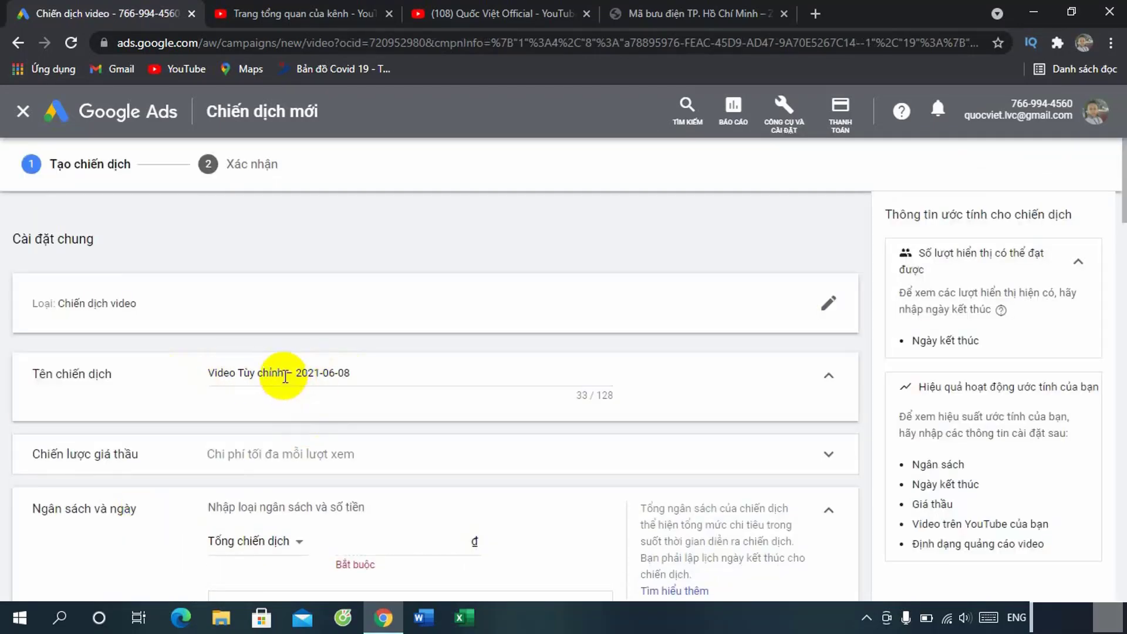
# Step: Rename the campaign to 'Quảng cáo video – 2021-06-08'
pyautogui.moveTo(284, 374); pyautogui.dragTo(203, 375)
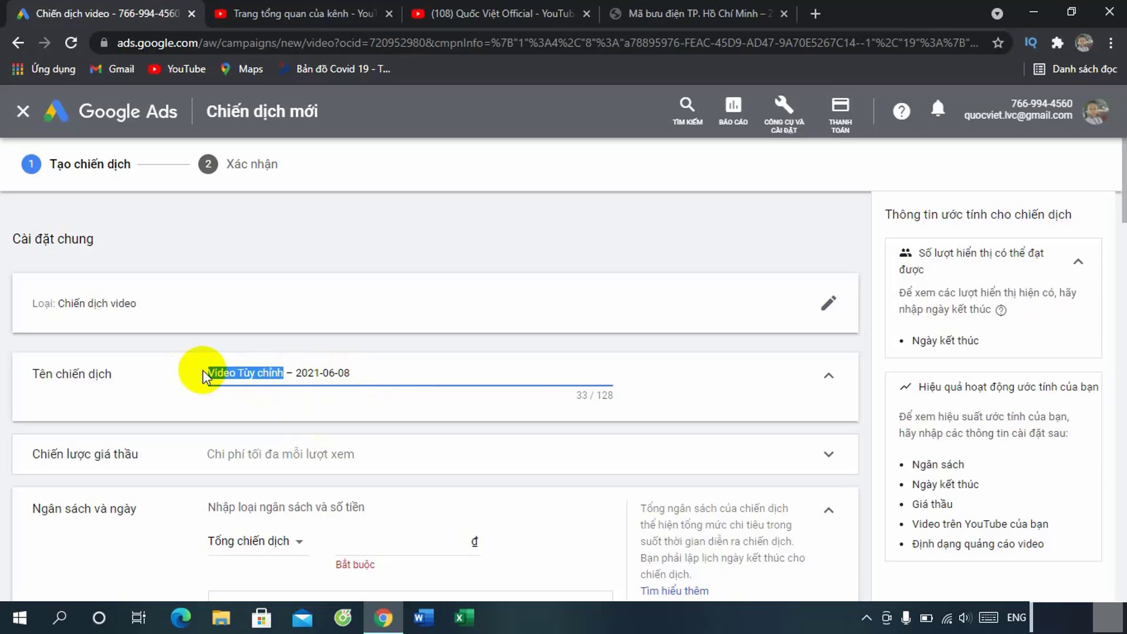
pyautogui.write('Quảng cáo ')
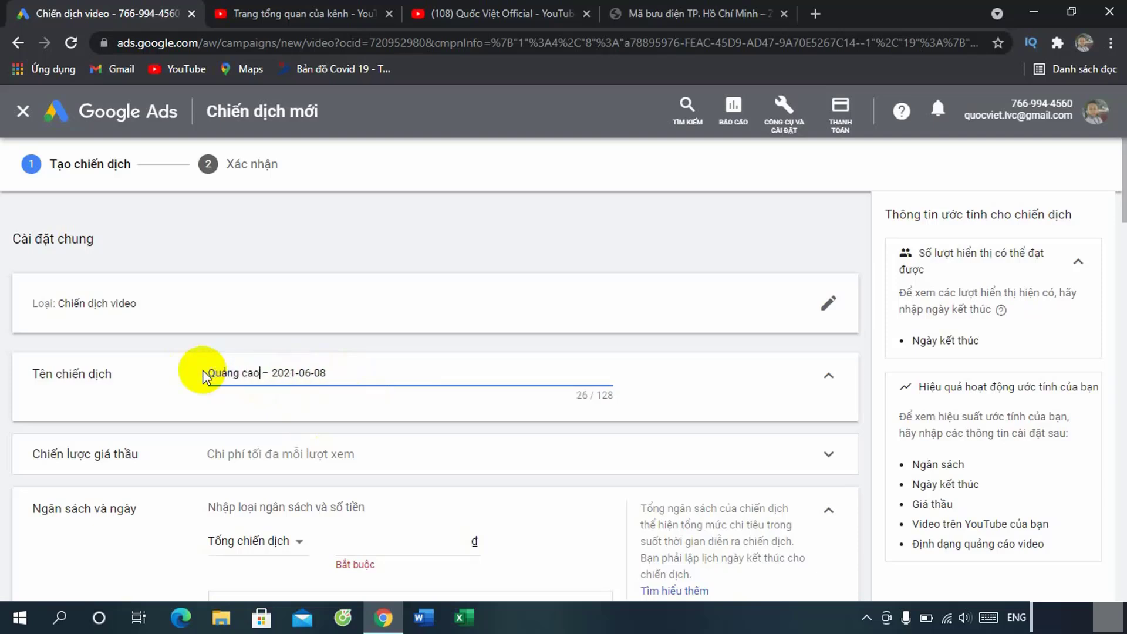
pyautogui.write('video')
pyautogui.click(644, 394)
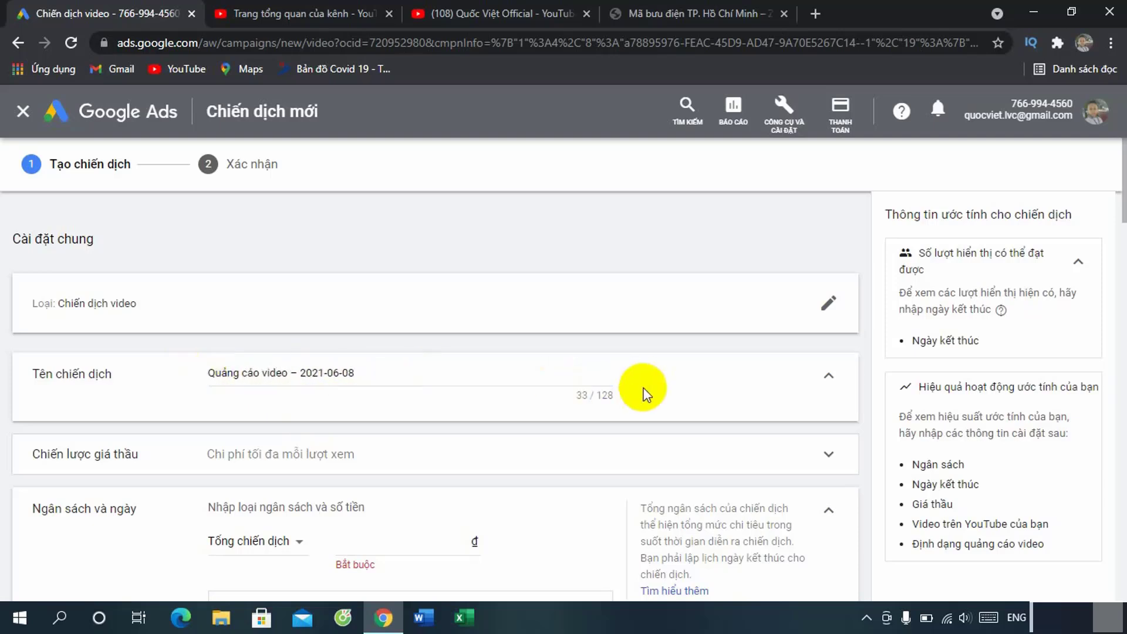
# Step: Set a daily (Hàng ngày) budget of 200.000 ₫
pyautogui.scroll(-3, 643, 388)
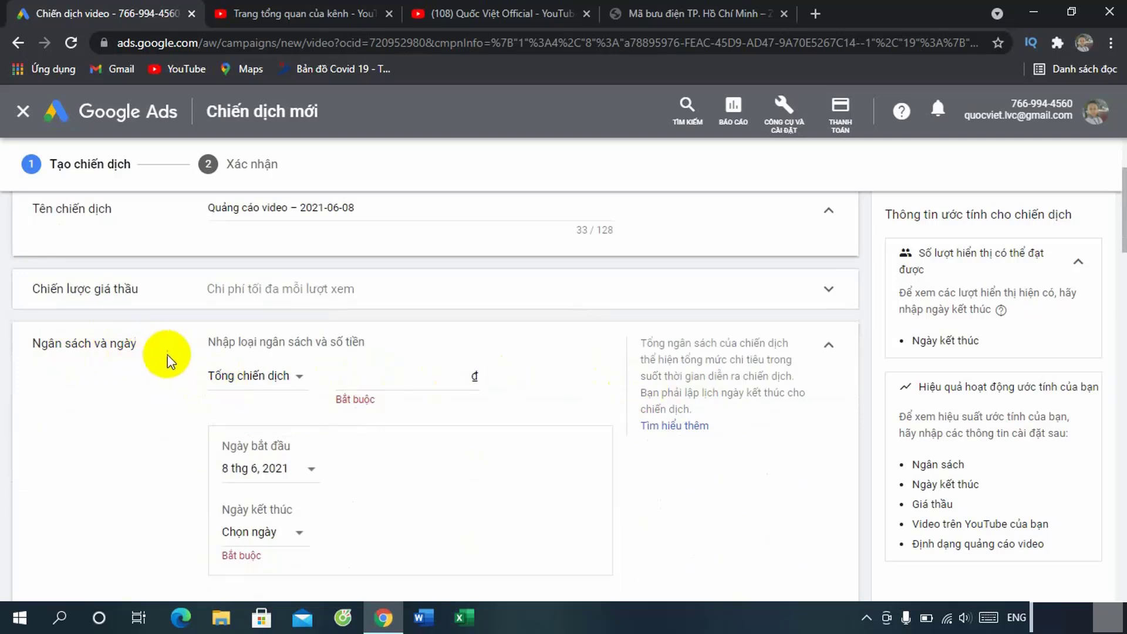
pyautogui.click(294, 377)
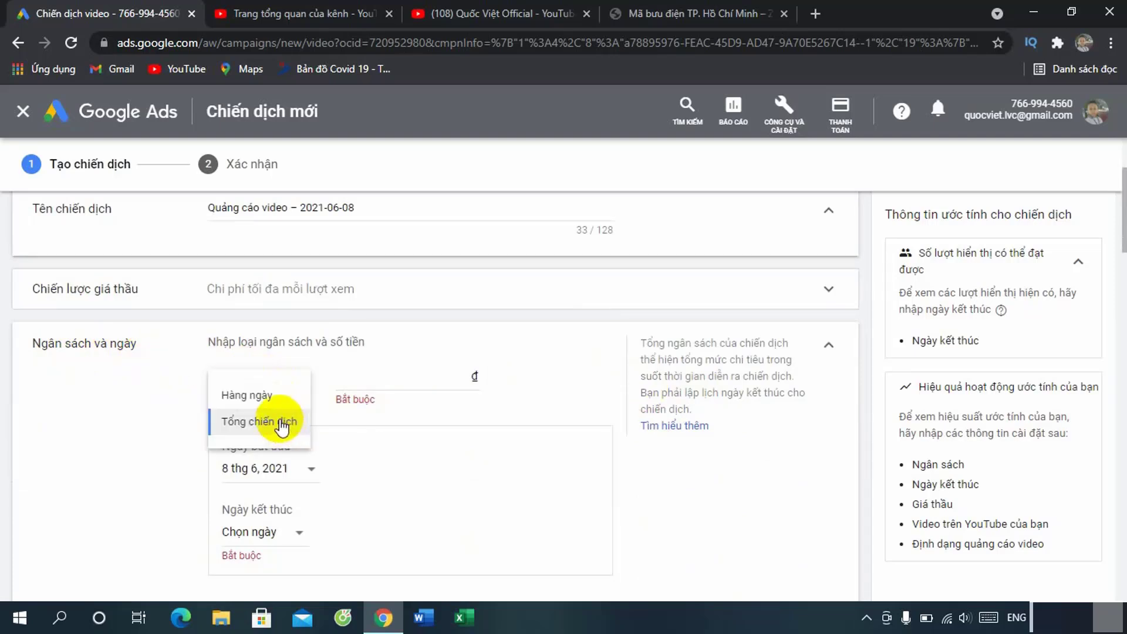
pyautogui.click(246, 397)
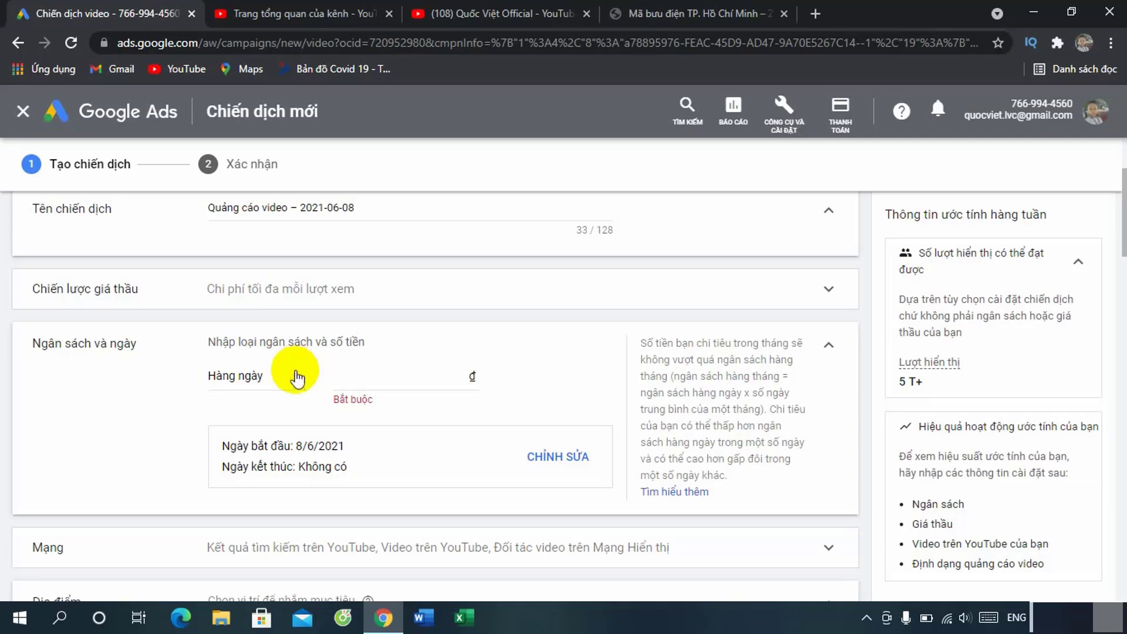
pyautogui.click(291, 377)
pyautogui.click(263, 423)
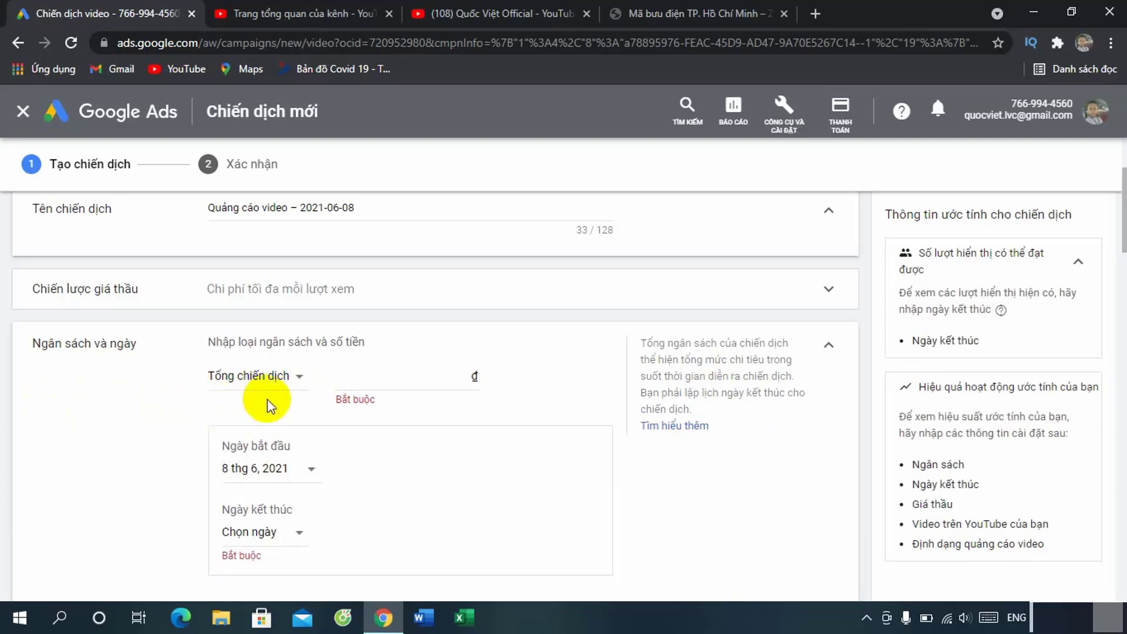
pyautogui.click(289, 377)
pyautogui.click(257, 396)
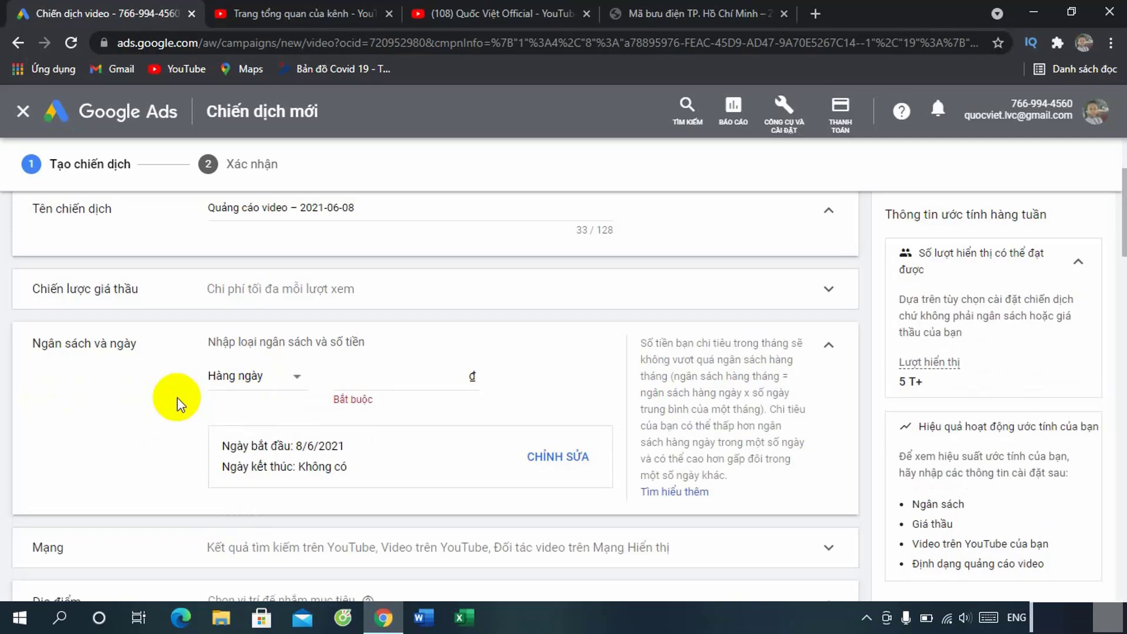
pyautogui.click(433, 379)
pyautogui.write('200.0')
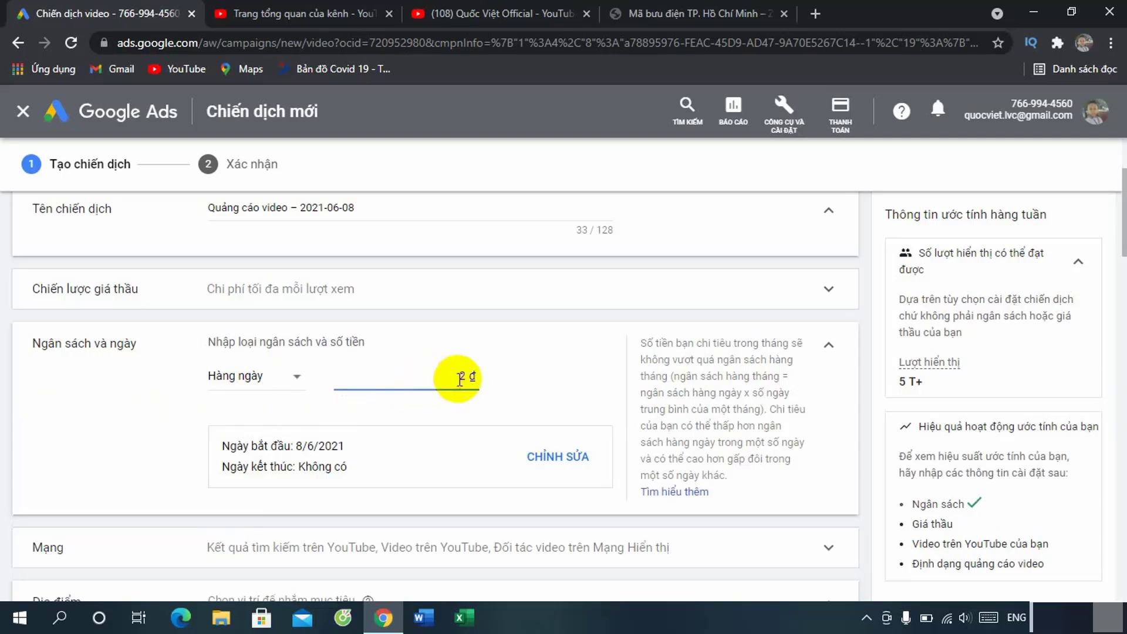
pyautogui.write('00')
pyautogui.click(536, 377)
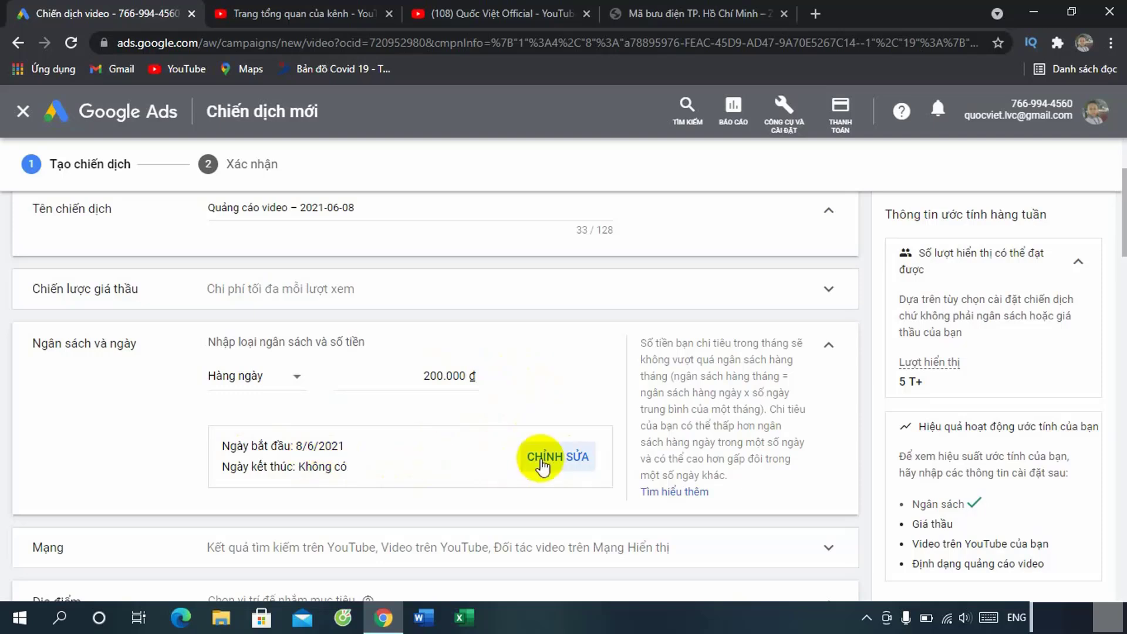
# Step: Keep 8 June 2021 as the start date with no end date
pyautogui.click(563, 456)
pyautogui.scroll(-1, 351, 375)
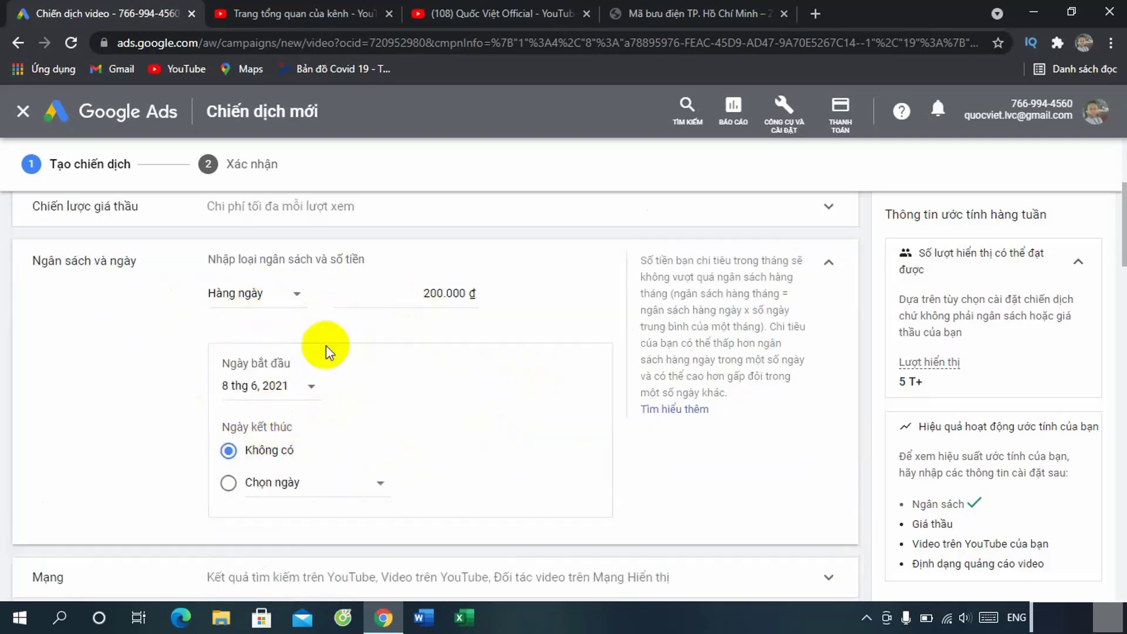
pyautogui.click(307, 385)
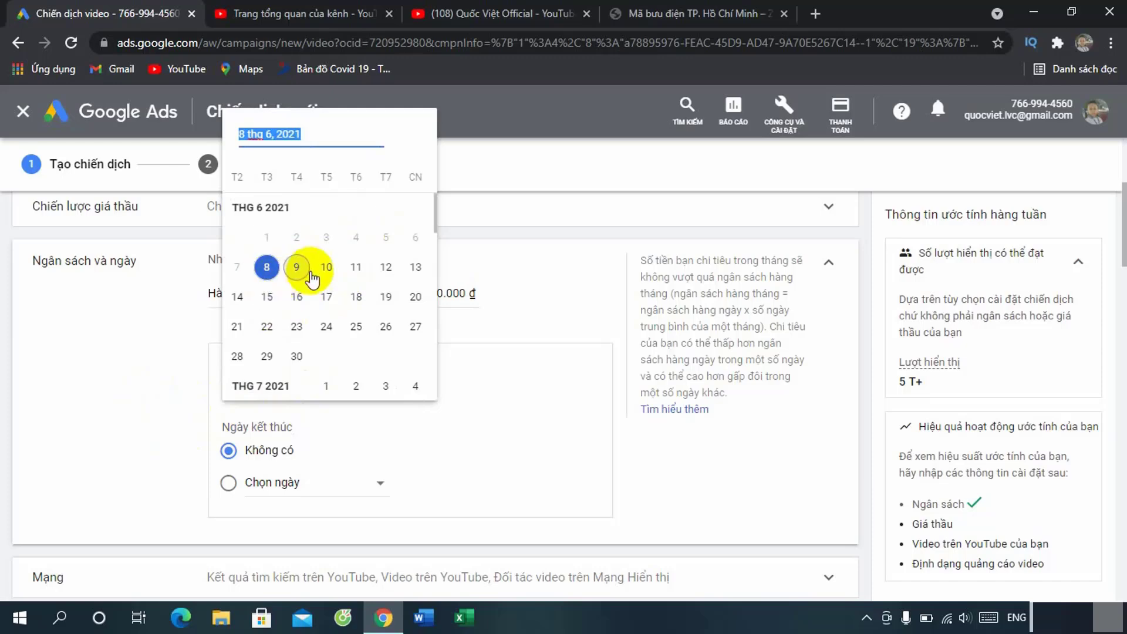
pyautogui.click(265, 265)
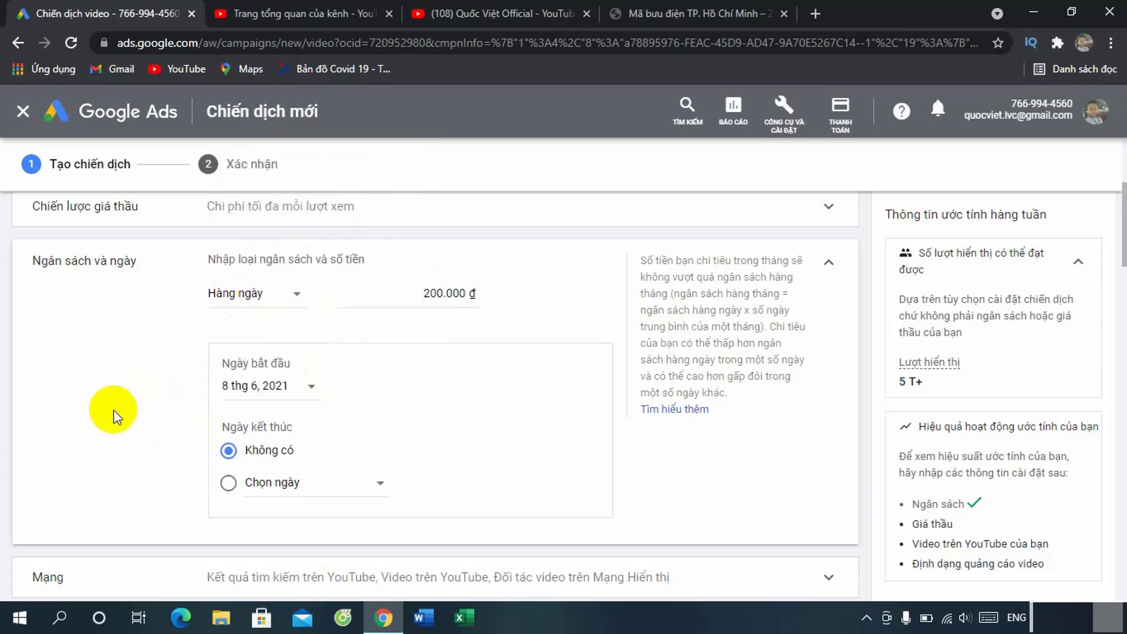
pyautogui.scroll(-4, 113, 411)
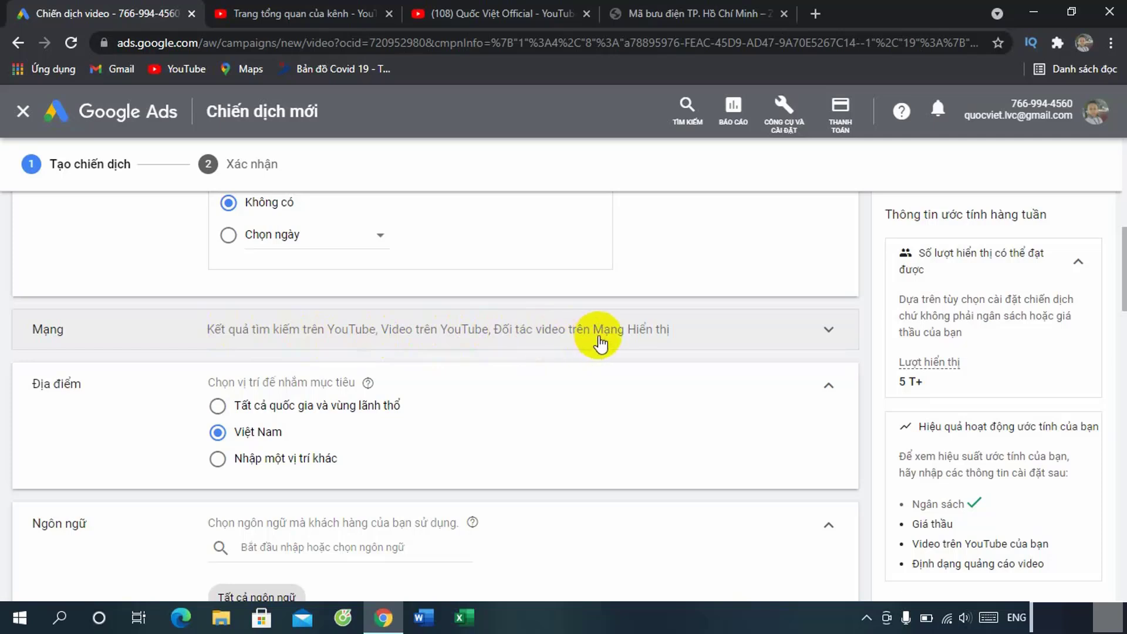
# Step: Drop Display Network video partners from the networks, keeping Việt Nam as location and all languages
pyautogui.click(805, 327)
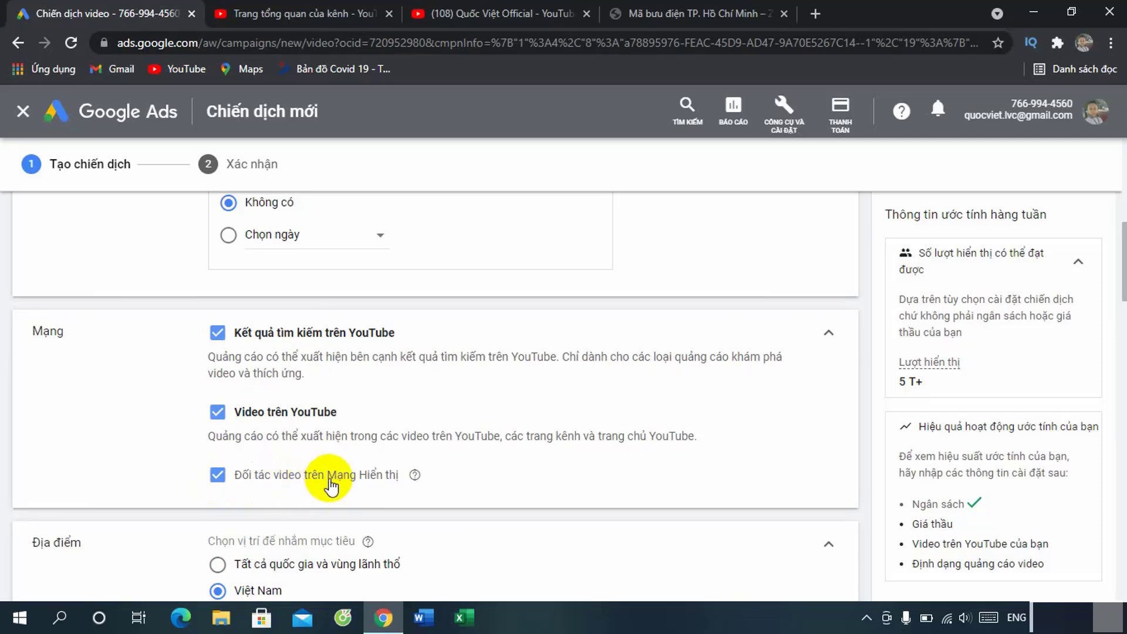
pyautogui.click(217, 475)
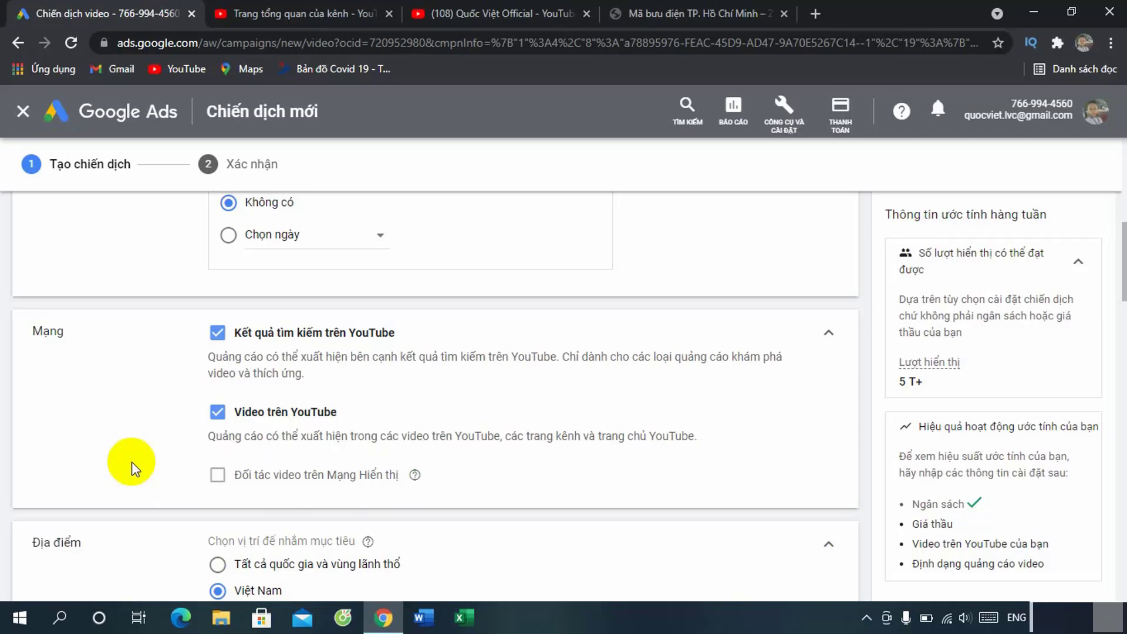
pyautogui.scroll(-3, 131, 461)
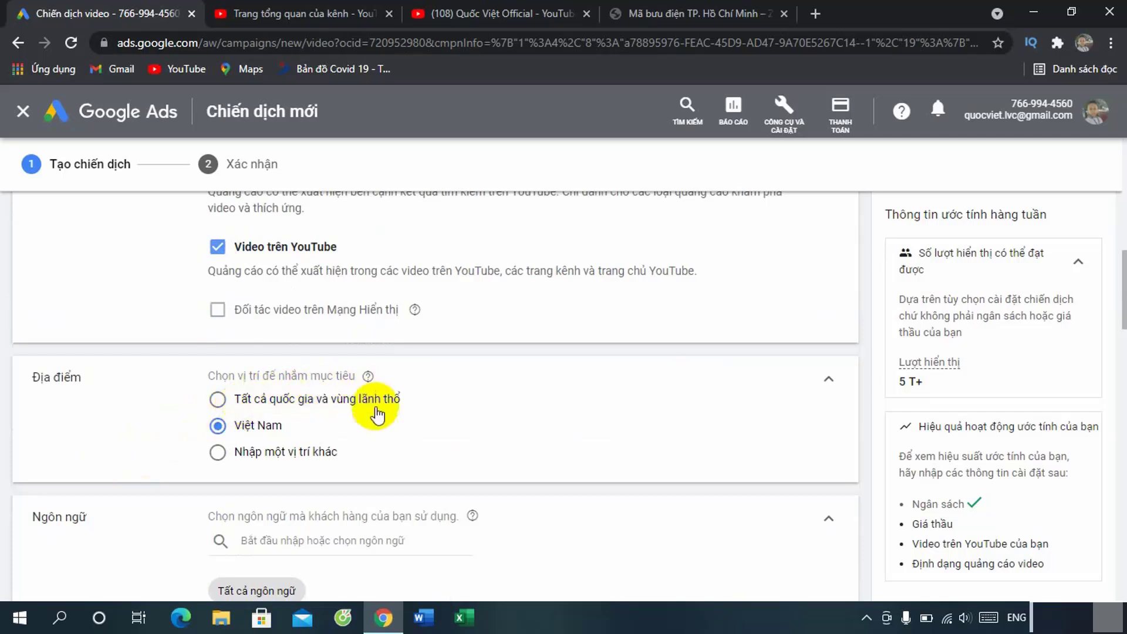
pyautogui.click(344, 409)
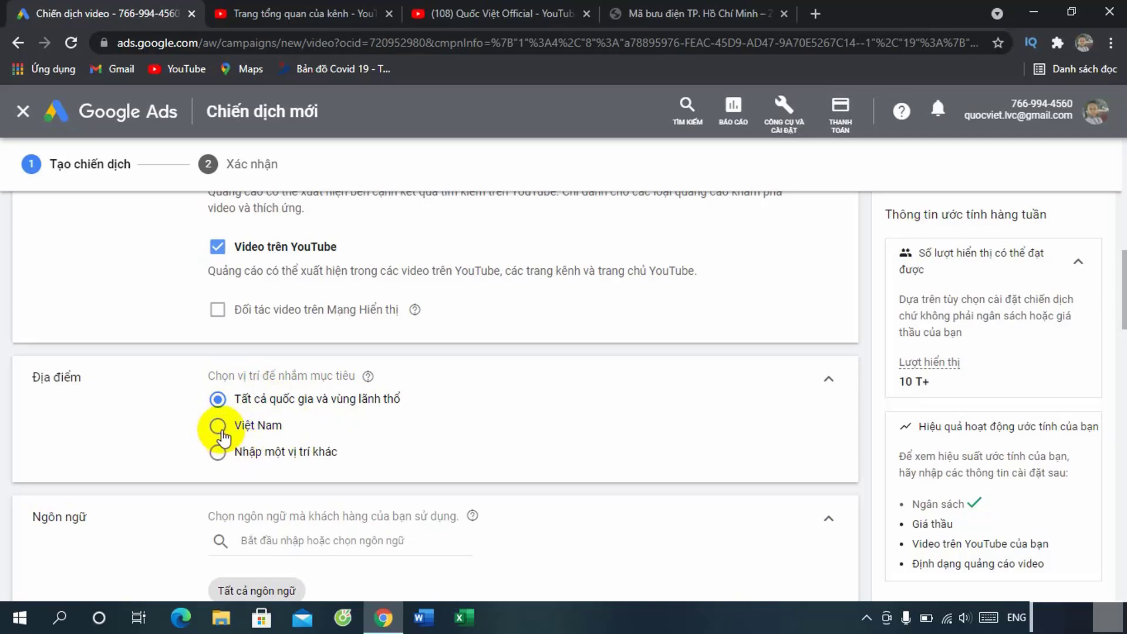
pyautogui.click(217, 426)
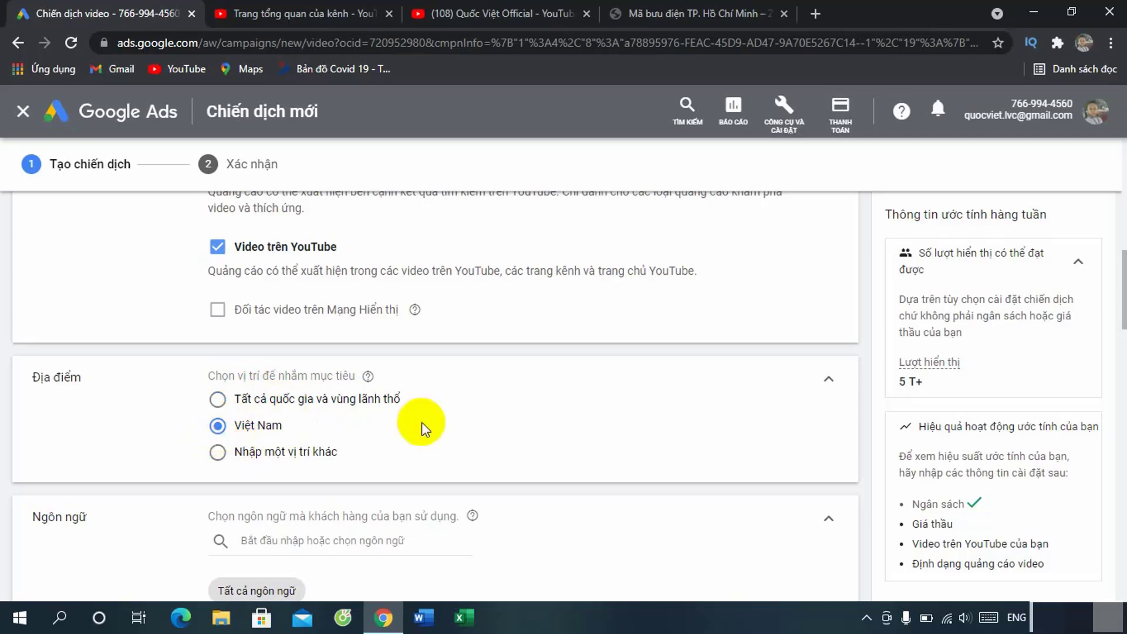
pyautogui.scroll(-3, 172, 404)
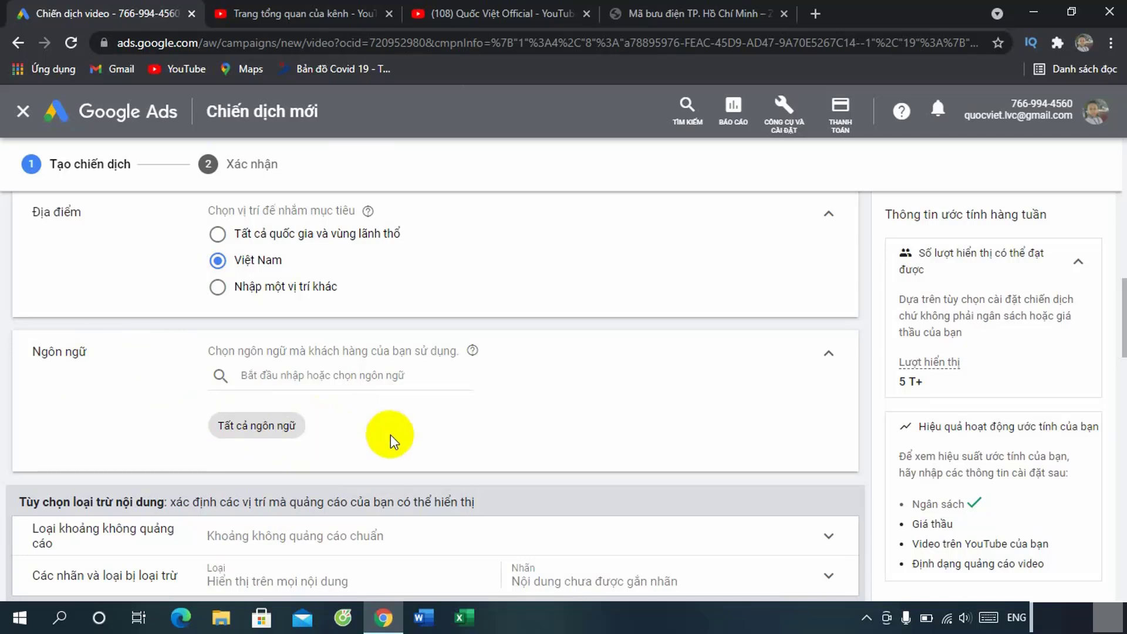
pyautogui.click(284, 373)
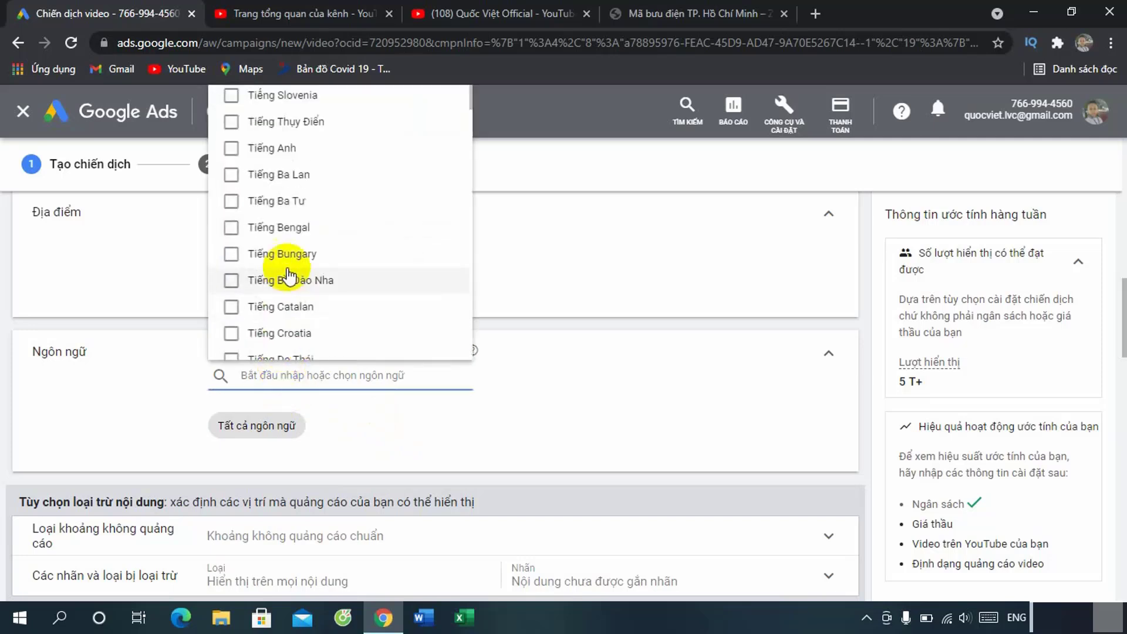
pyautogui.scroll(-4, 271, 240)
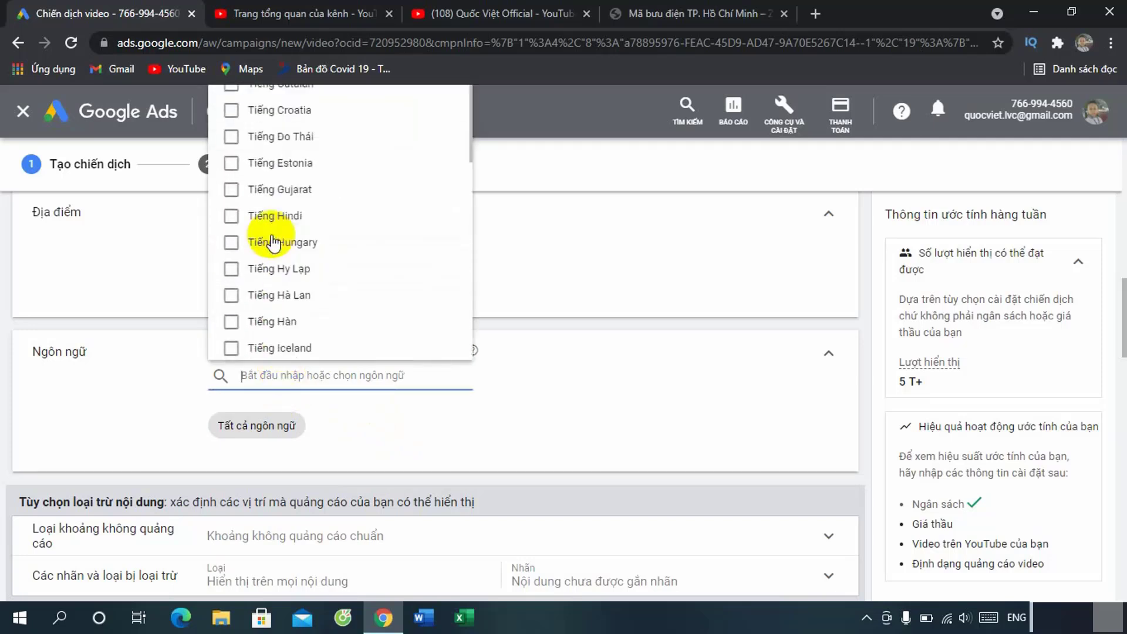
pyautogui.click(559, 430)
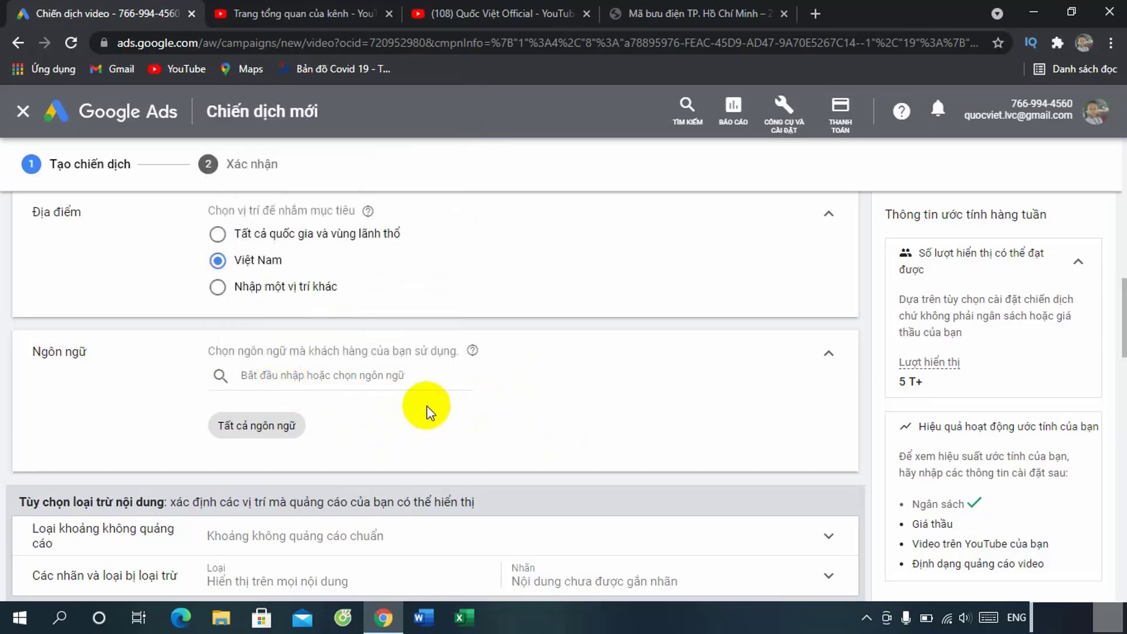
pyautogui.scroll(-4, 428, 411)
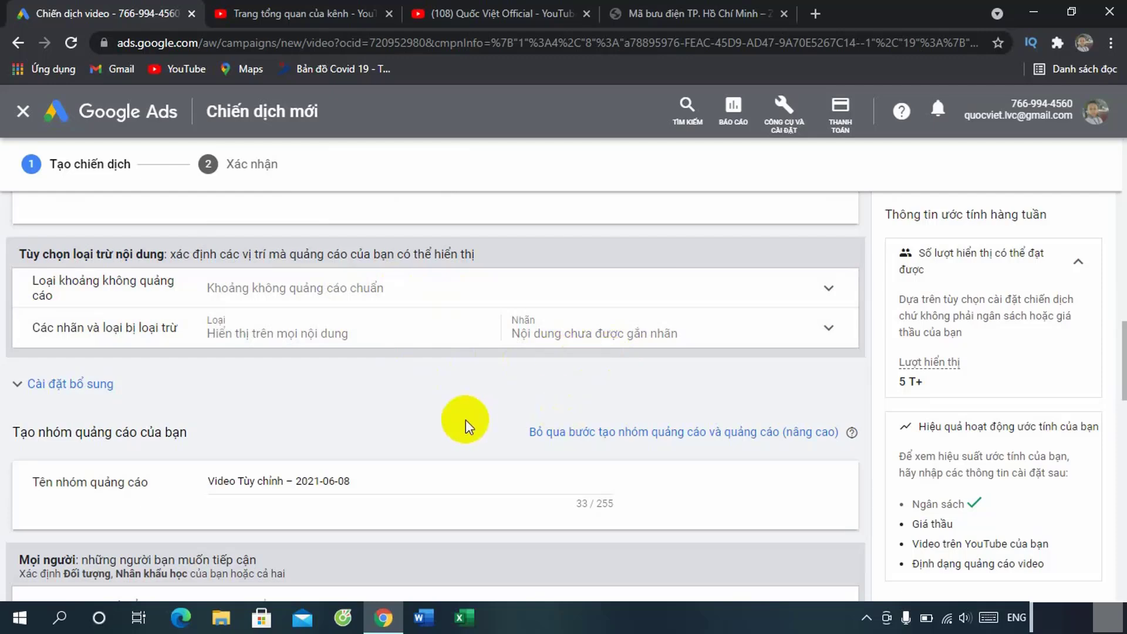
pyautogui.scroll(-3, 466, 421)
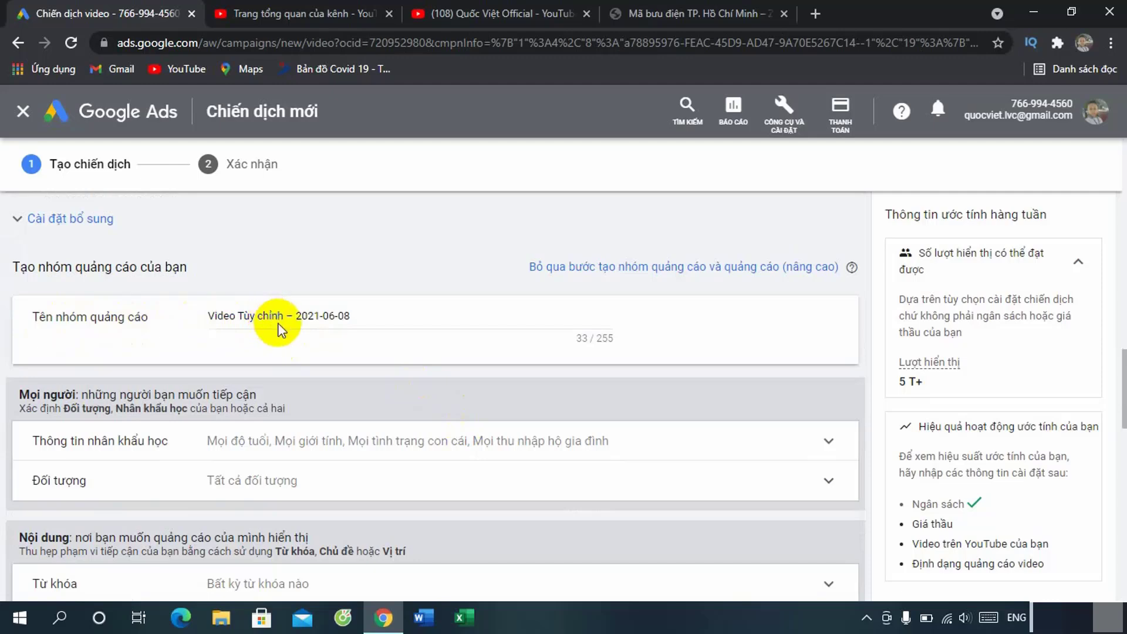
# Step: Name the ad group 'Quảng cáo video – 2021-06-08 #1'
pyautogui.scroll(20, 311, 333)
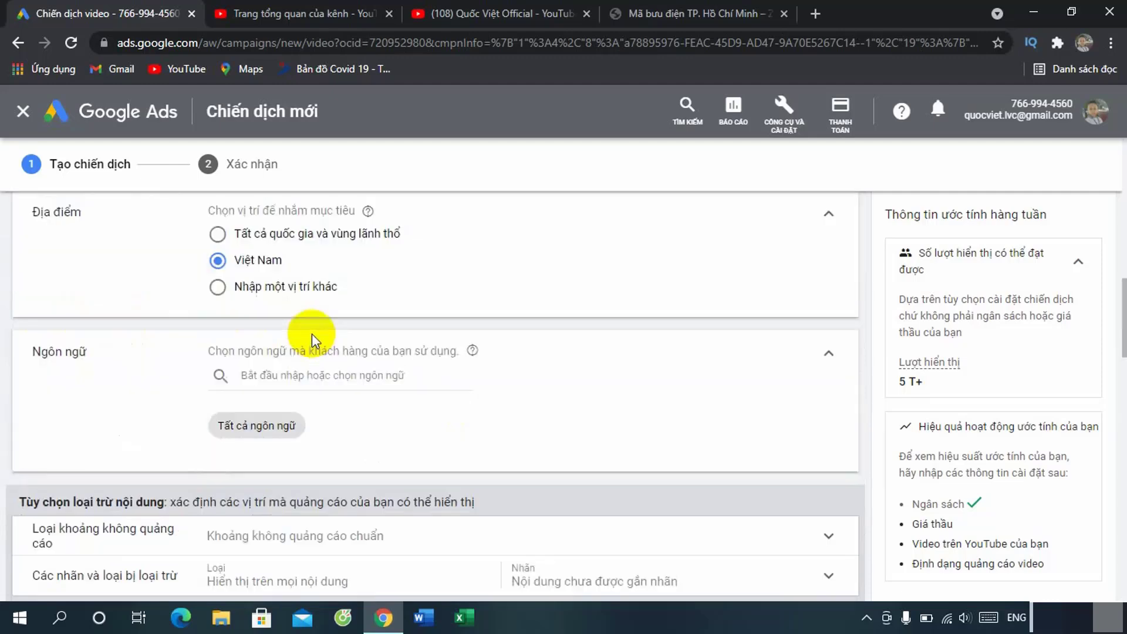
pyautogui.moveTo(372, 378); pyautogui.dragTo(165, 379)
pyautogui.hotkey('ctrl', 'c')
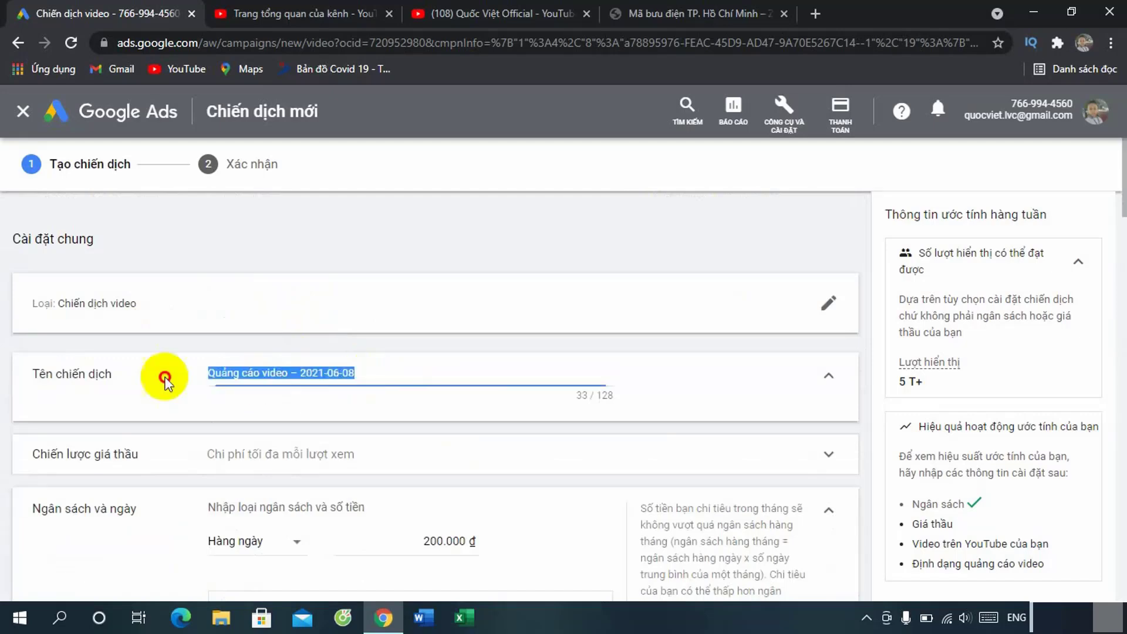
pyautogui.scroll(-20, 229, 447)
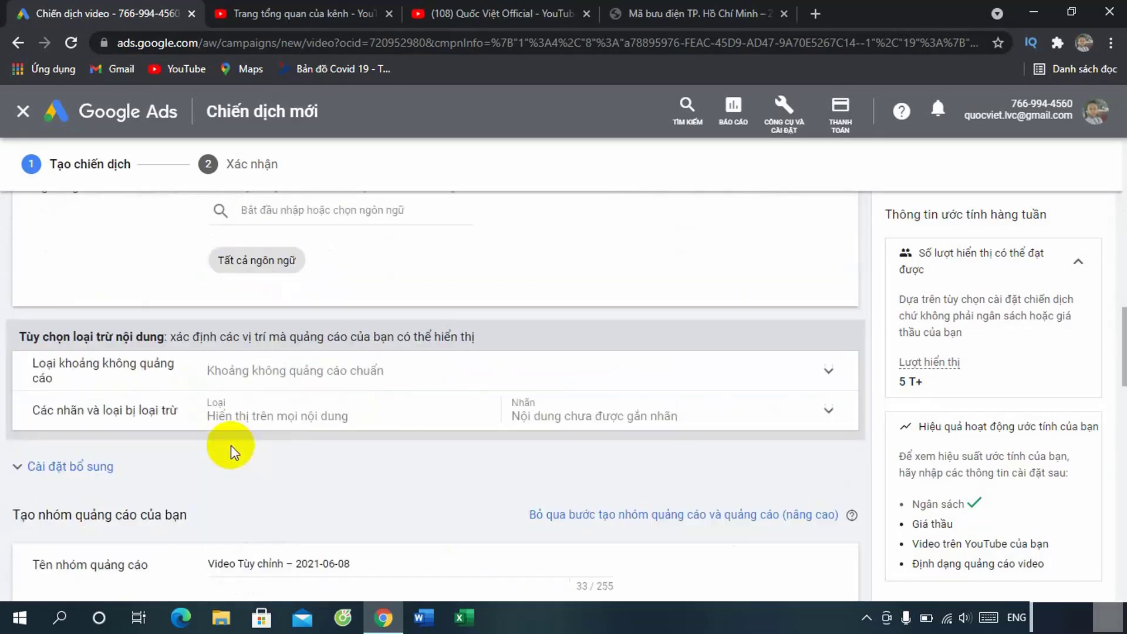
pyautogui.scroll(-3, 232, 445)
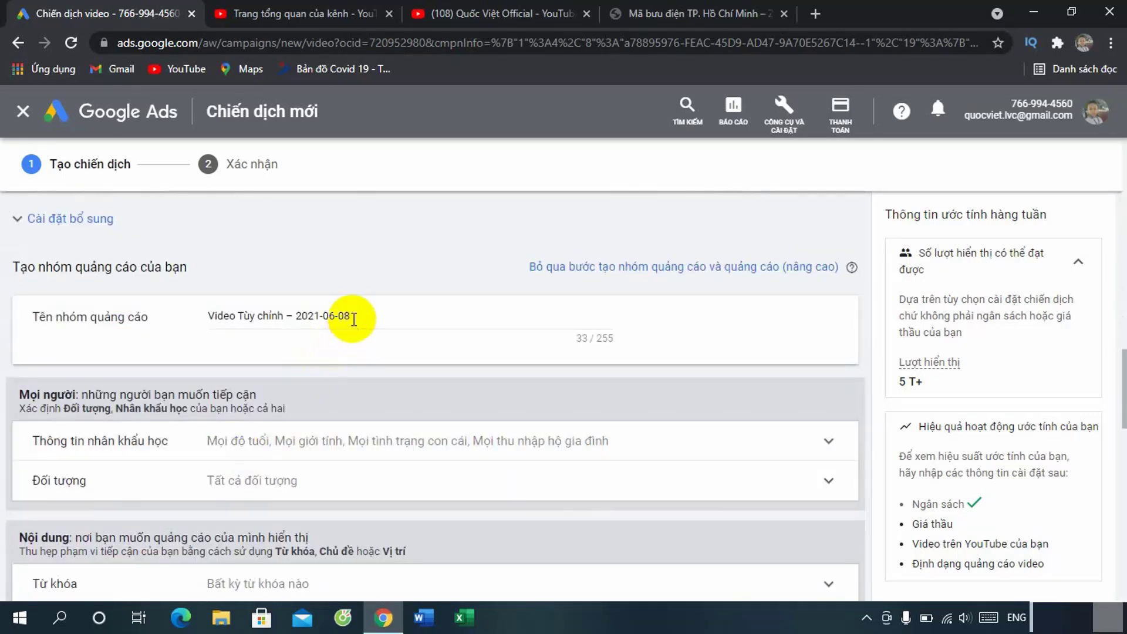
pyautogui.moveTo(351, 316); pyautogui.dragTo(177, 320)
pyautogui.hotkey('ctrl', 'v')
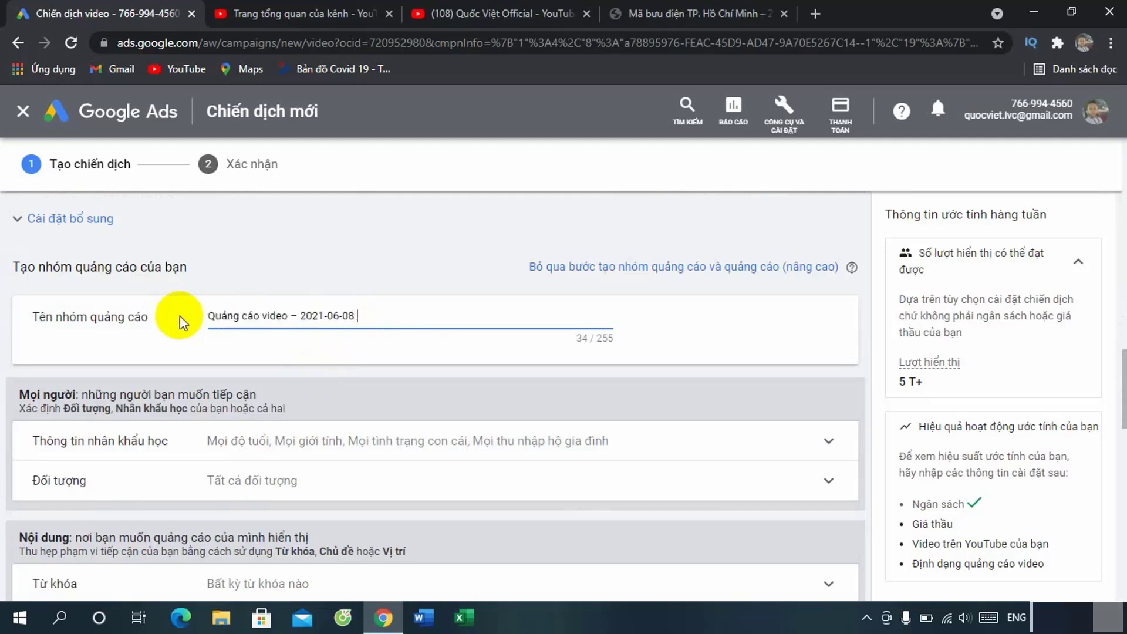
pyautogui.write('#1')
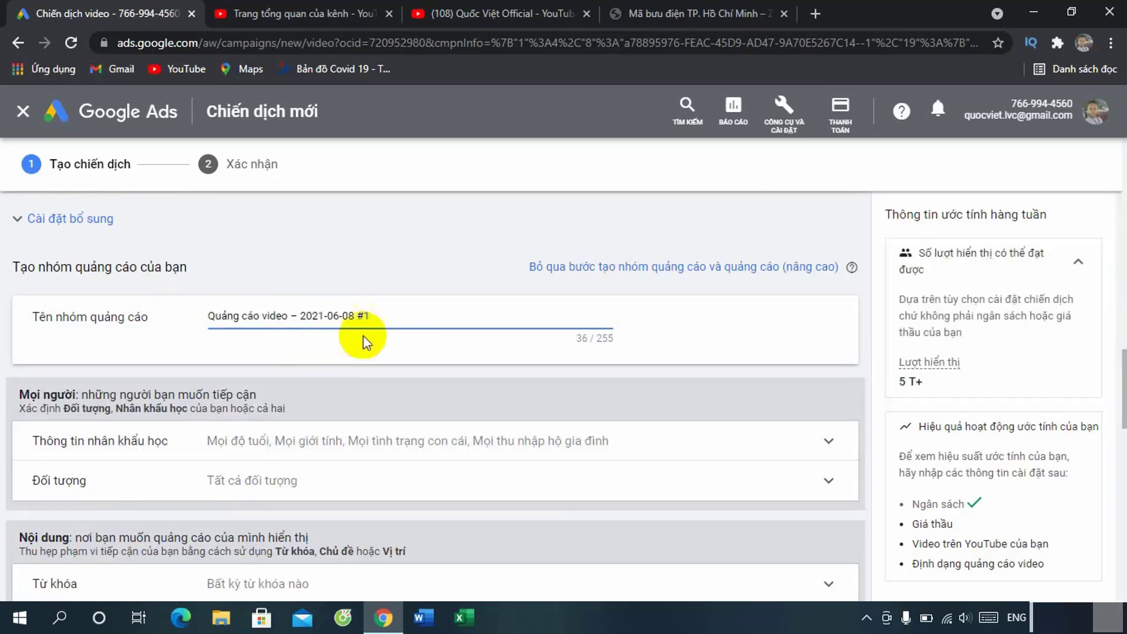
# Step: Set the maximum CPV bid to 64 đ
pyautogui.scroll(-3, 475, 420)
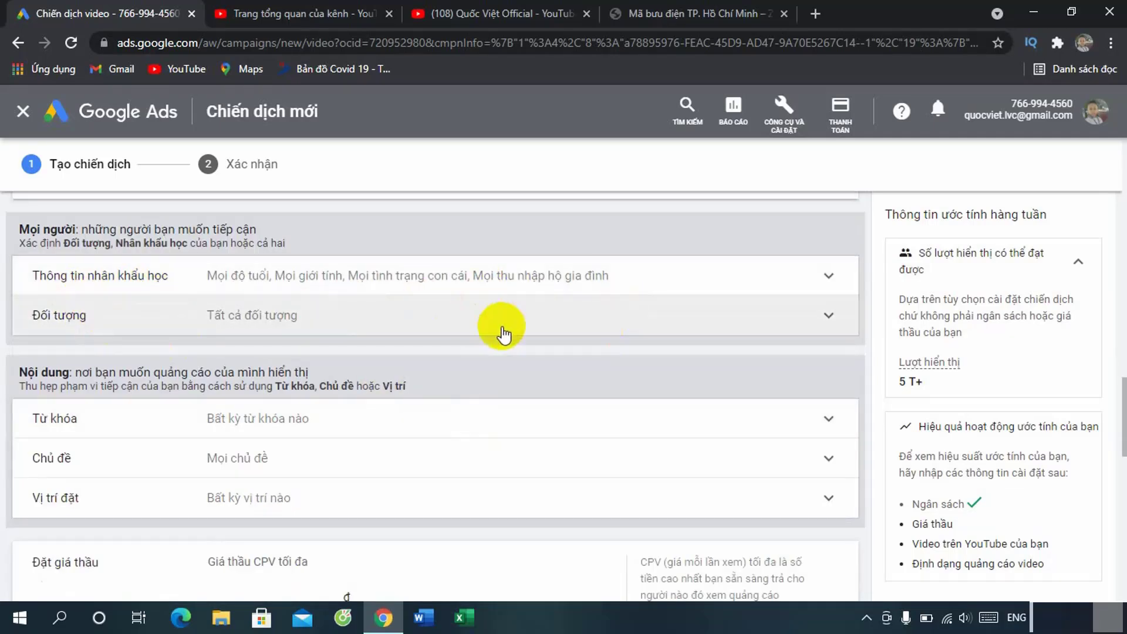
pyautogui.scroll(-3, 481, 358)
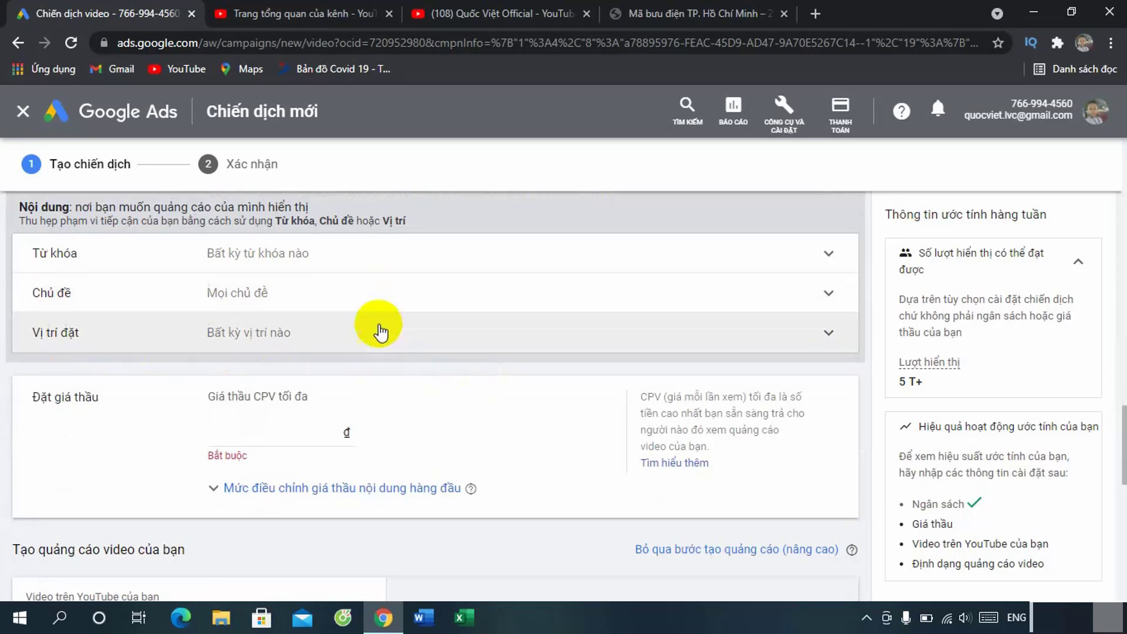
pyautogui.scroll(-1, 365, 378)
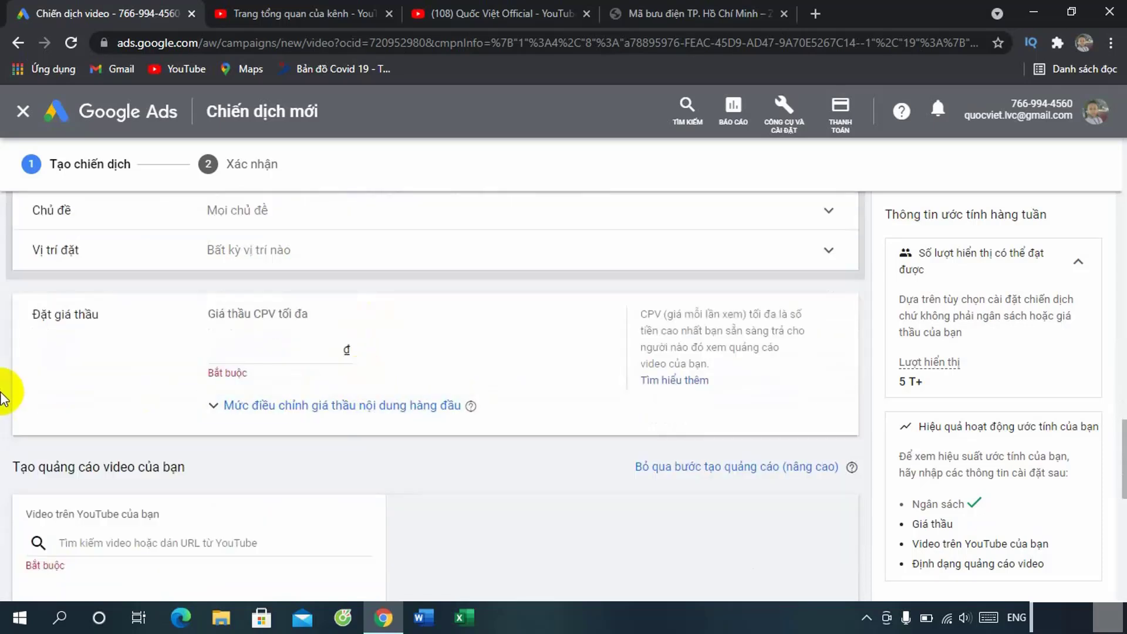
pyautogui.click(312, 351)
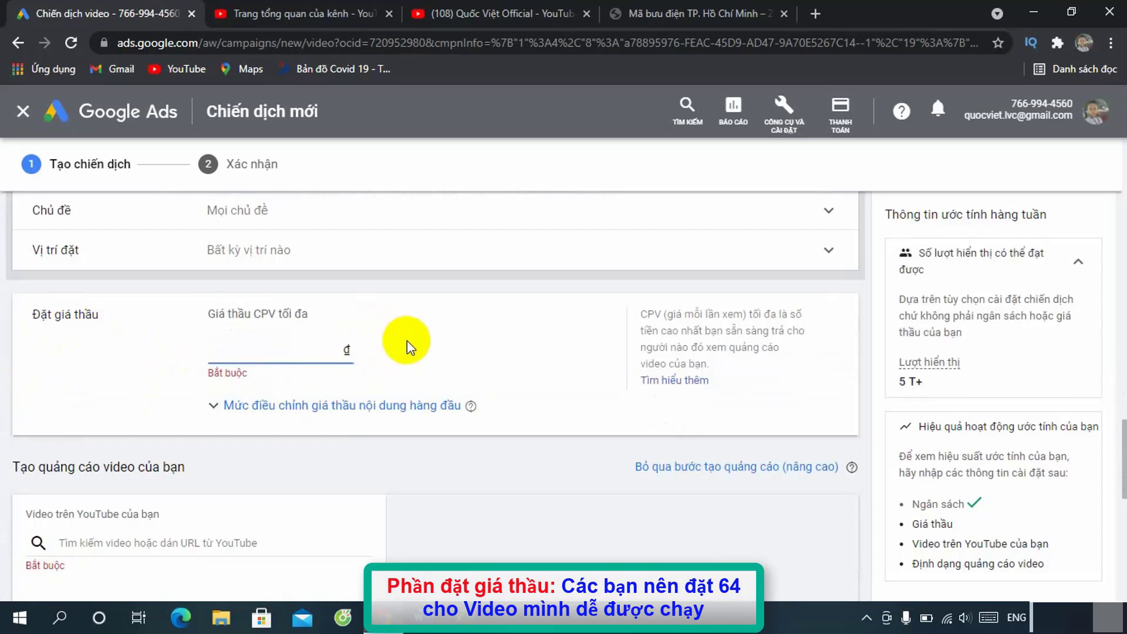
pyautogui.write('46')
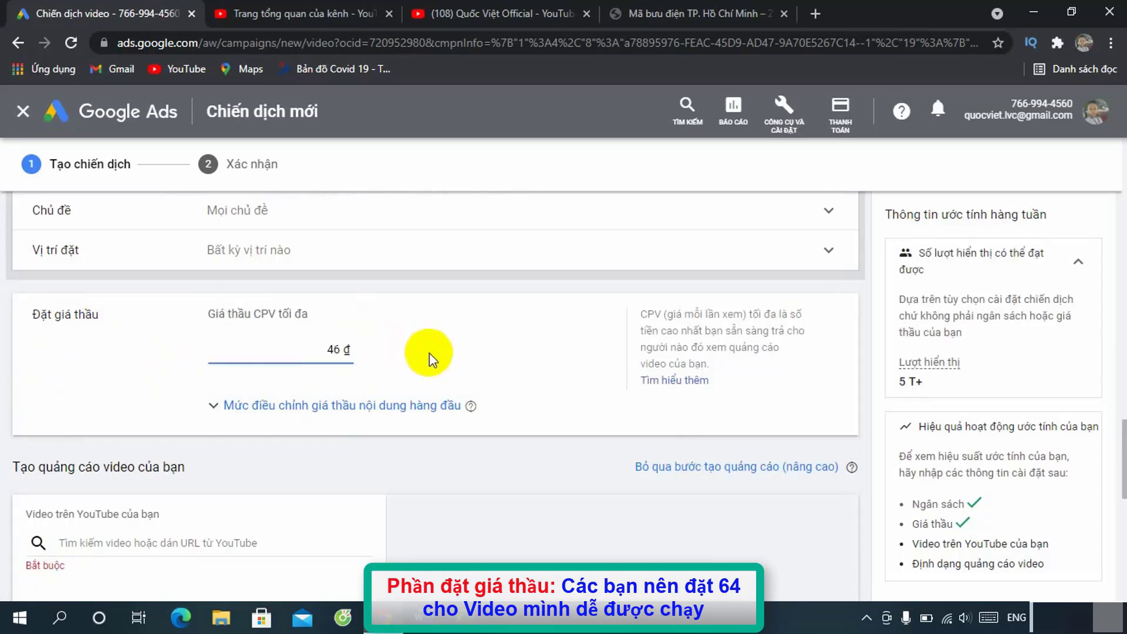
pyautogui.click(484, 362)
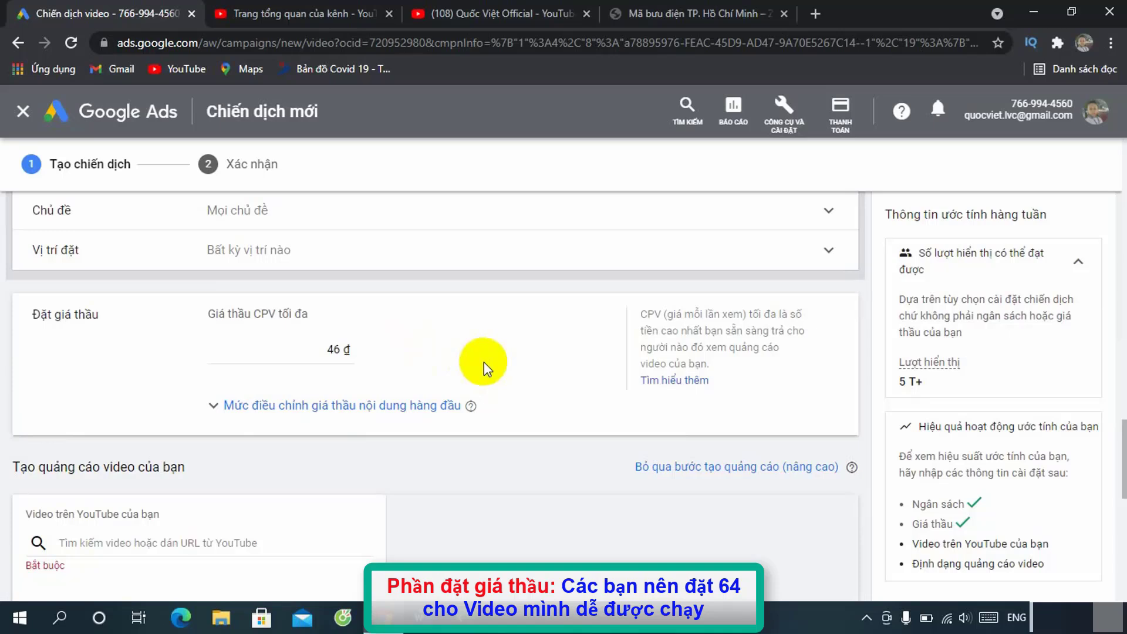
pyautogui.moveTo(314, 348); pyautogui.dragTo(382, 345)
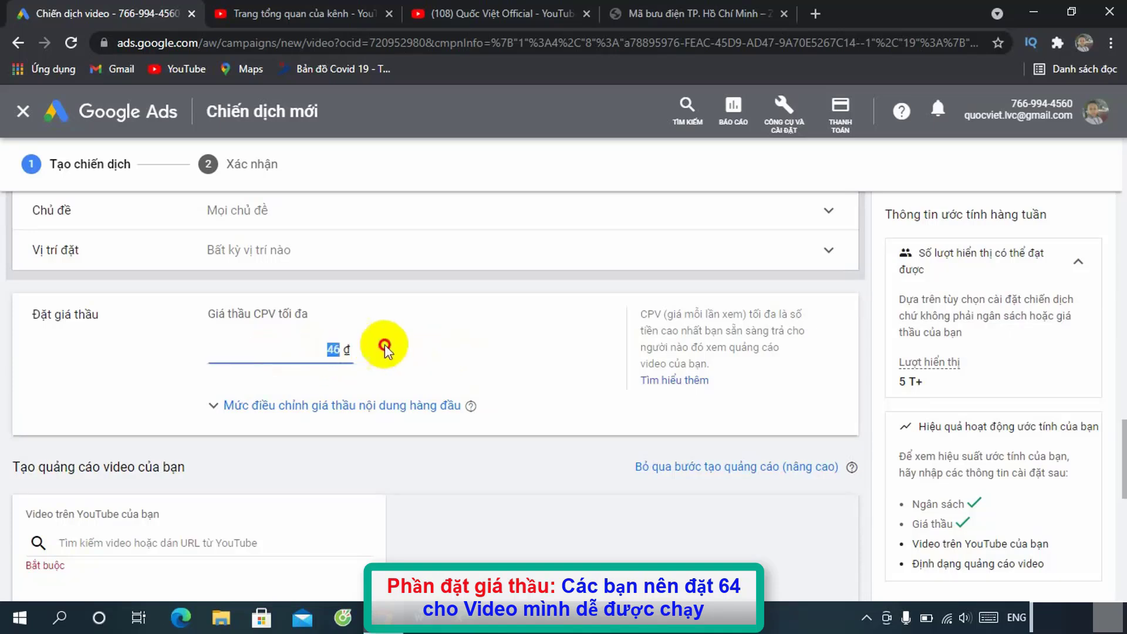
pyautogui.write('36')
pyautogui.click(424, 365)
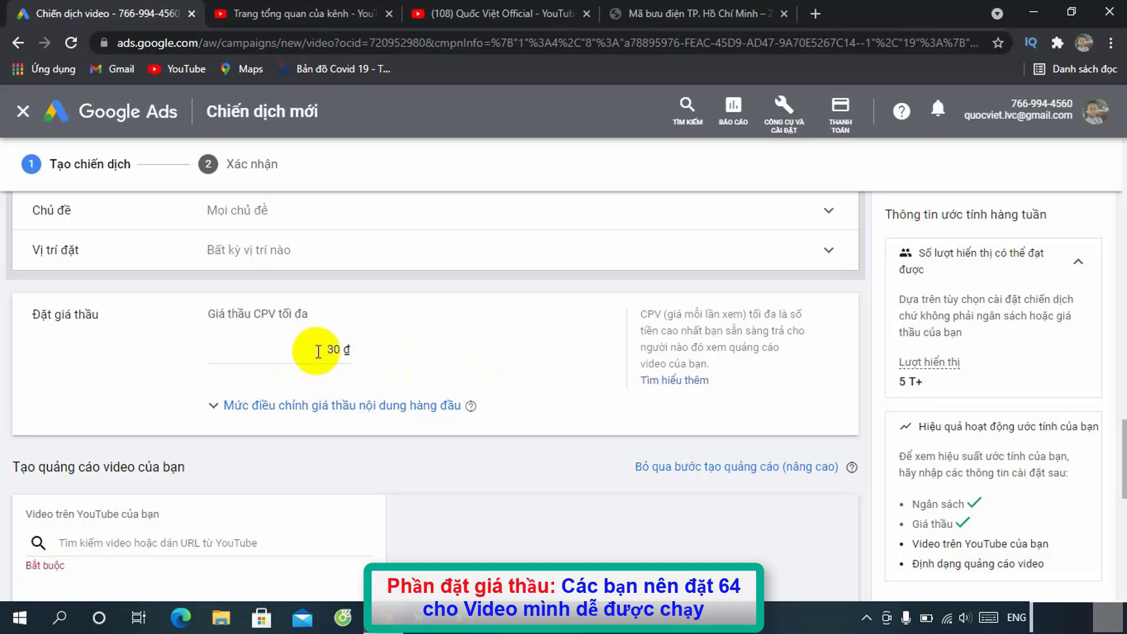
pyautogui.click(338, 349)
pyautogui.moveTo(339, 349); pyautogui.dragTo(354, 345)
pyautogui.write('64')
pyautogui.click(477, 381)
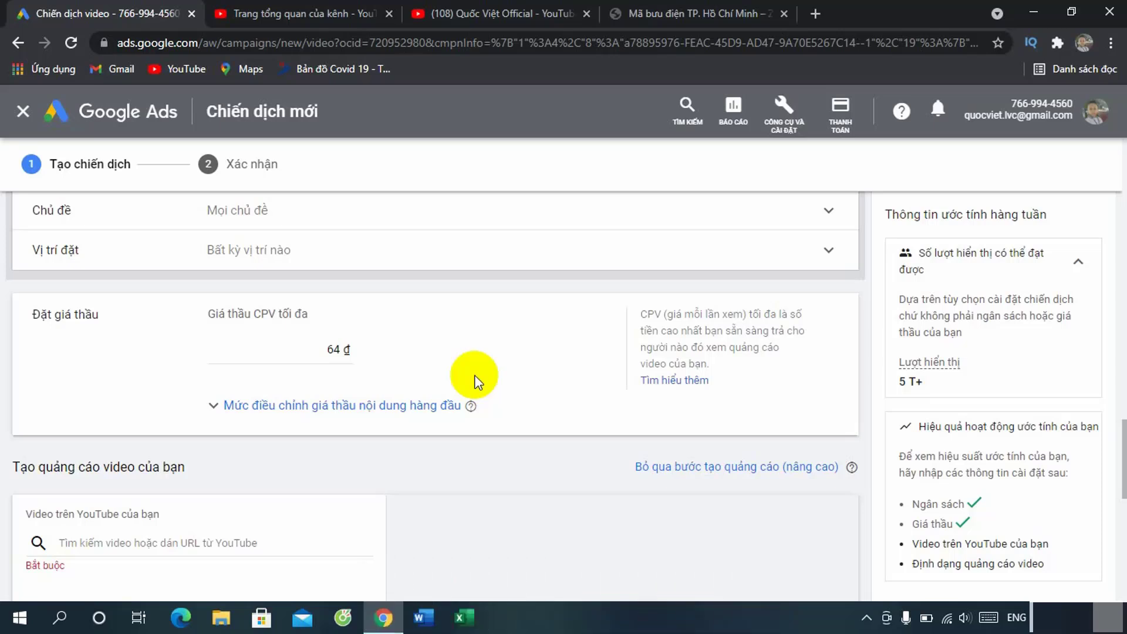
# Step: Begin choosing the YouTube video for the ad, switching to the YouTube channel tab
pyautogui.scroll(-3, 473, 373)
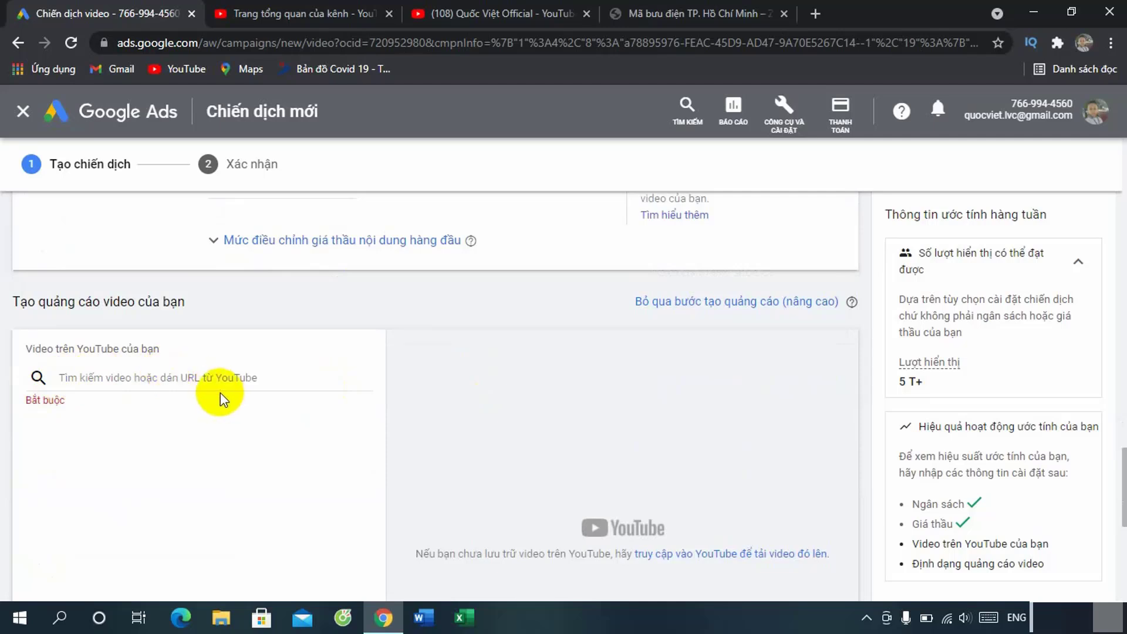
pyautogui.click(127, 378)
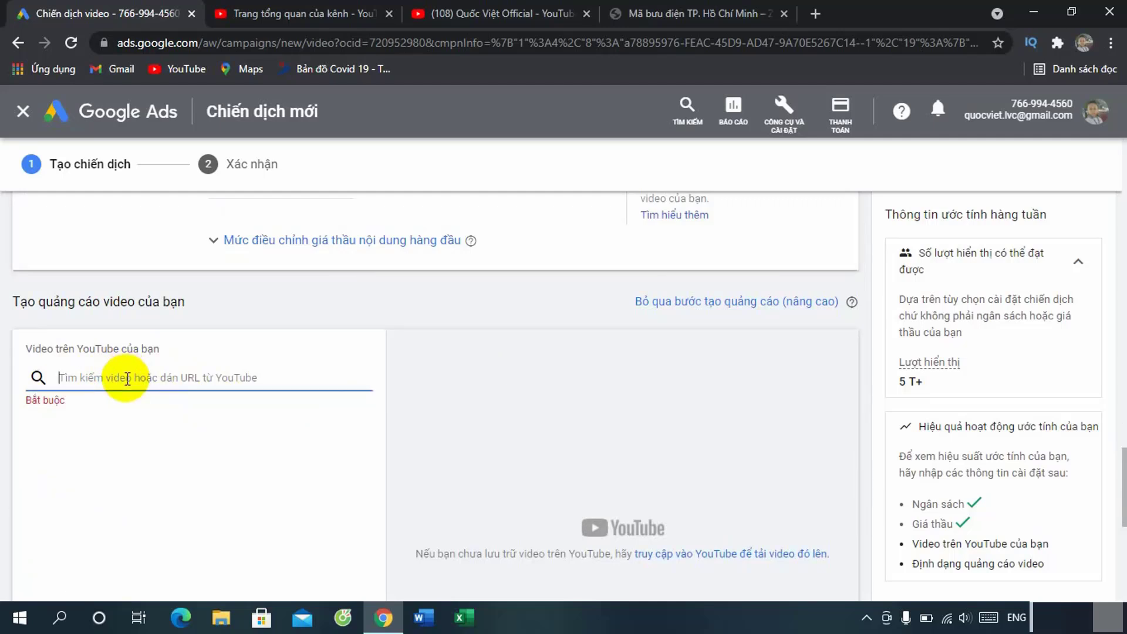
pyautogui.click(357, 13)
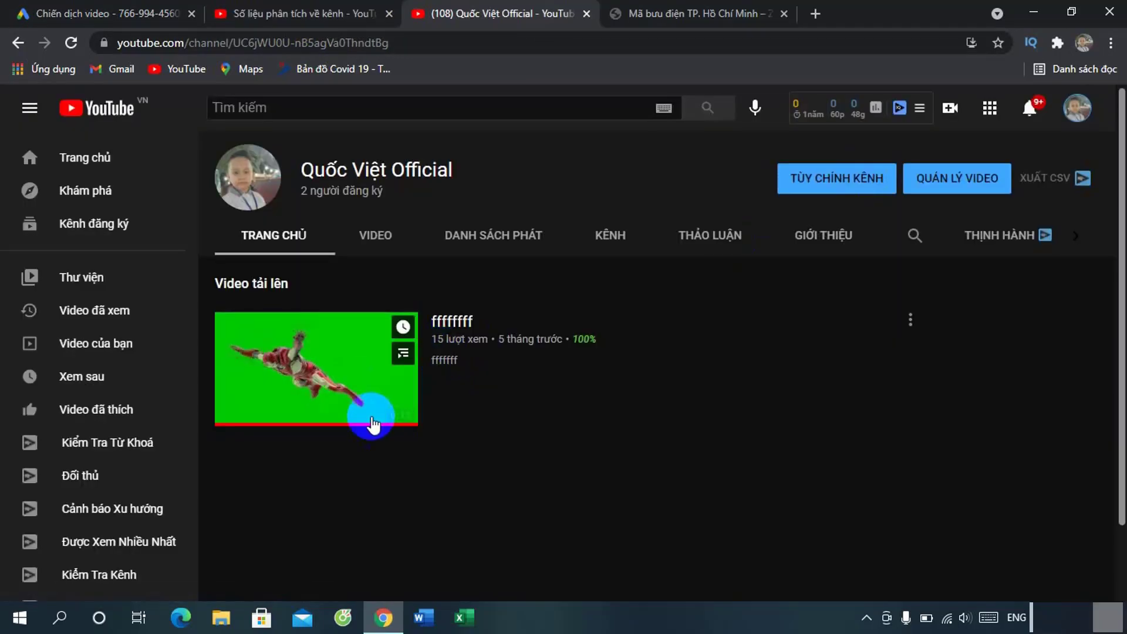
# Step: Copy the 'ffffffff' video's link from the YouTube channel page and return to Google Ads
pyautogui.rightClick(361, 387)
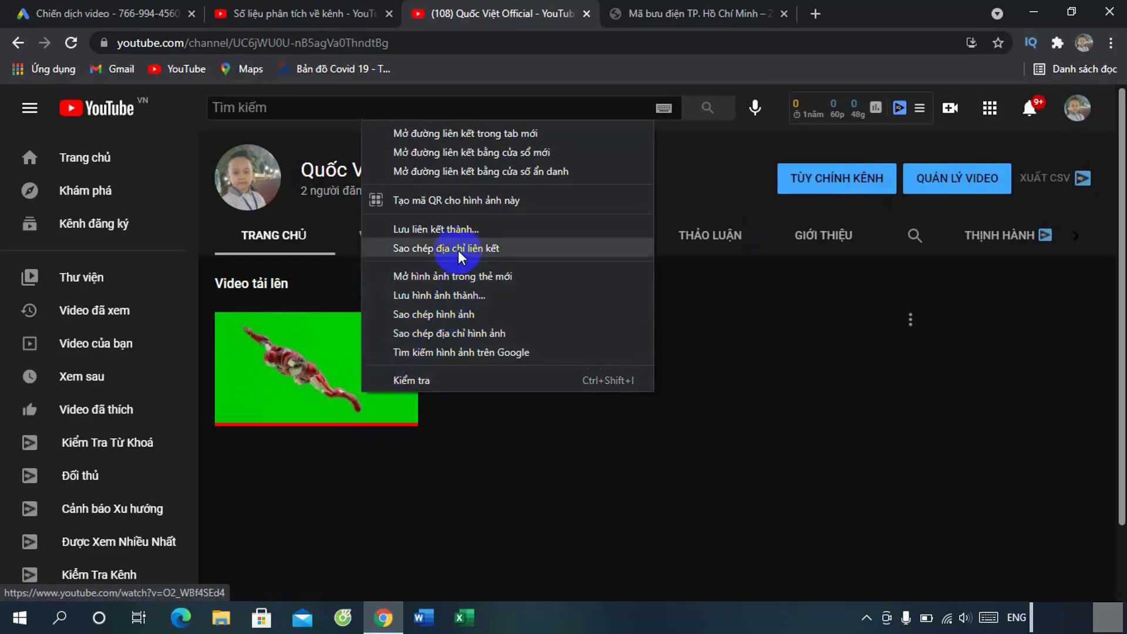
pyautogui.click(457, 251)
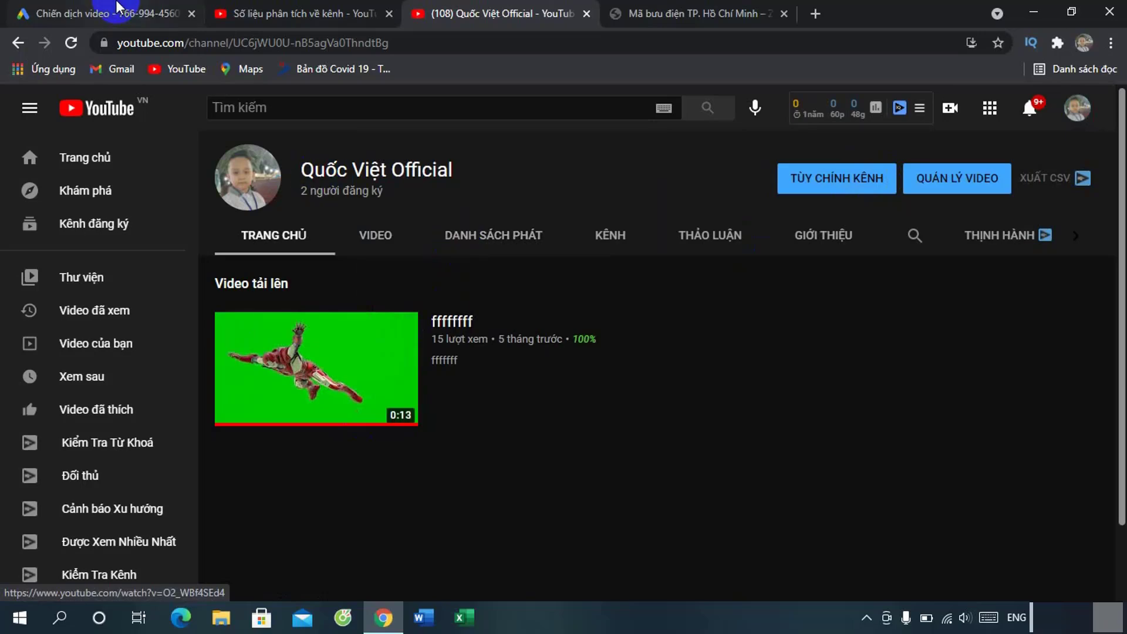
pyautogui.click(100, 13)
# Step: Attach the 'ffffffff' video to the ad using its copied link
pyautogui.click(126, 375)
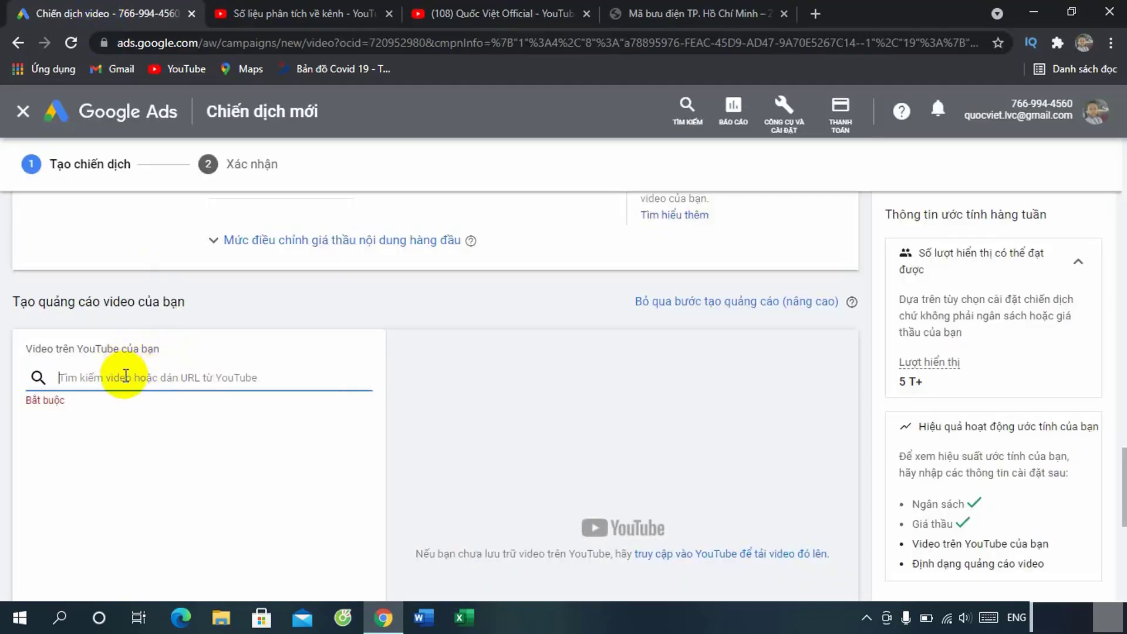
pyautogui.hotkey('ctrl', 'v')
pyautogui.click(301, 410)
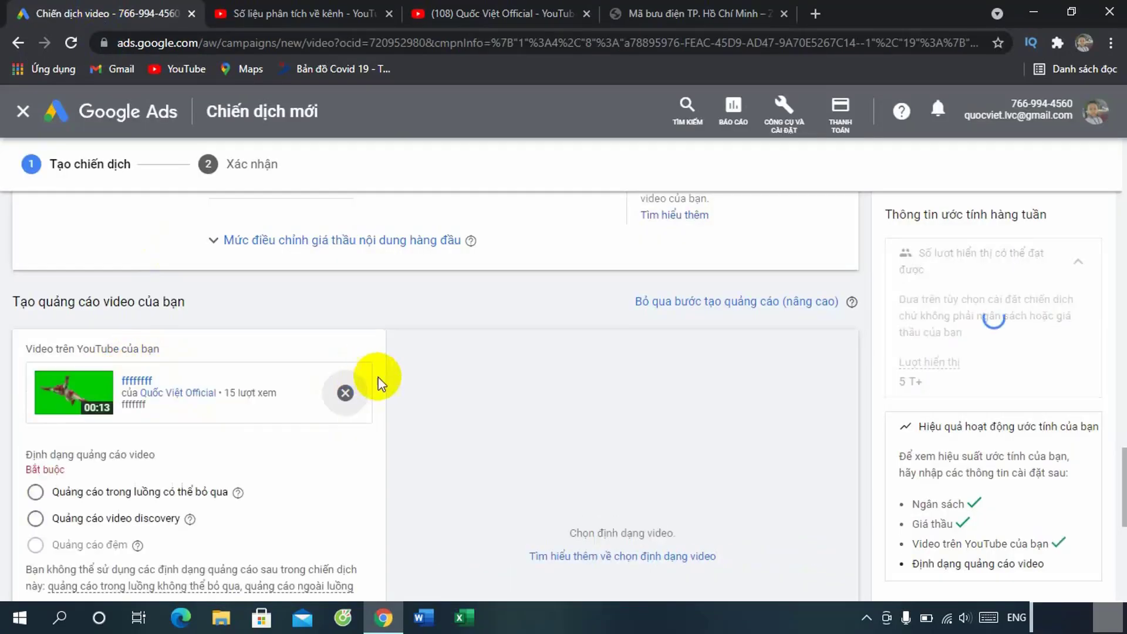
pyautogui.scroll(-1, 382, 379)
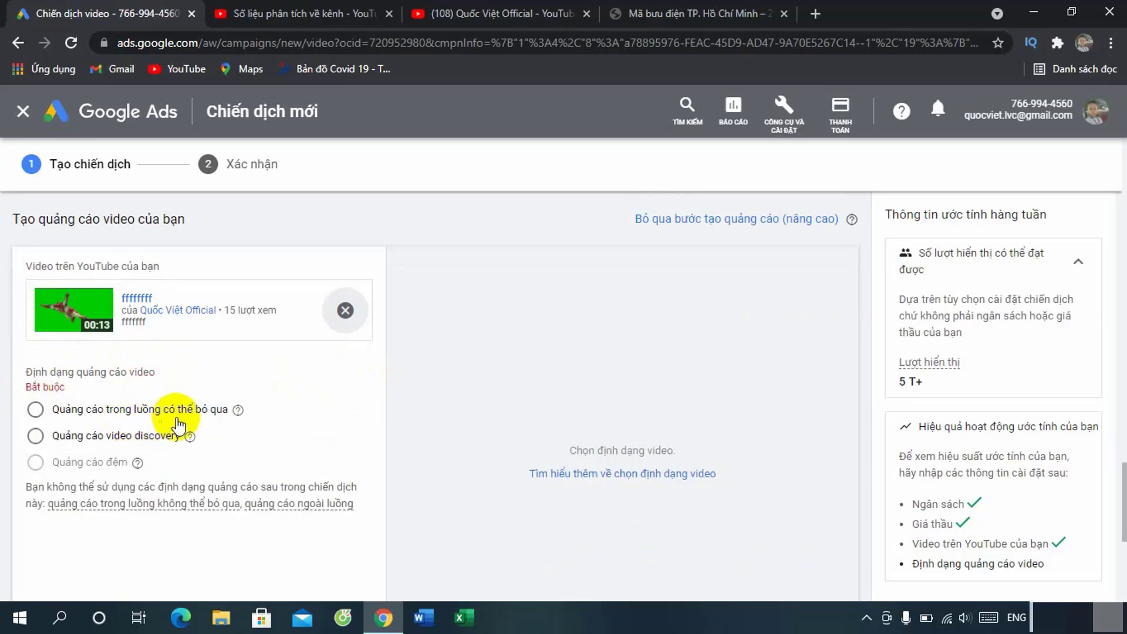
# Step: Settle on the video discovery ad format after comparing it with skippable in-stream
pyautogui.click(34, 409)
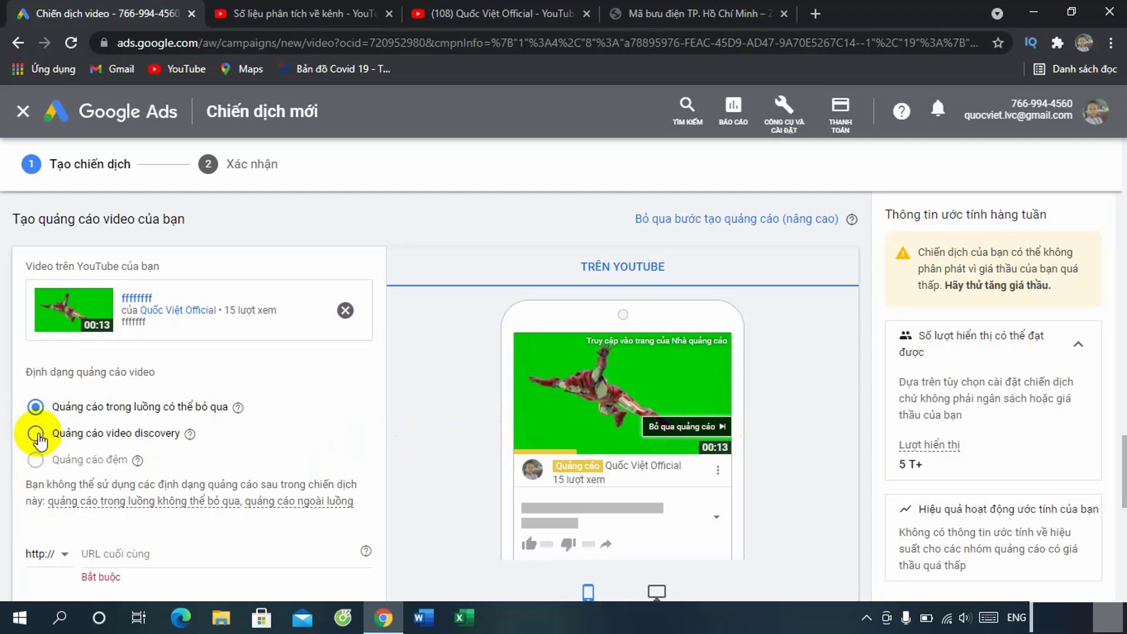
pyautogui.click(37, 434)
pyautogui.scroll(-1, 469, 464)
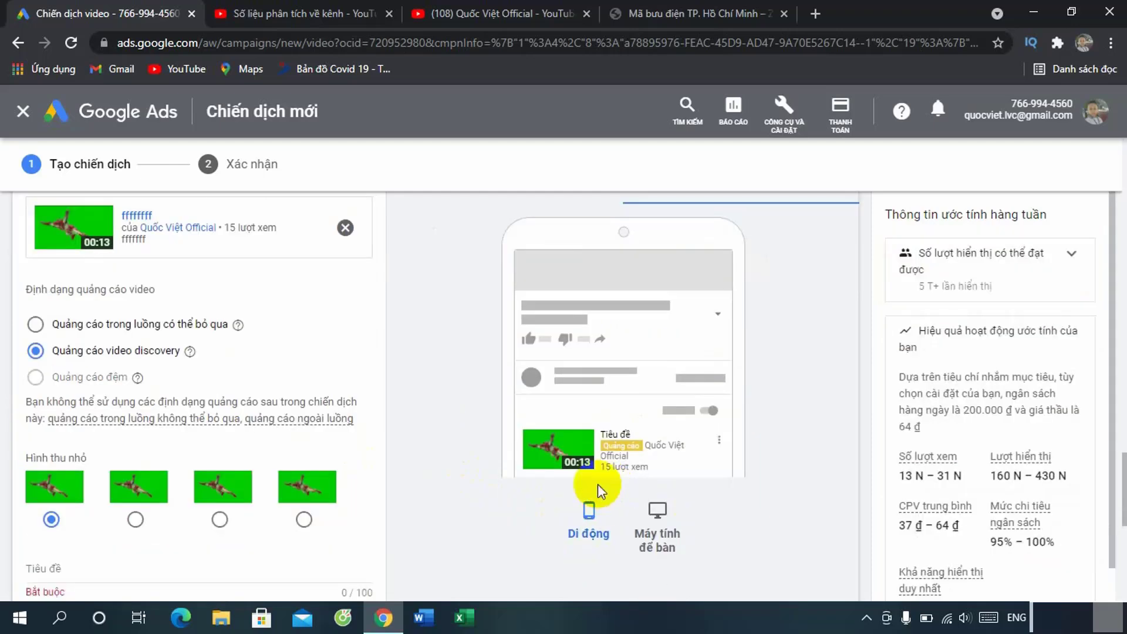
pyautogui.click(660, 508)
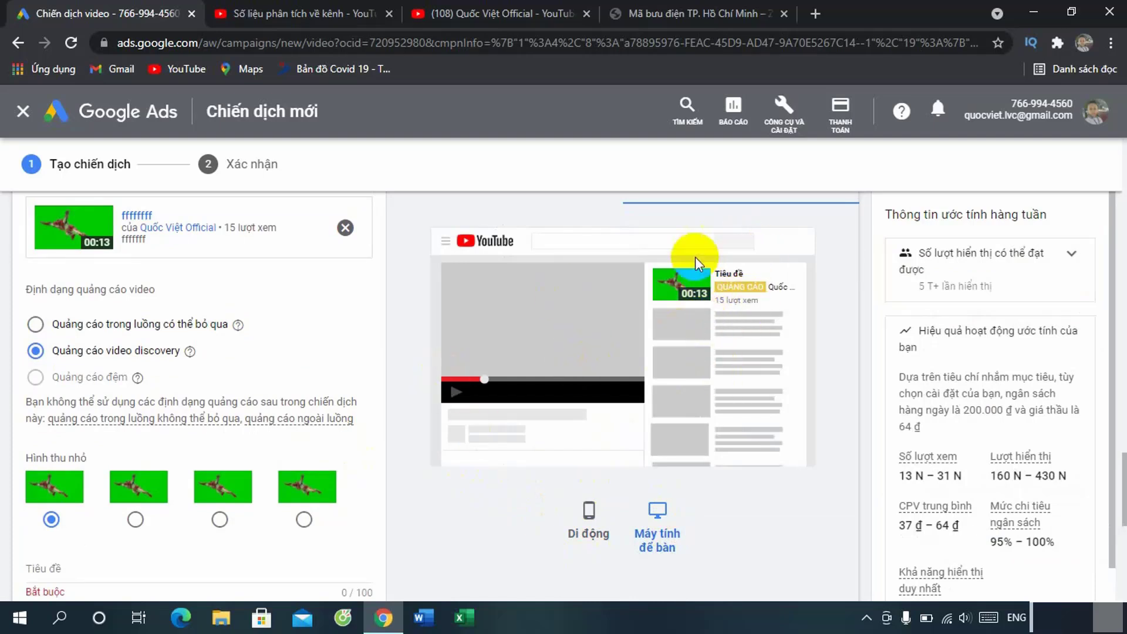
pyautogui.click(36, 326)
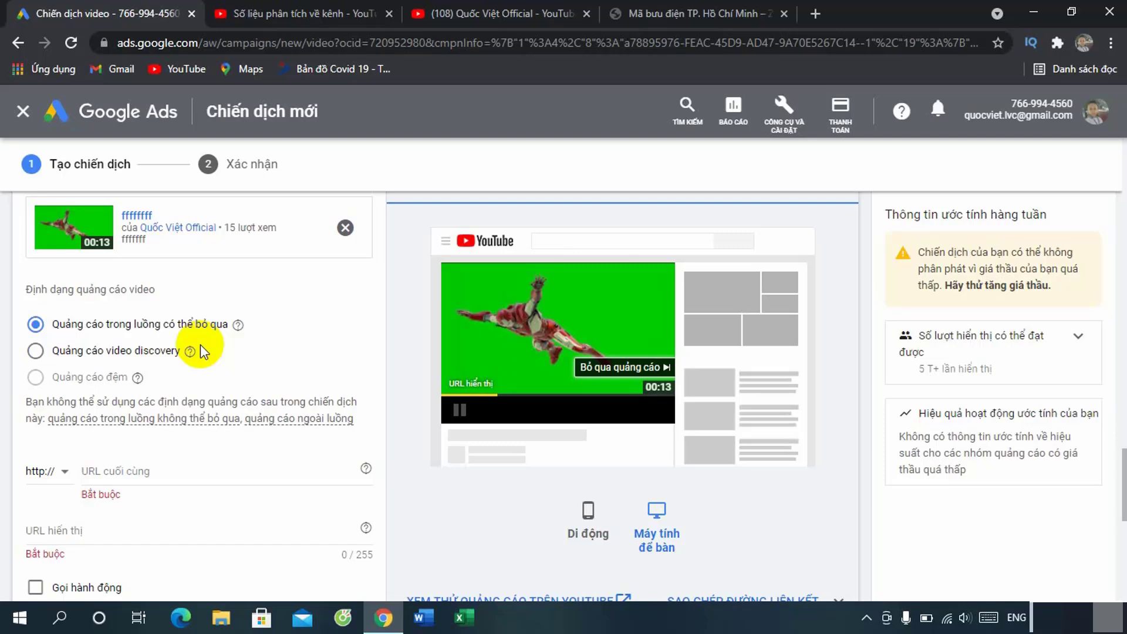
pyautogui.click(35, 351)
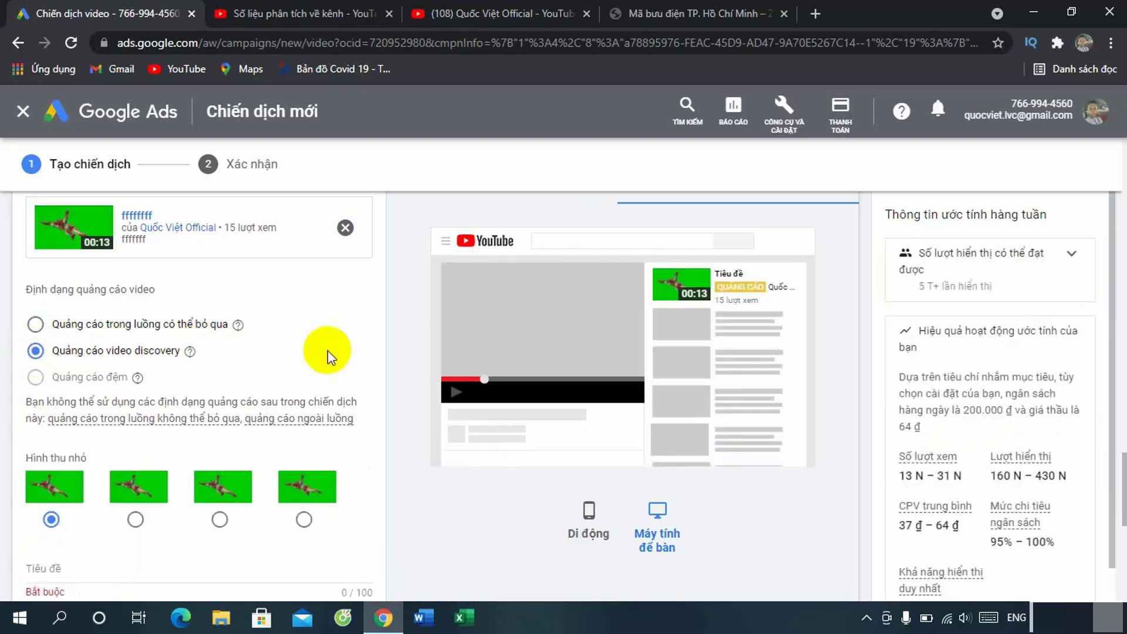
pyautogui.scroll(-3, 406, 396)
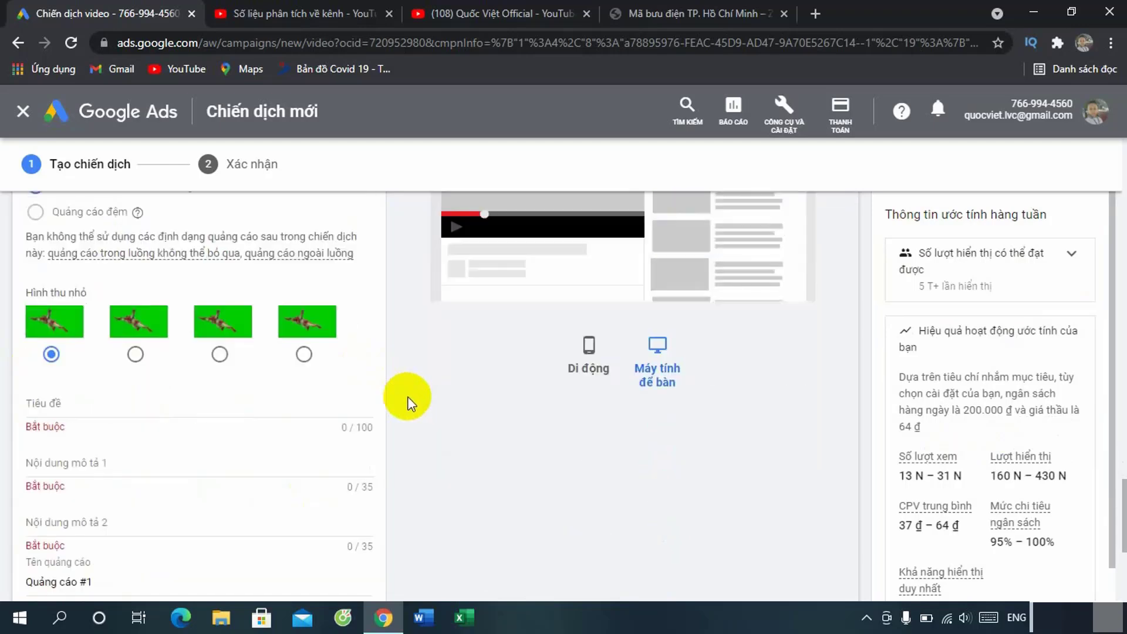
# Step: Use the first thumbnail for the video ad
pyautogui.click(304, 354)
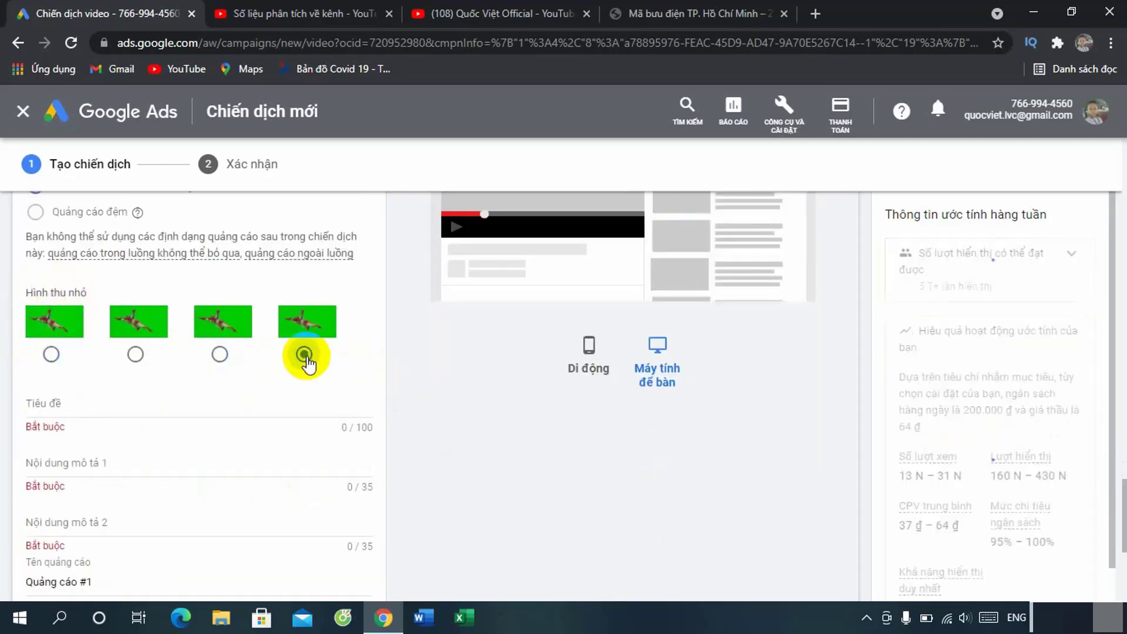
pyautogui.click(51, 354)
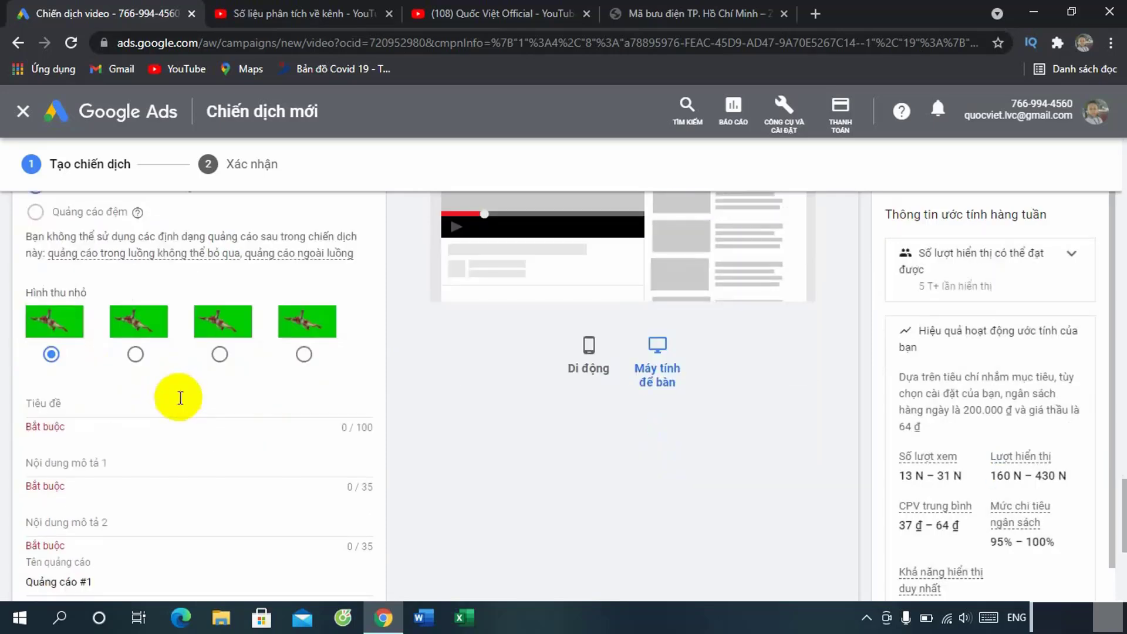
pyautogui.scroll(-2, 181, 398)
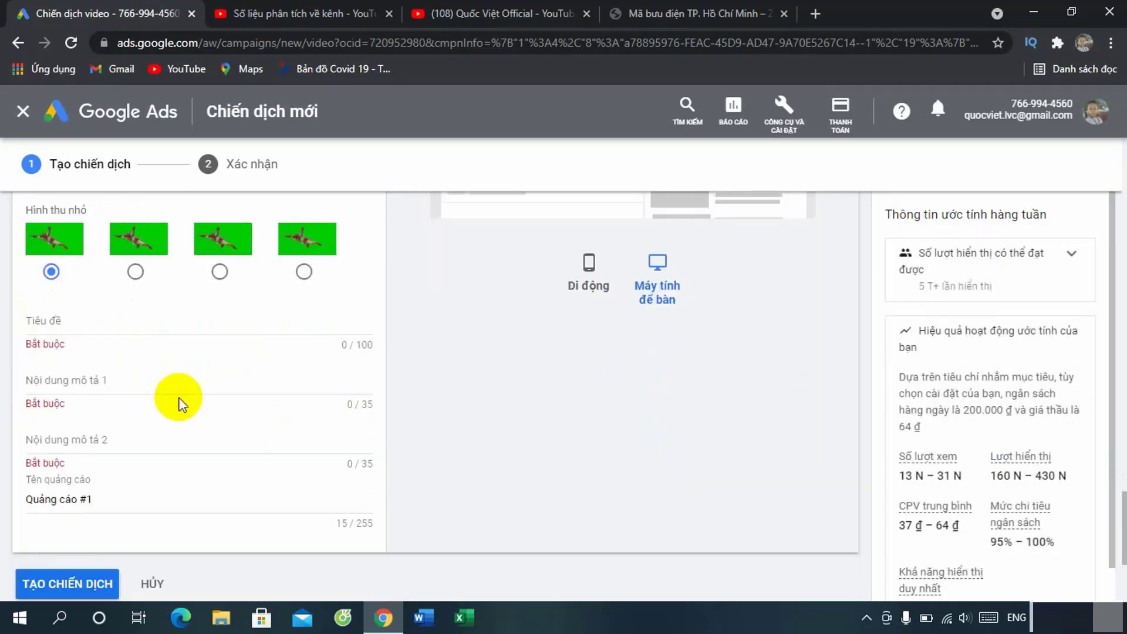
# Step: Enter headline 'Siêu nhân bay' and descriptions 'Siêu nhân bay hấp dẫn' and '67 N lượt xem'
pyautogui.click(53, 323)
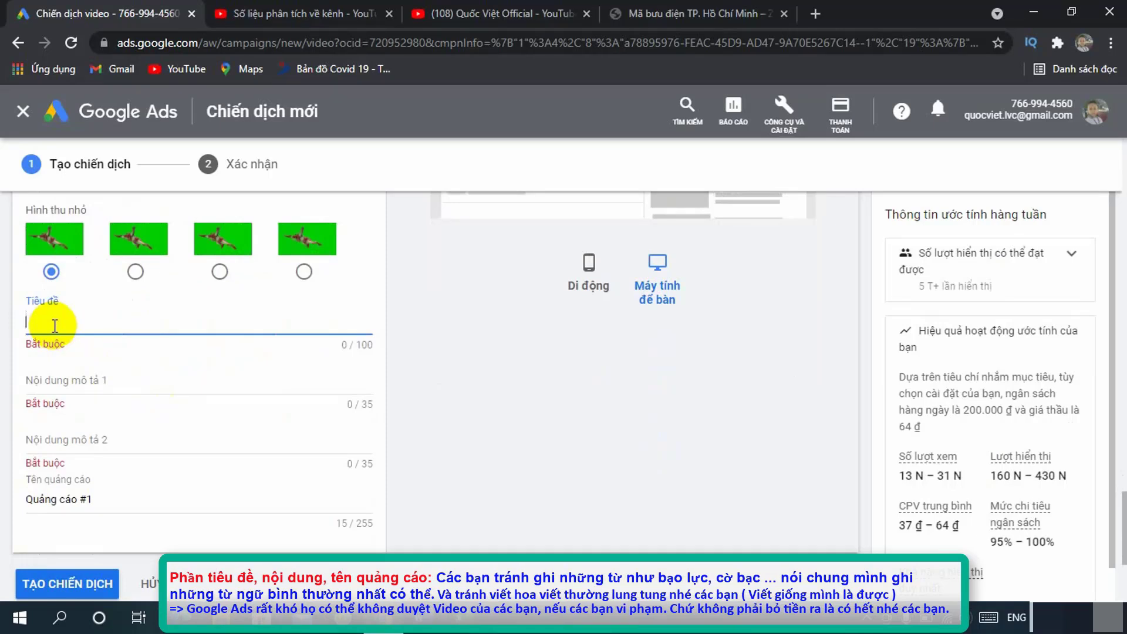
pyautogui.write('Sieu')
pyautogui.press('BackSpace')
pyautogui.press('BackSpace')
pyautogui.press('BackSpace')
pyautogui.write('ieu')
pyautogui.press('BackSpace')
pyautogui.press('BackSpace')
pyautogui.press('BackSpace')
pyautogui.write('ieue nhaan bay')
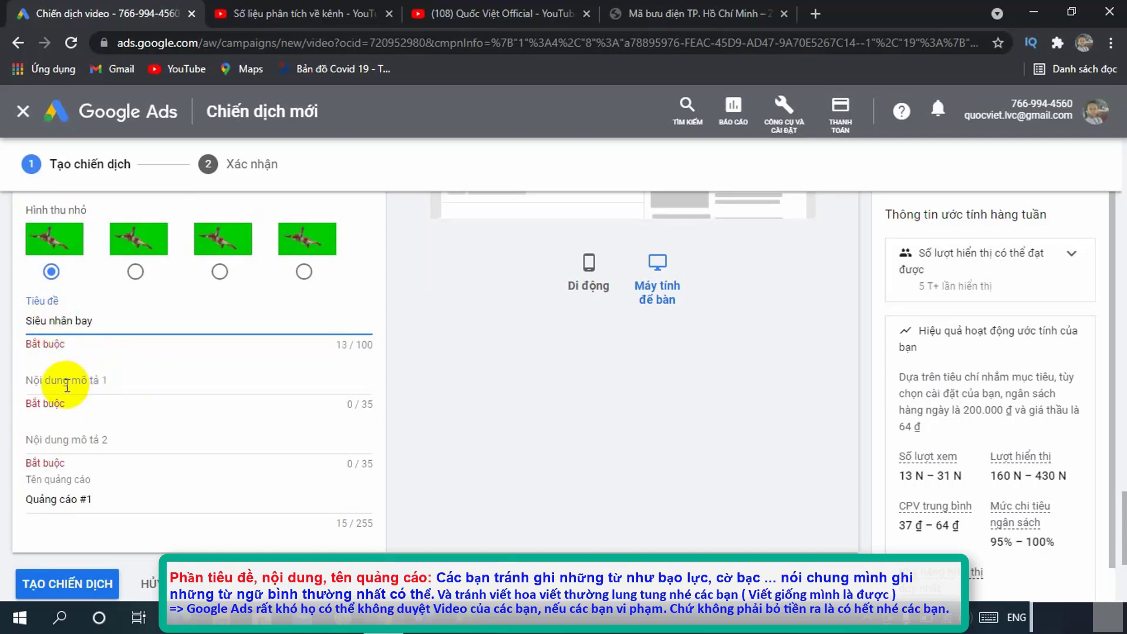
pyautogui.click(60, 382)
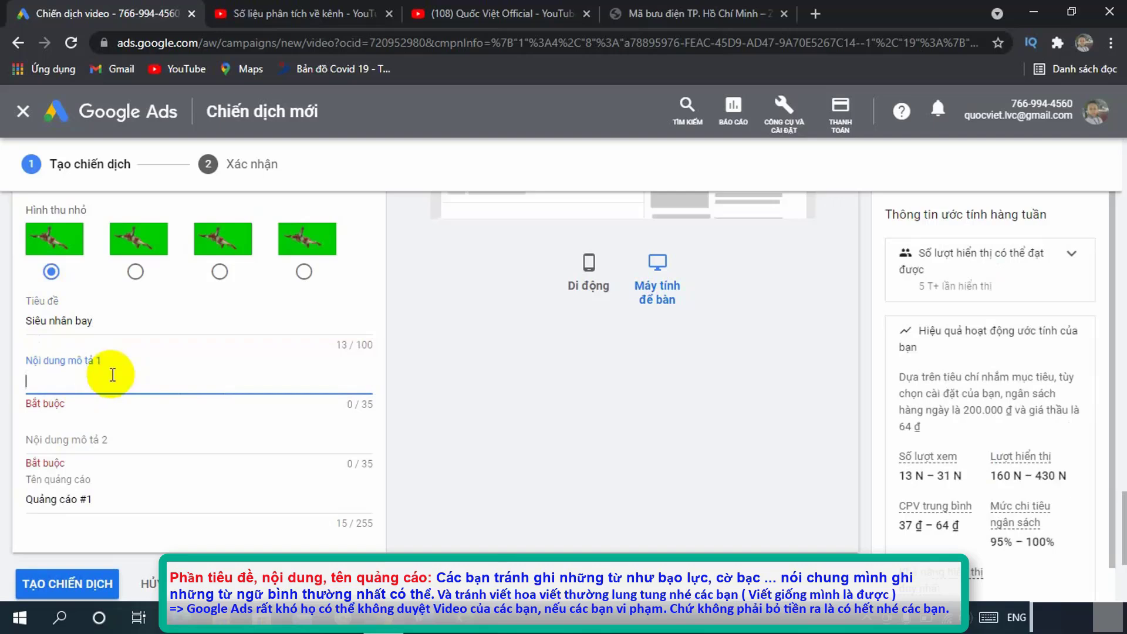
pyautogui.write('Sieue nhaan bay ha')
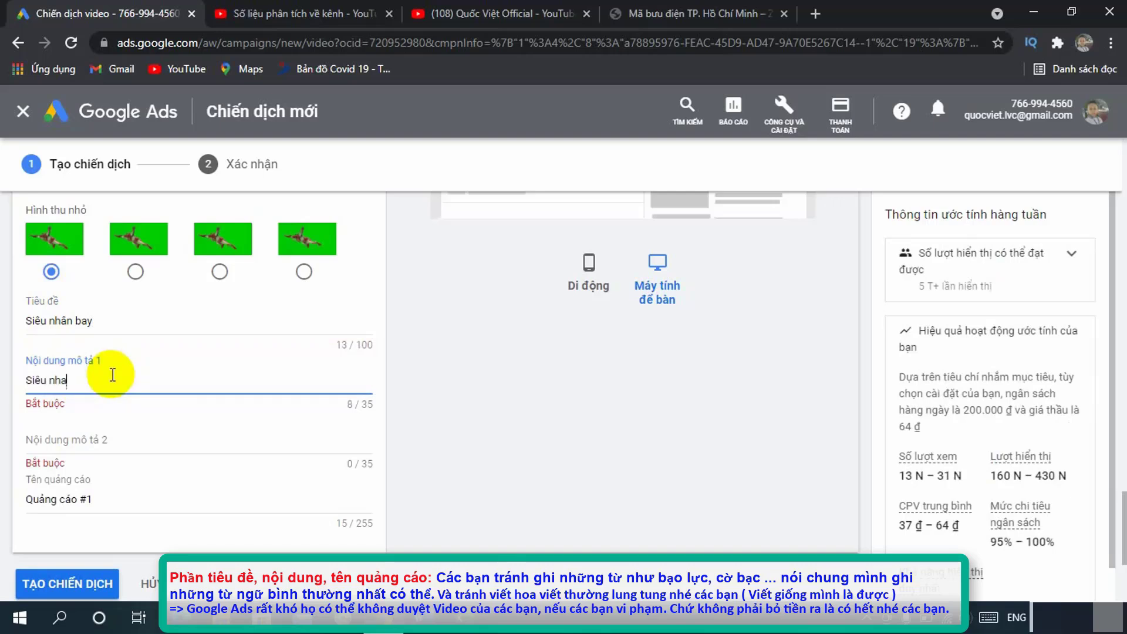
pyautogui.write('aps daanx')
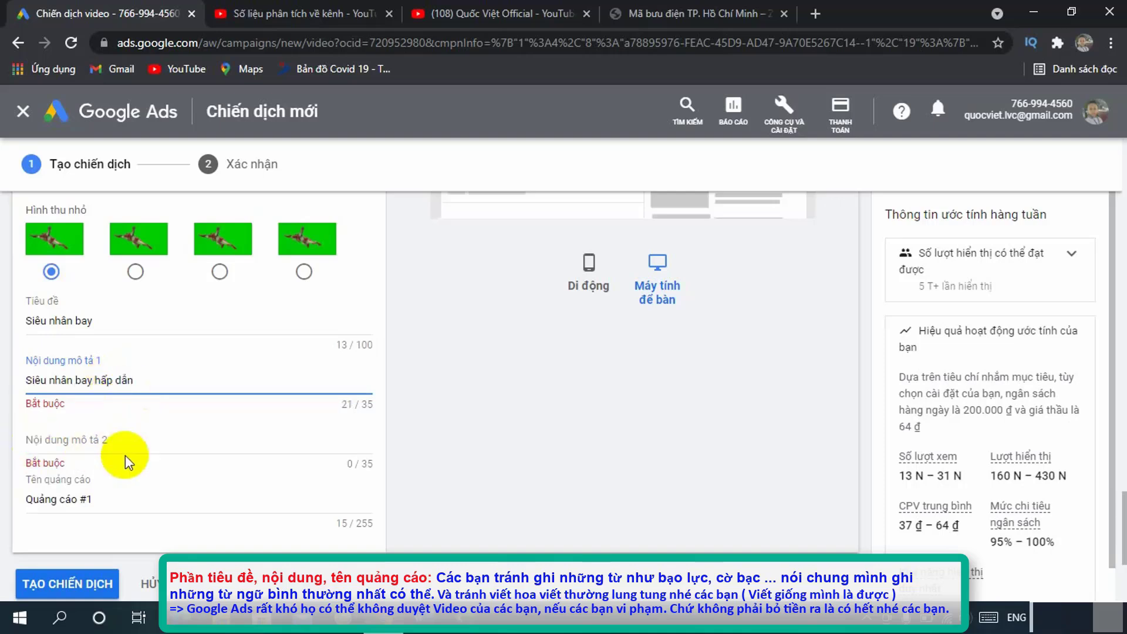
pyautogui.click(89, 439)
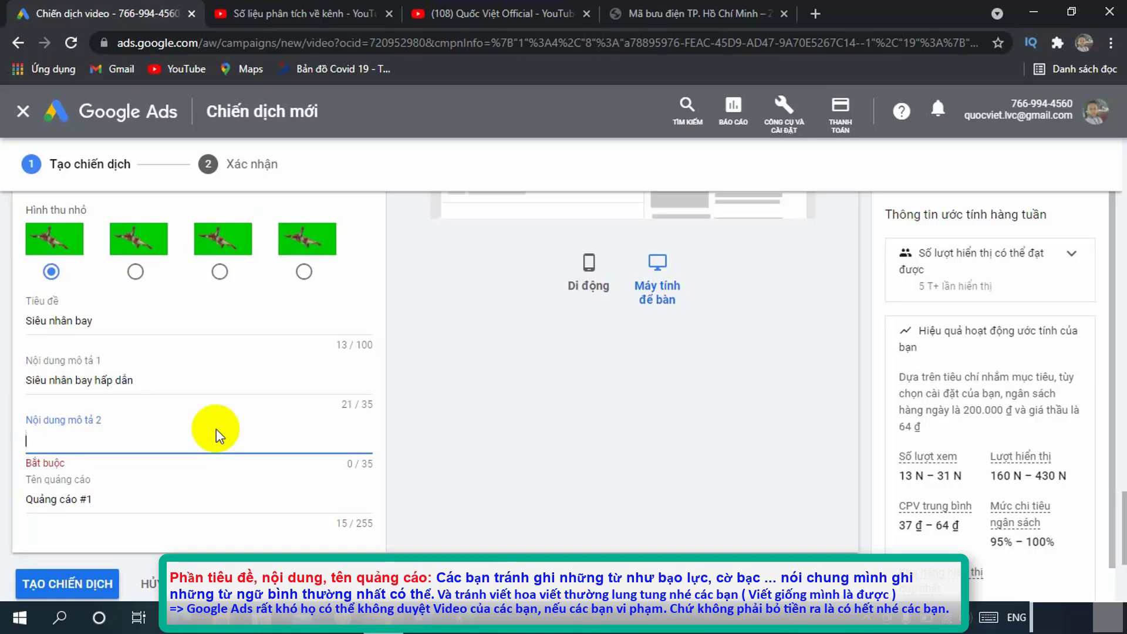
pyautogui.write('67 N lượt xem')
# Step: Name the ad 'Cách làm siêu nhân bay'
pyautogui.scroll(-2, 216, 428)
pyautogui.press('Tab')
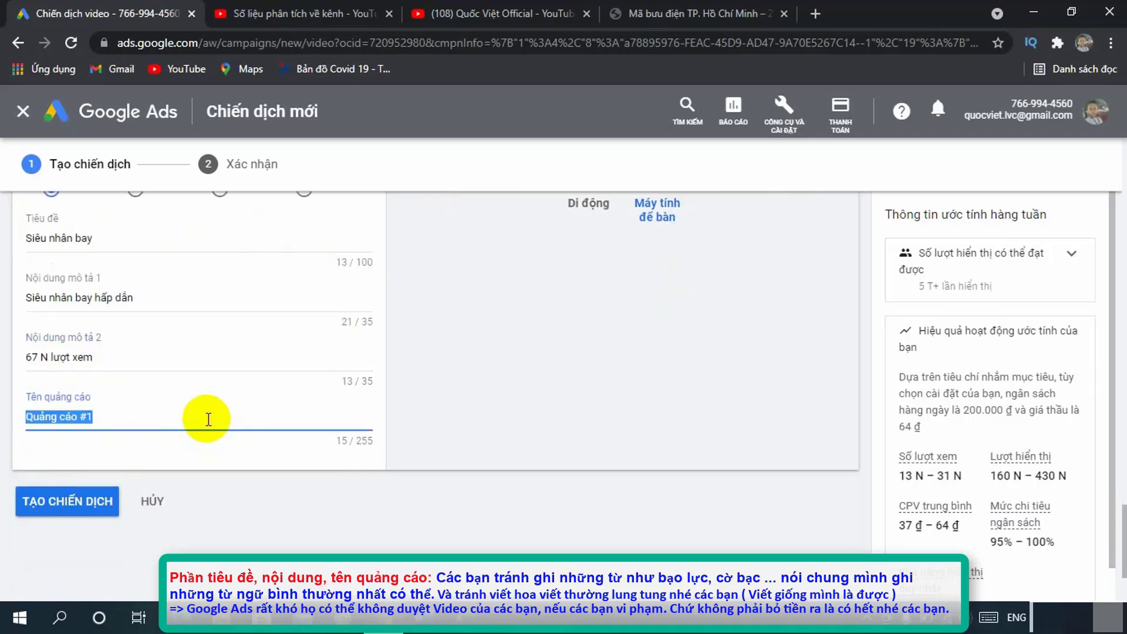
pyautogui.write('Cách làm')
pyautogui.write(' siêu nhân ba')
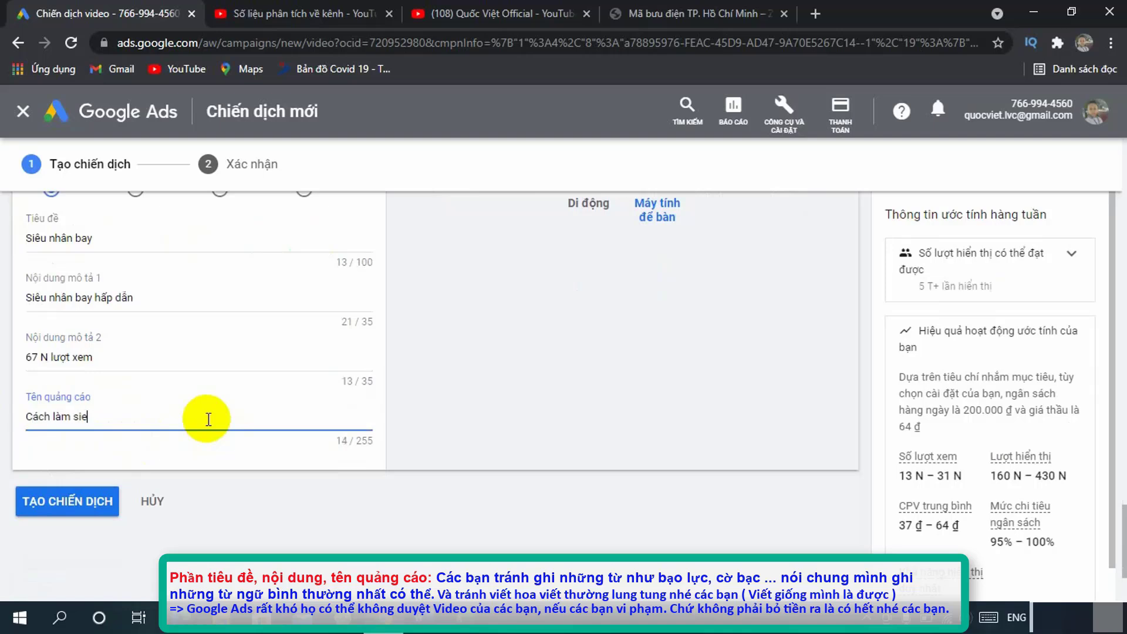
pyautogui.write('y')
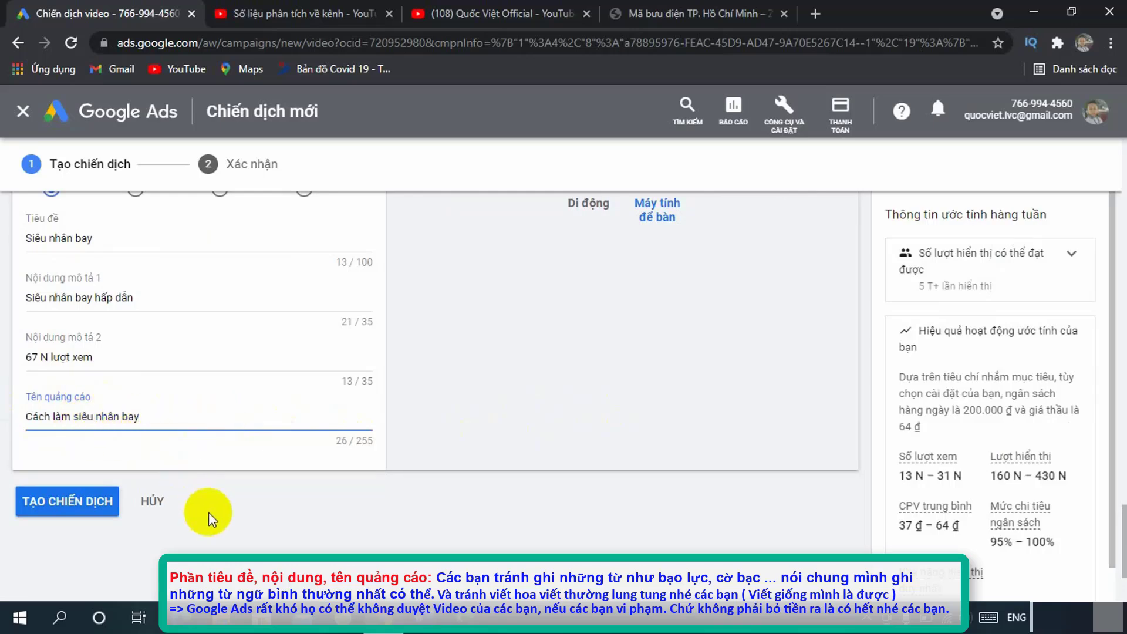
pyautogui.scroll(3, 209, 512)
pyautogui.scroll(3, 227, 457)
pyautogui.scroll(3, 228, 457)
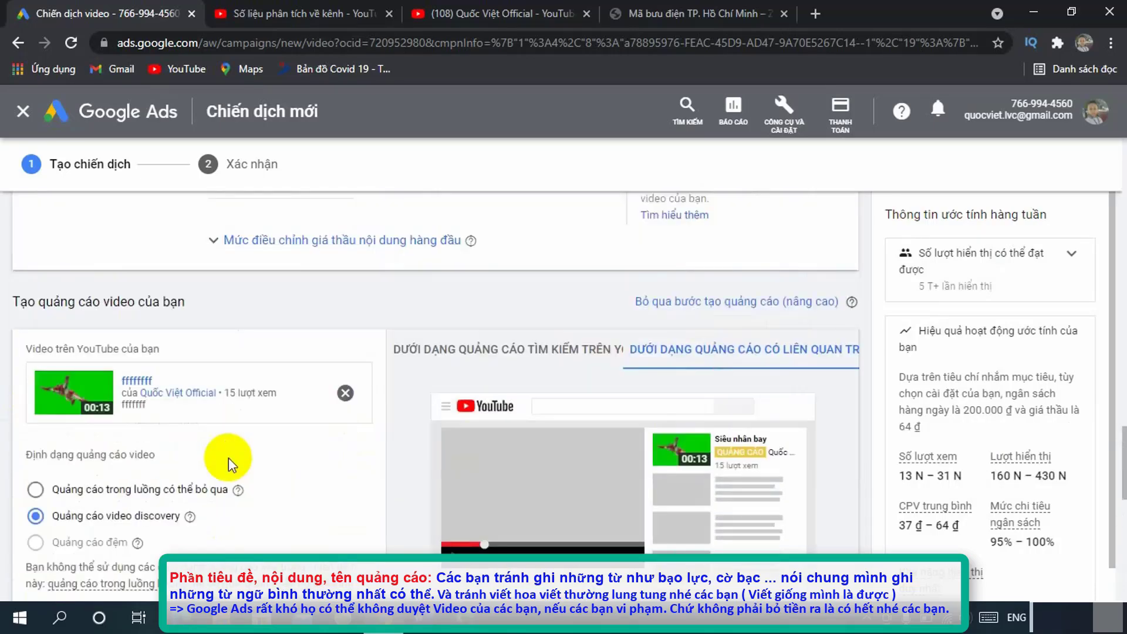
pyautogui.scroll(-9, 228, 456)
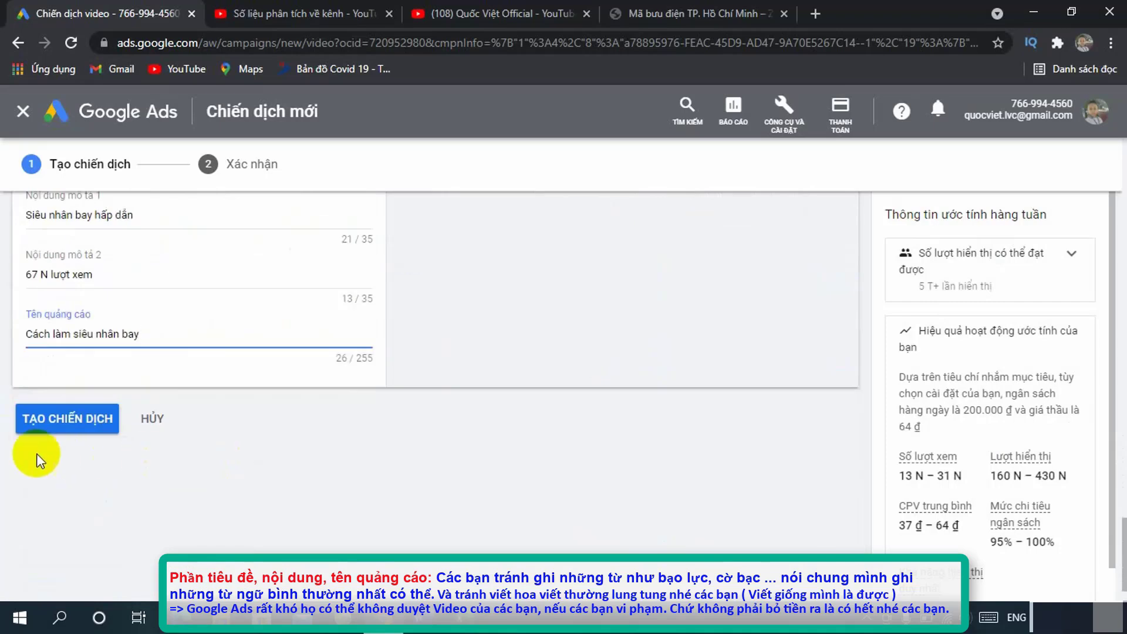
# Step: Create the campaign and open ad group #1 to see the new video ad
pyautogui.click(66, 422)
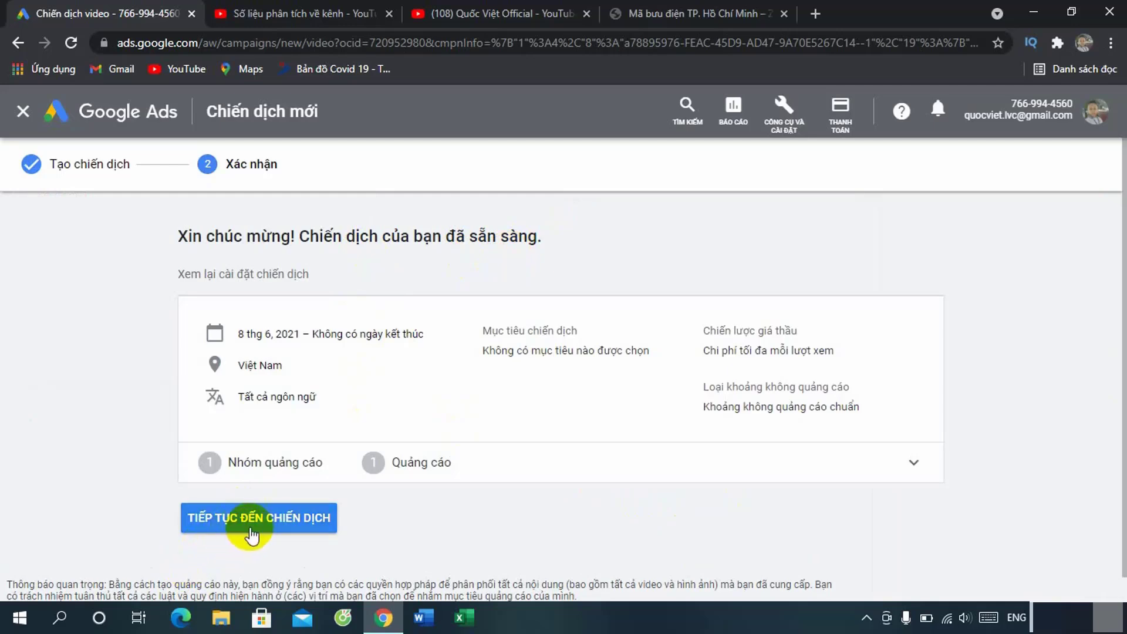
pyautogui.click(274, 516)
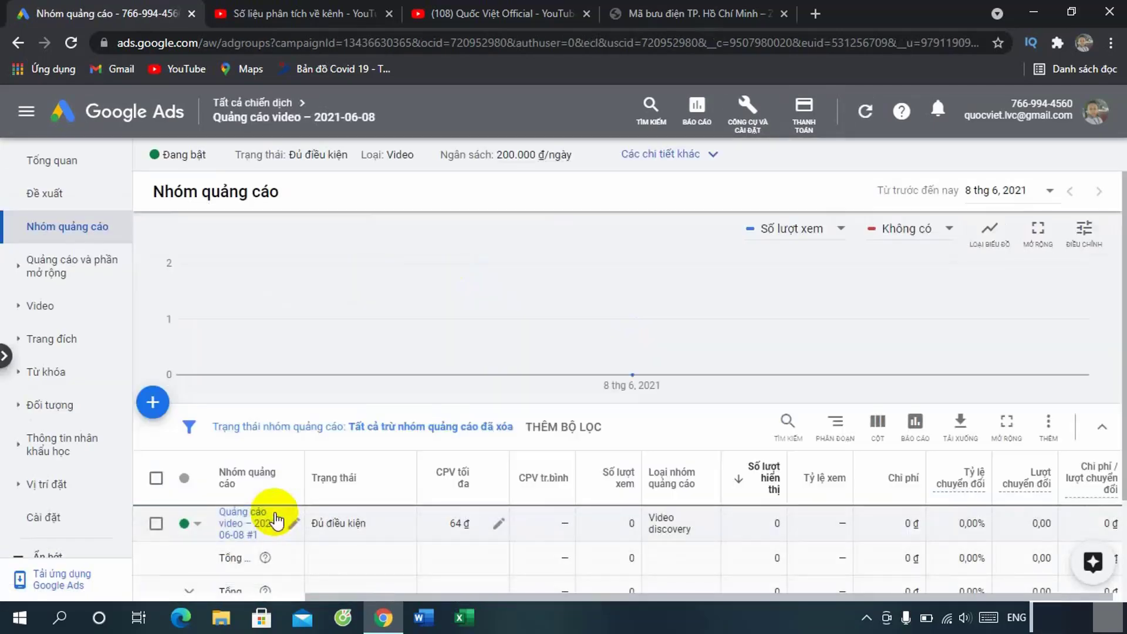
pyautogui.scroll(-2, 274, 519)
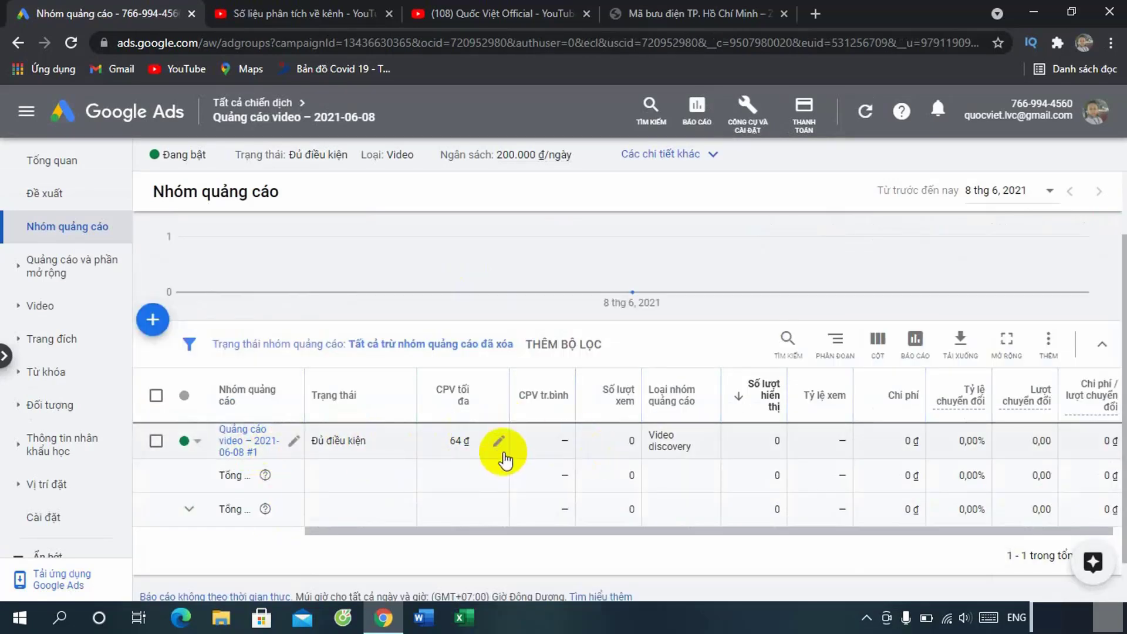
pyautogui.click(244, 443)
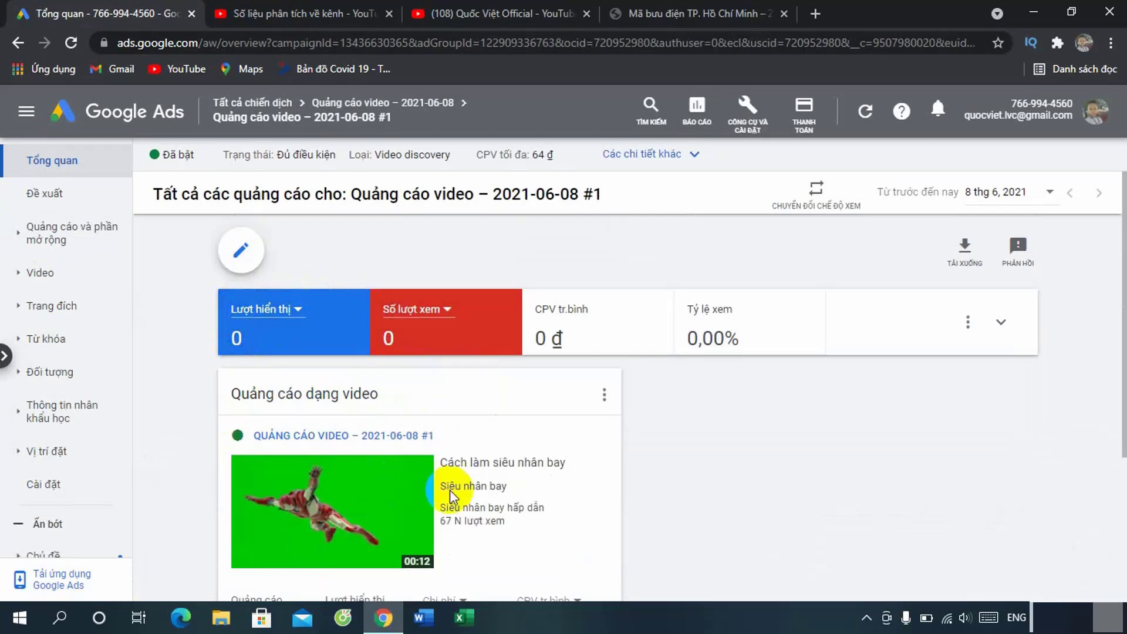
pyautogui.click(67, 242)
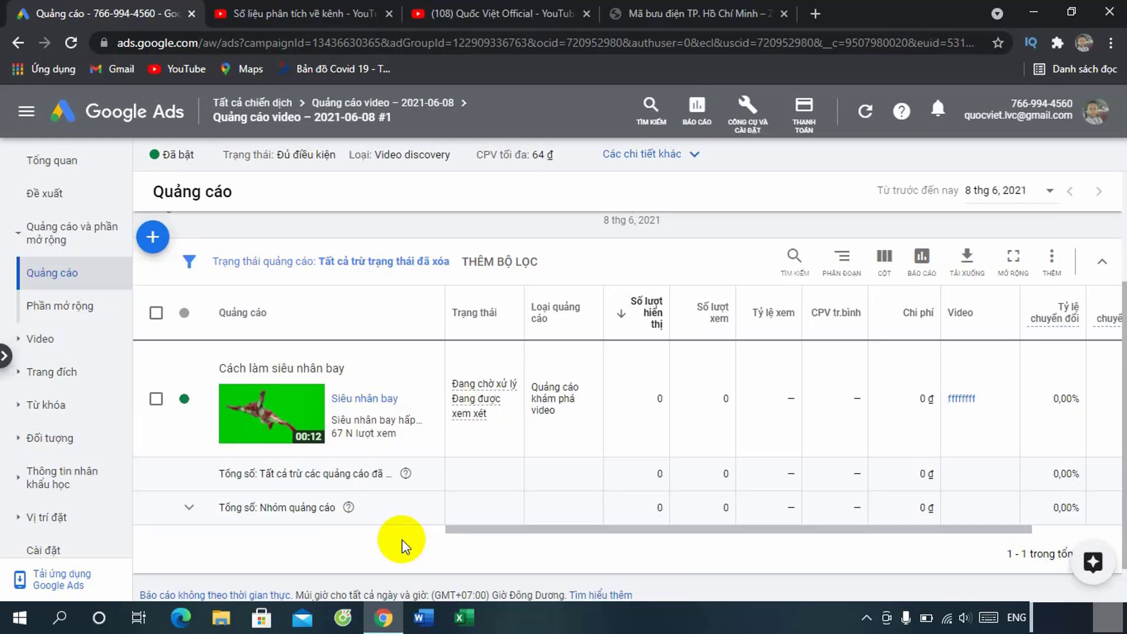
pyautogui.click(52, 166)
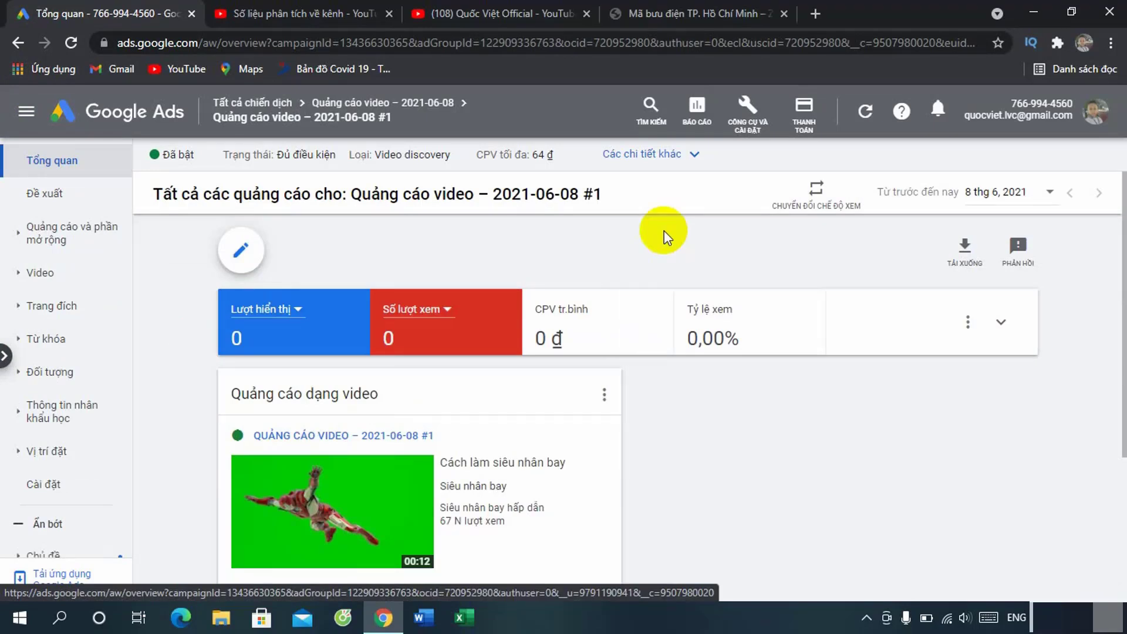
# Step: Open the billing summary and start a manual payment
pyautogui.click(806, 114)
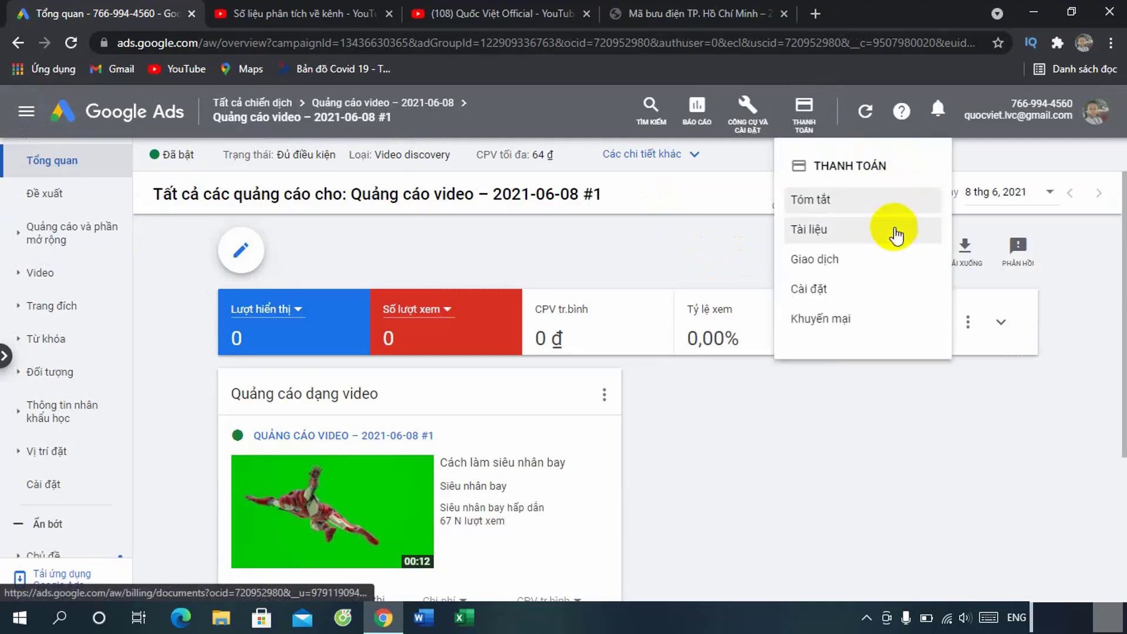
pyautogui.click(821, 201)
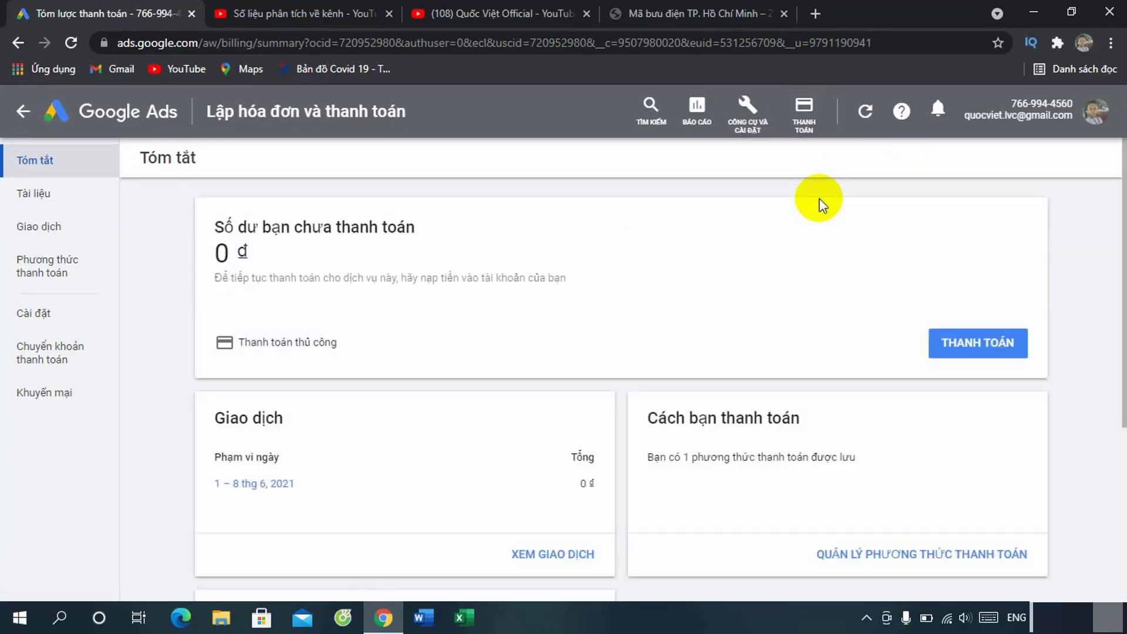
pyautogui.click(988, 348)
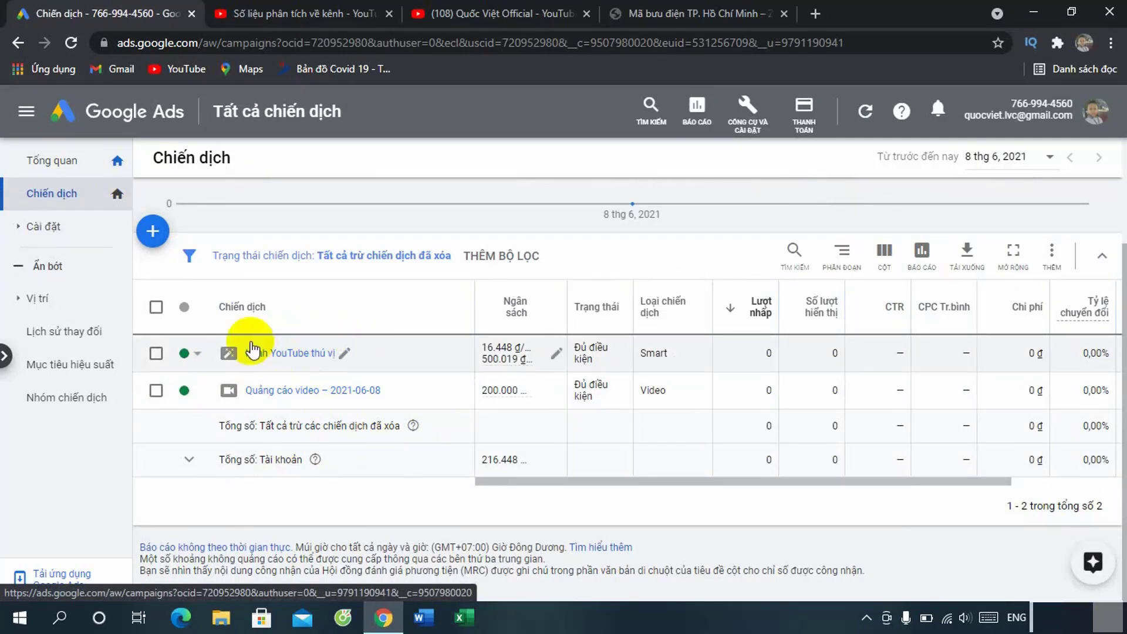
# Step: Remove the old 'Kênh YouTube thú vị' campaign and confirm its permanent deletion
pyautogui.click(156, 354)
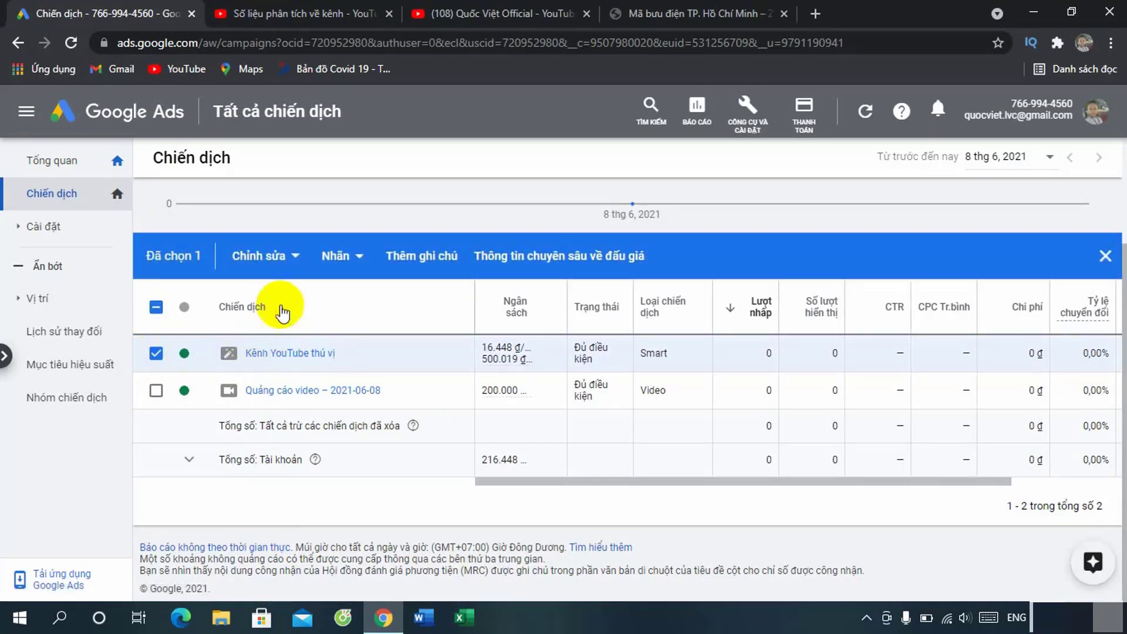
pyautogui.click(289, 258)
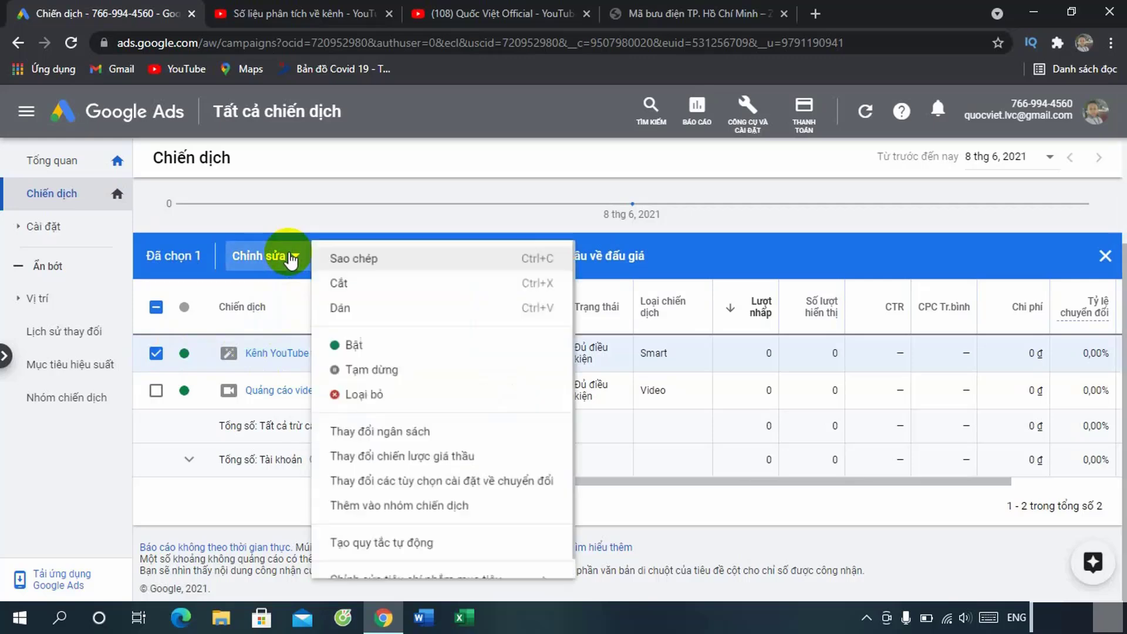
pyautogui.click(379, 402)
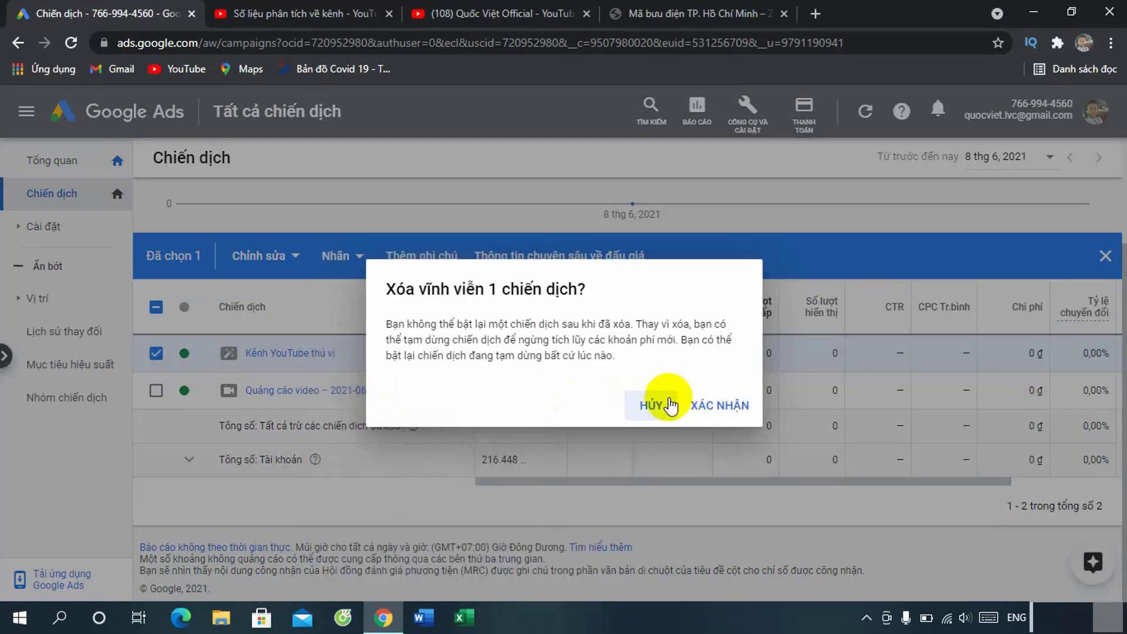
pyautogui.click(712, 410)
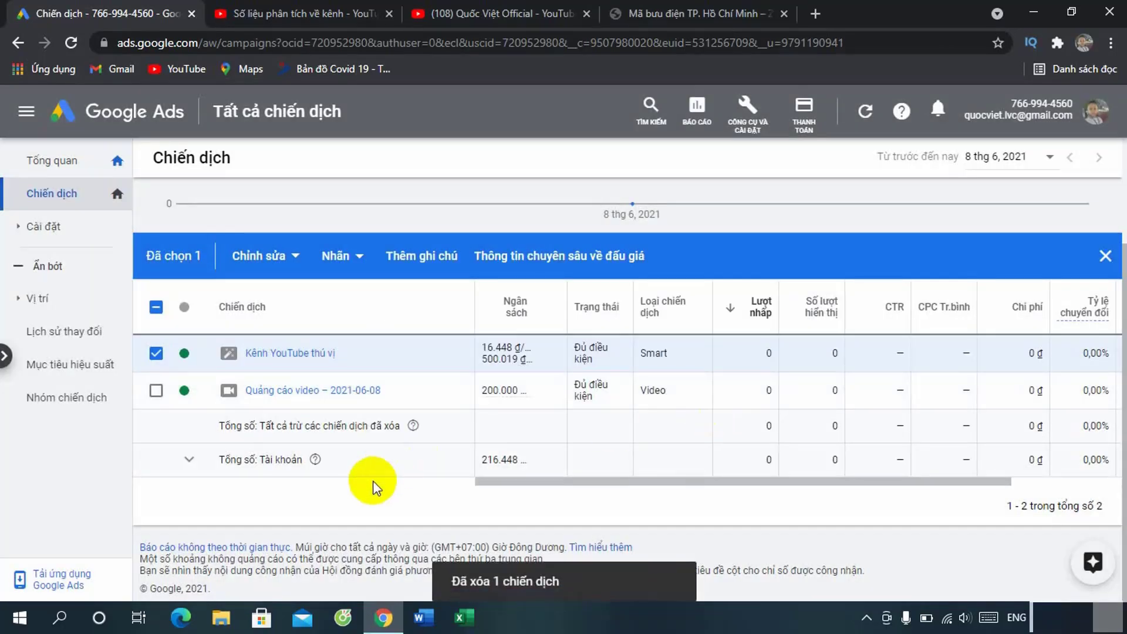